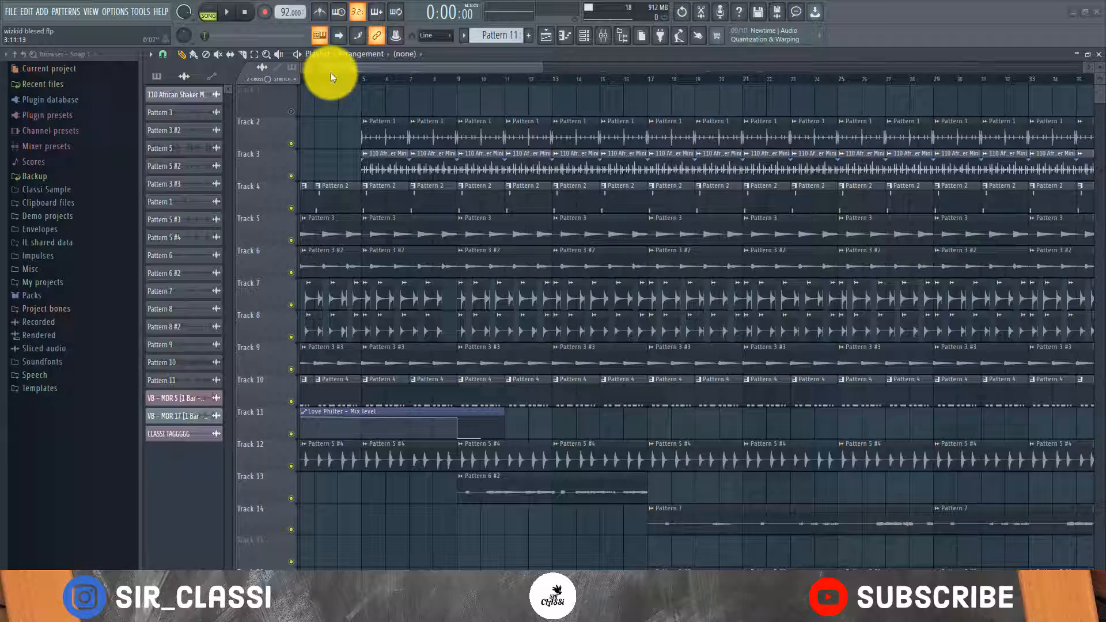
- Look over the full playlist arrangement from the first bar to the end, including the lower tracks down to Track 20
{"action": "left_click_drag", "start_coordinate": [335, 72], "coordinate": [296, 72]}
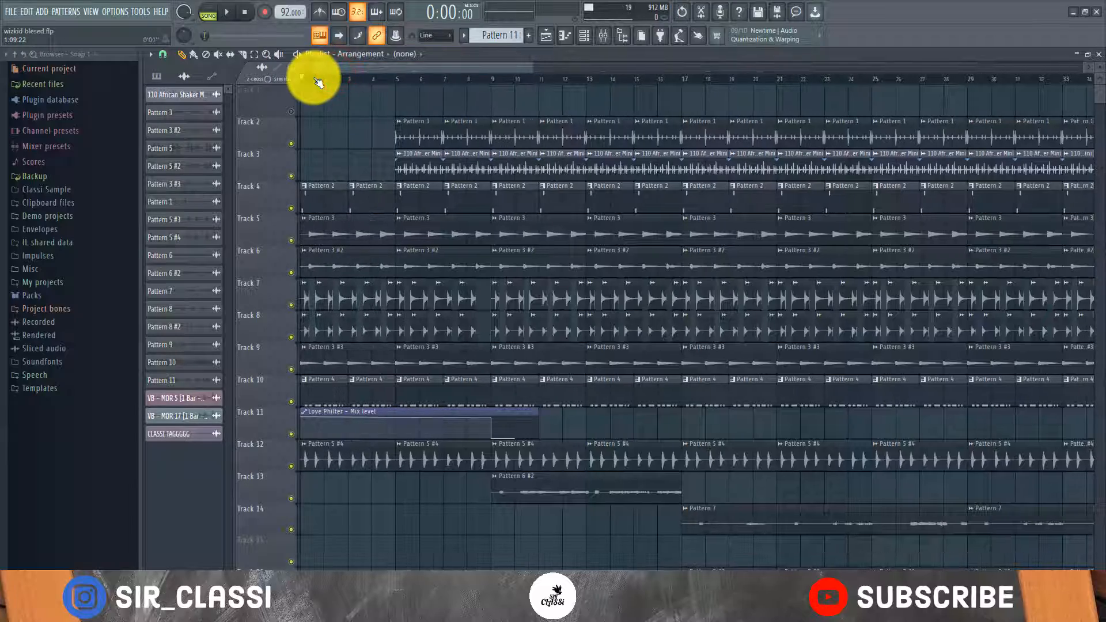
{"action": "scroll", "coordinate": [319, 82], "scroll_direction": "down", "scroll_amount": 6}
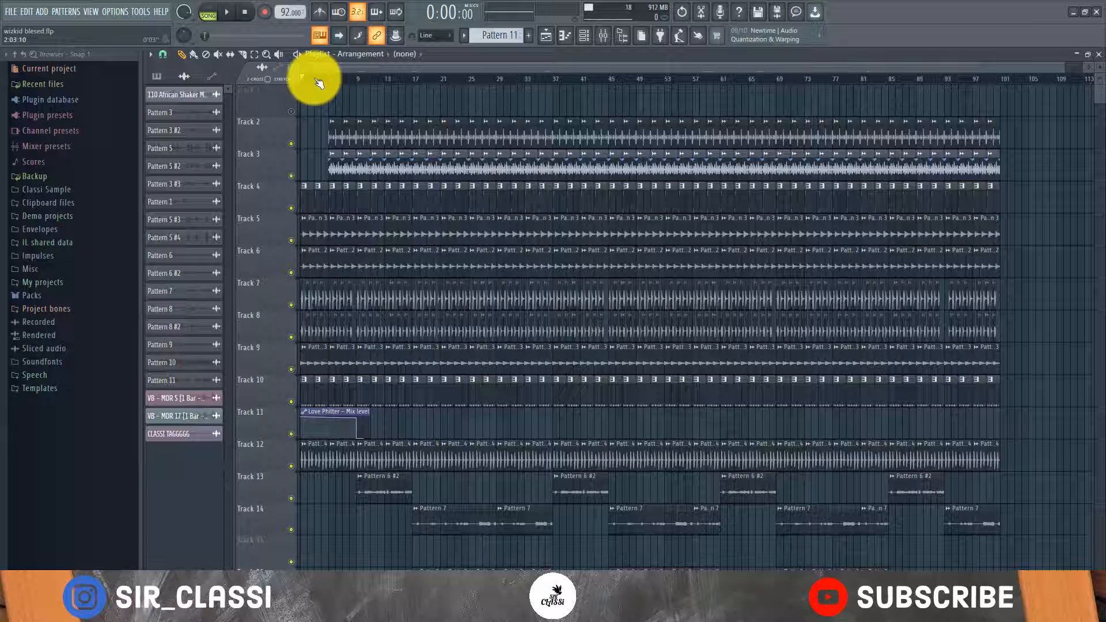
{"action": "scroll", "coordinate": [382, 207], "scroll_direction": "down", "scroll_amount": 5}
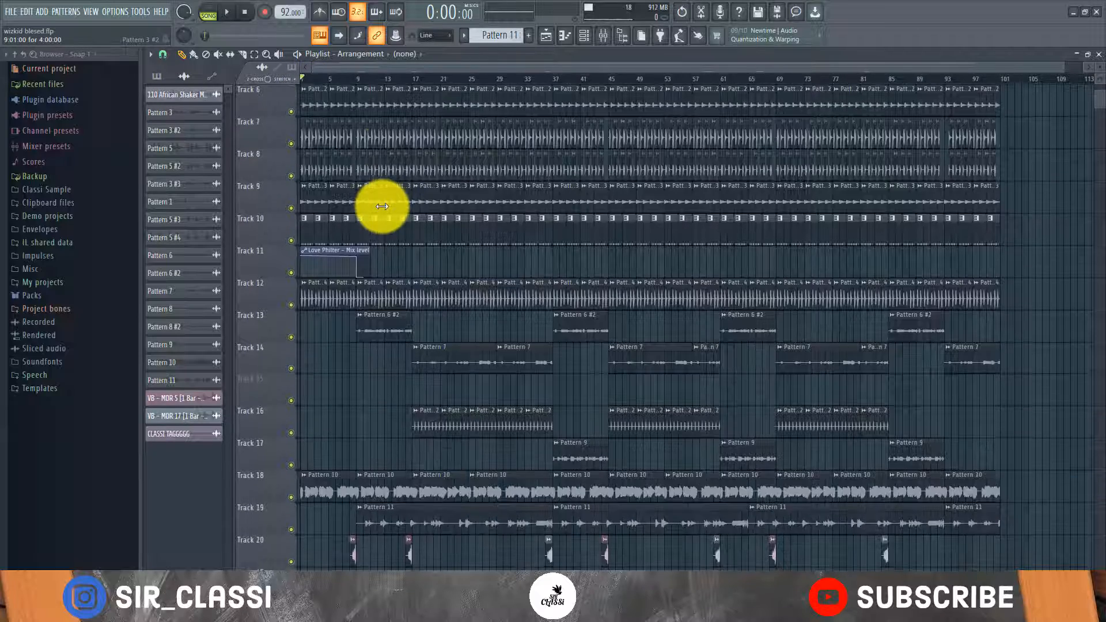
{"action": "scroll", "coordinate": [382, 205], "scroll_direction": "up", "scroll_amount": 4}
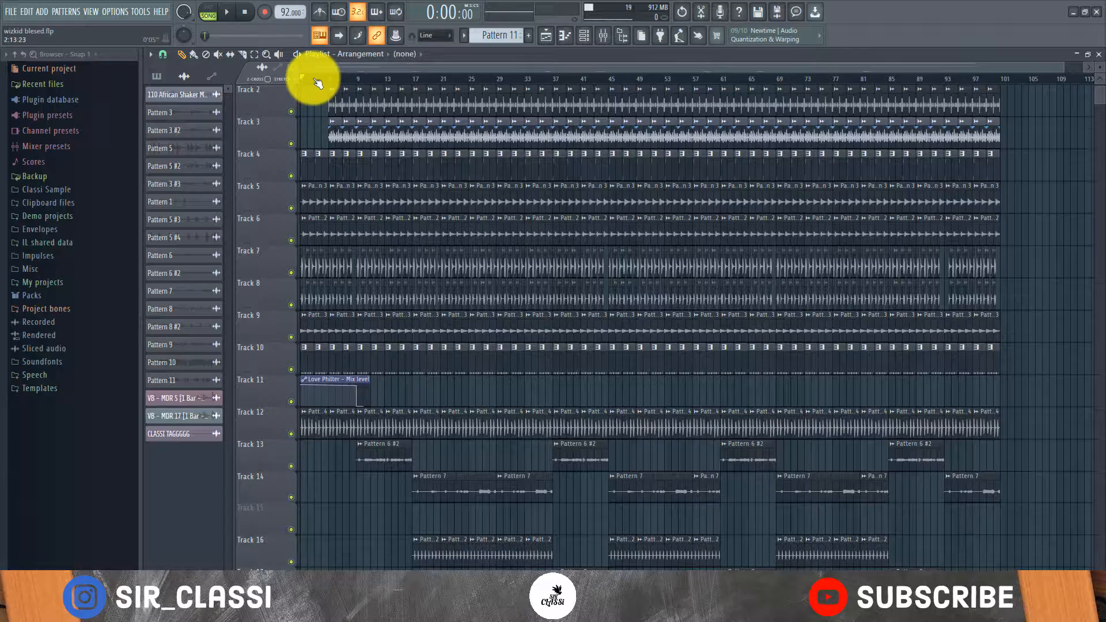
{"action": "scroll", "coordinate": [314, 81], "scroll_direction": "up", "scroll_amount": 5}
{"action": "scroll", "coordinate": [320, 81], "scroll_direction": "down", "scroll_amount": 2}
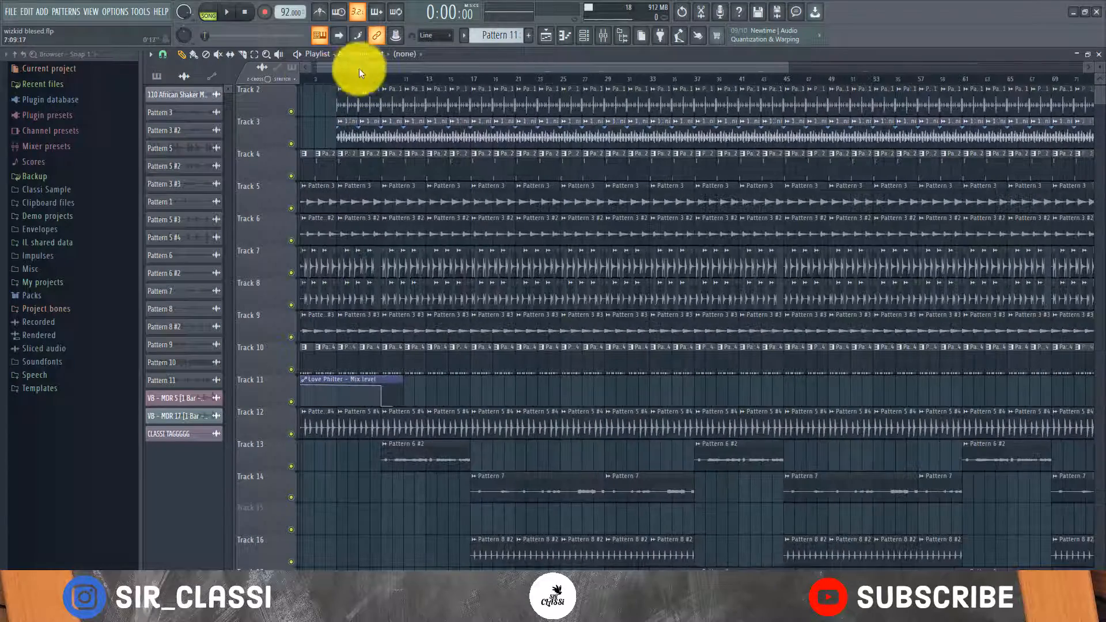
{"action": "scroll", "coordinate": [288, 68], "scroll_direction": "down", "scroll_amount": 2}
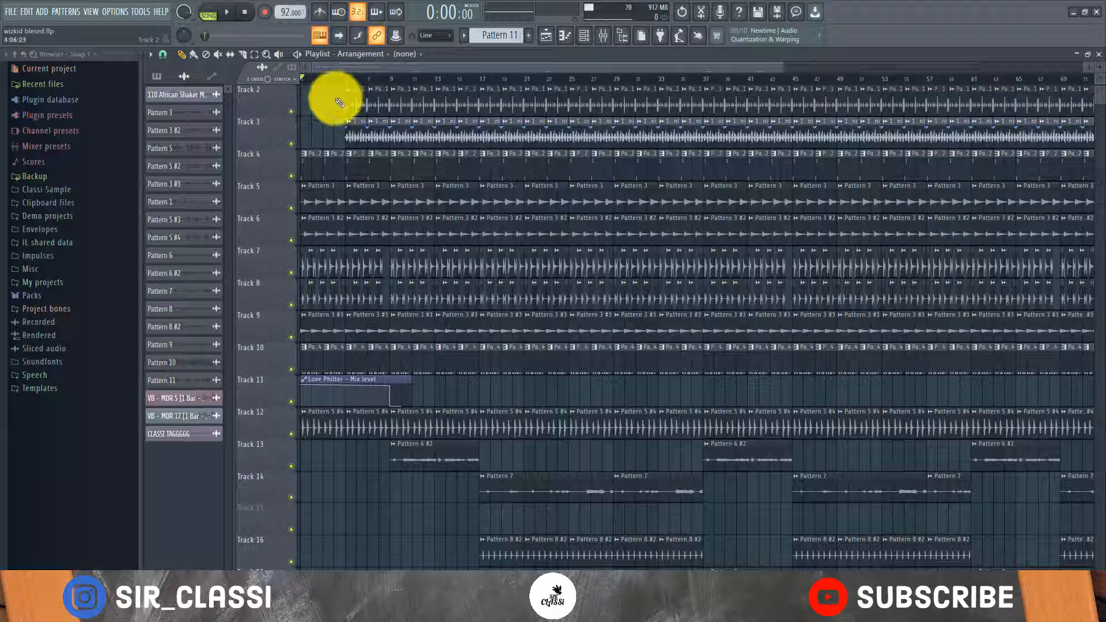
- Play the song from the start to about bar 37, following the clips across all tracks, and stop playback
{"action": "key", "text": "space"}
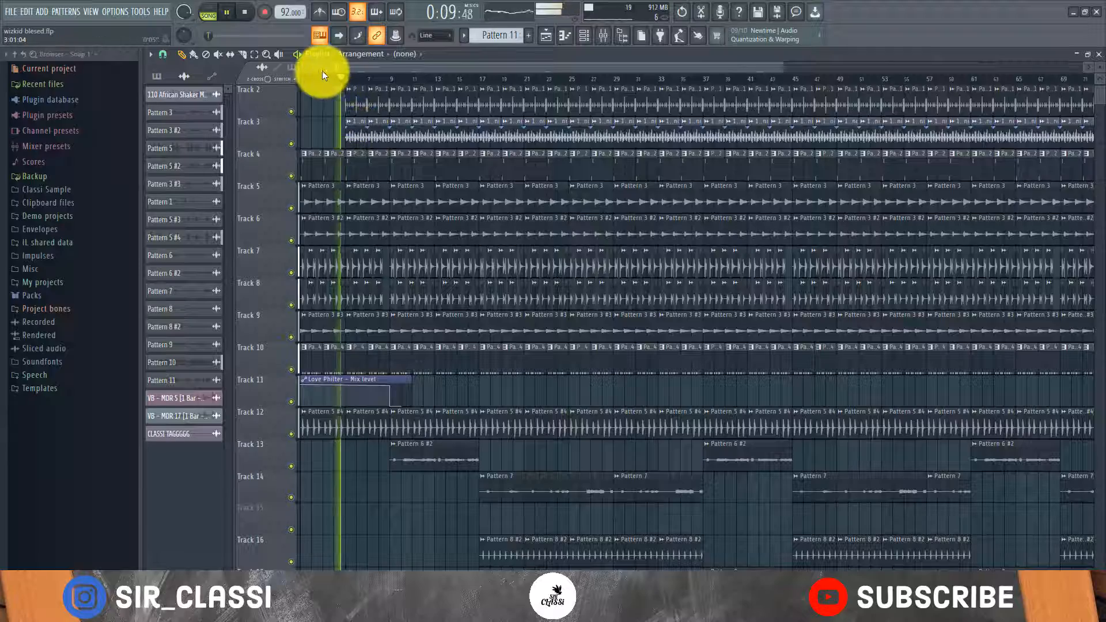
{"action": "scroll", "coordinate": [322, 71], "scroll_direction": "right", "scroll_amount": 3}
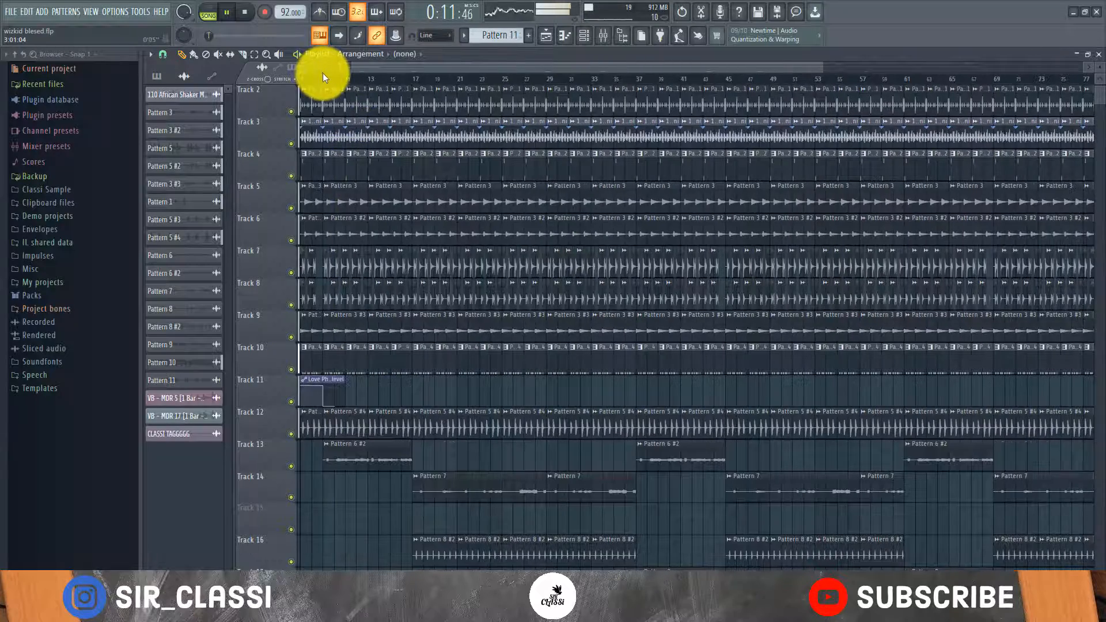
{"action": "scroll", "coordinate": [322, 72], "scroll_direction": "down", "scroll_amount": 2}
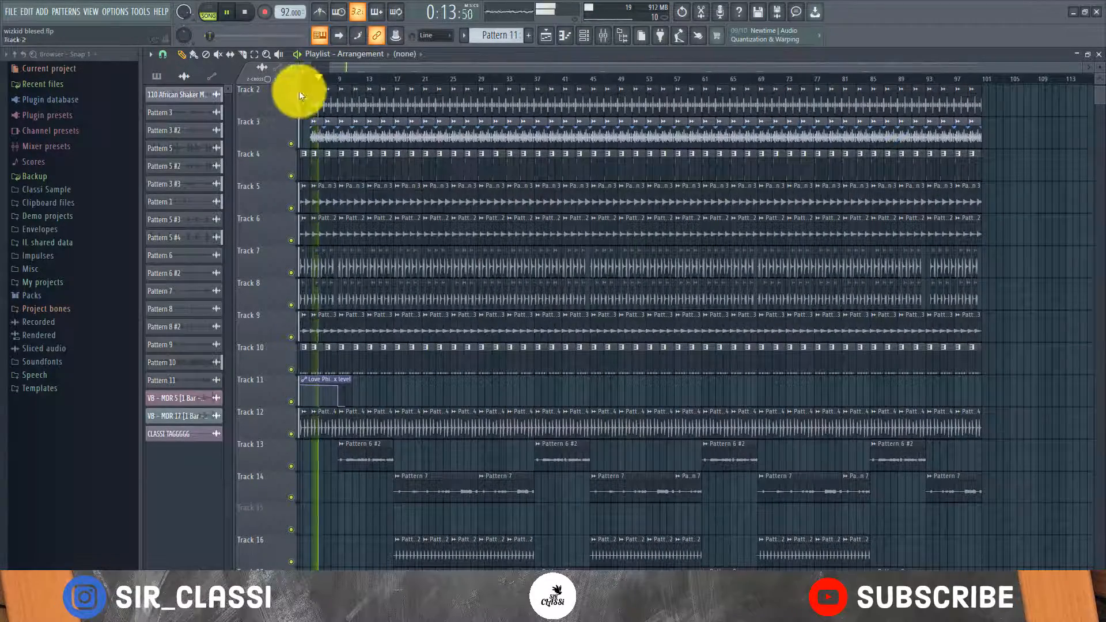
{"action": "scroll", "coordinate": [304, 81], "scroll_direction": "up", "scroll_amount": 2}
{"action": "left_click_drag", "start_coordinate": [364, 68], "coordinate": [244, 65]}
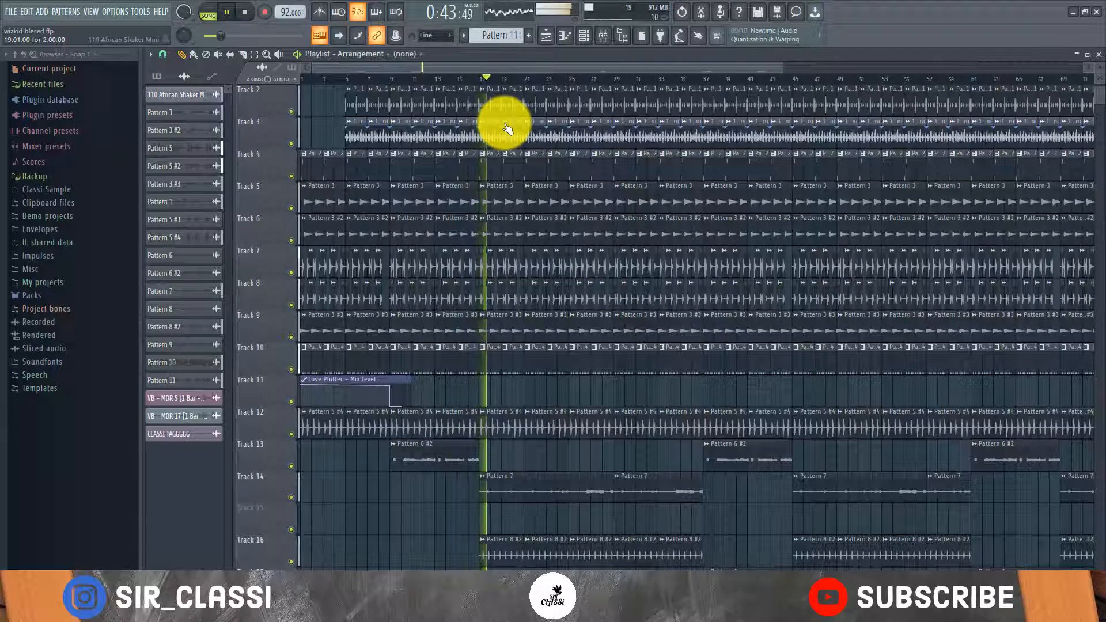
{"action": "scroll", "coordinate": [521, 79], "scroll_direction": "down", "scroll_amount": 2}
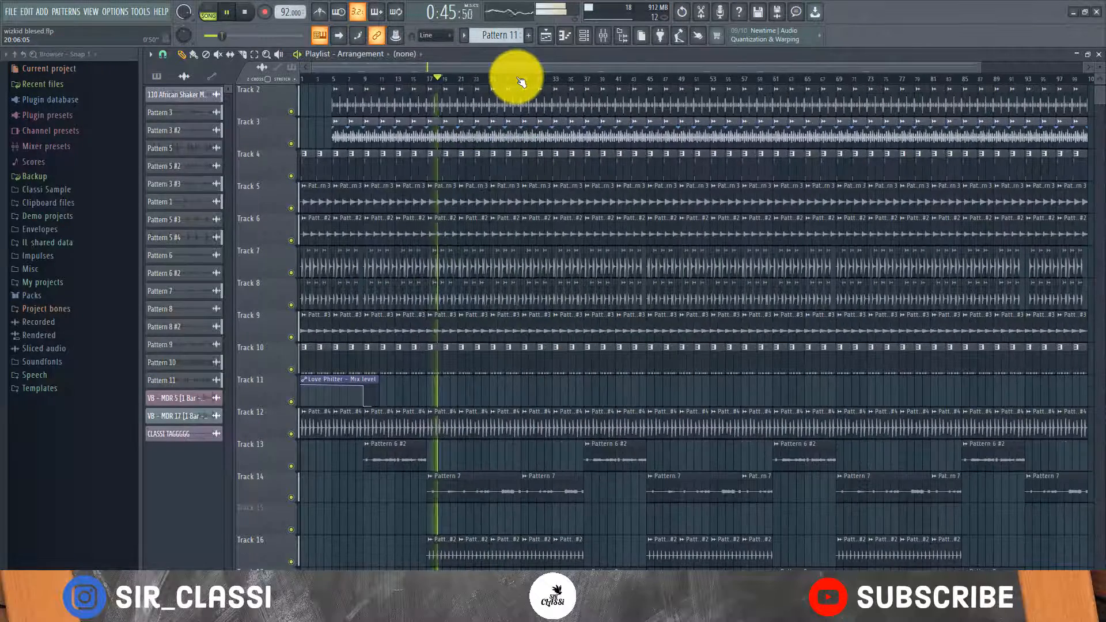
{"action": "scroll", "coordinate": [511, 77], "scroll_direction": "down", "scroll_amount": 1}
{"action": "scroll", "coordinate": [519, 156], "scroll_direction": "down", "scroll_amount": 4}
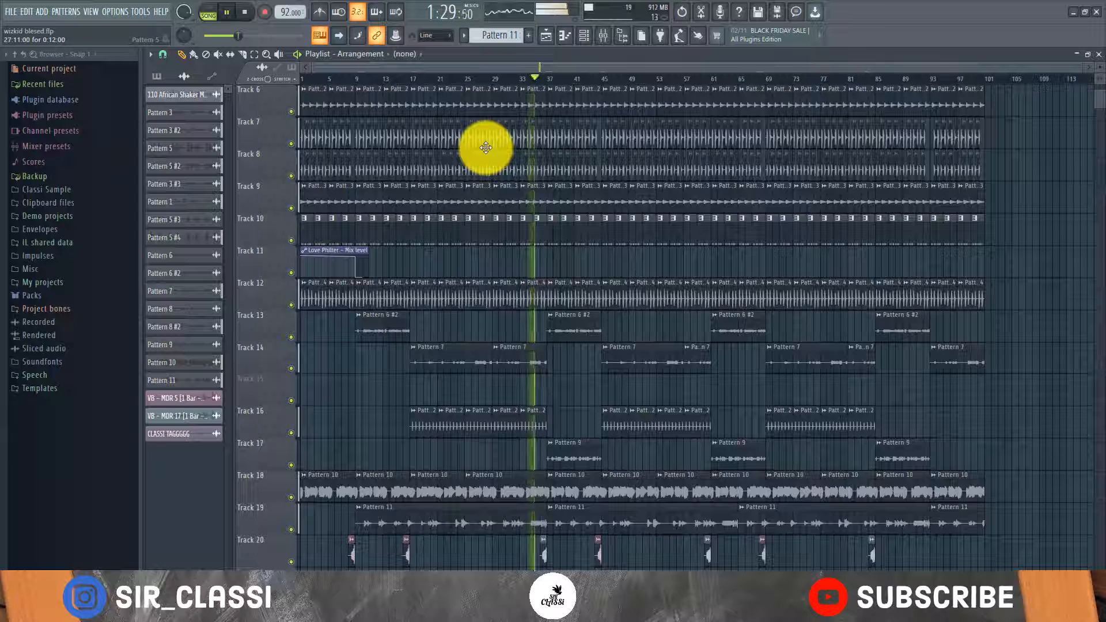
{"action": "scroll", "coordinate": [548, 218], "scroll_direction": "down", "scroll_amount": 4}
{"action": "scroll", "coordinate": [550, 224], "scroll_direction": "up", "scroll_amount": 4}
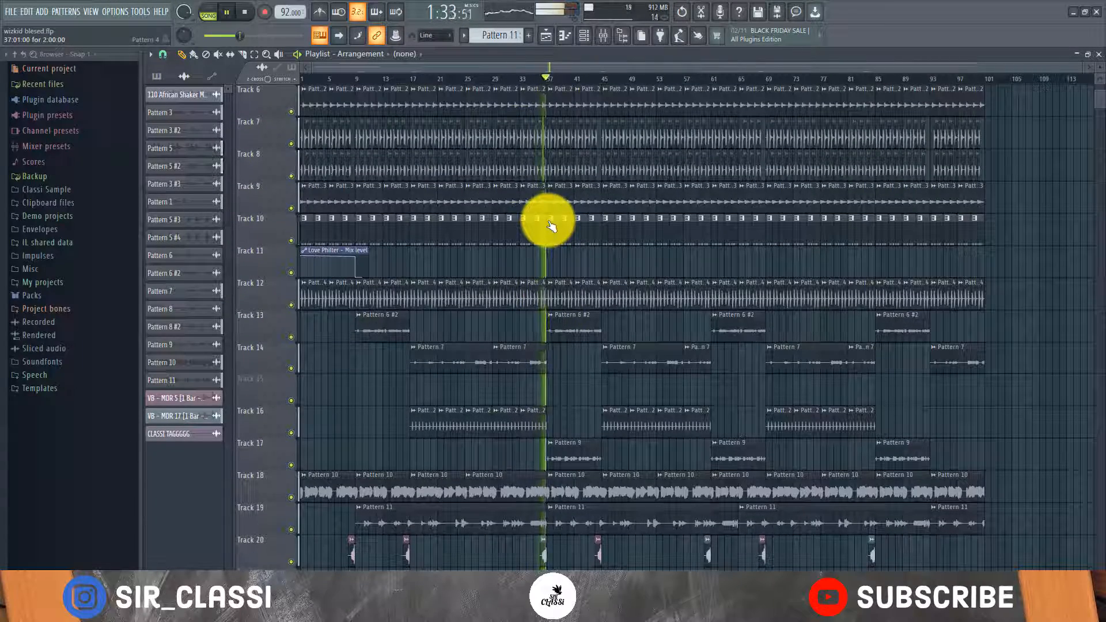
{"action": "scroll", "coordinate": [549, 222], "scroll_direction": "up", "scroll_amount": 5}
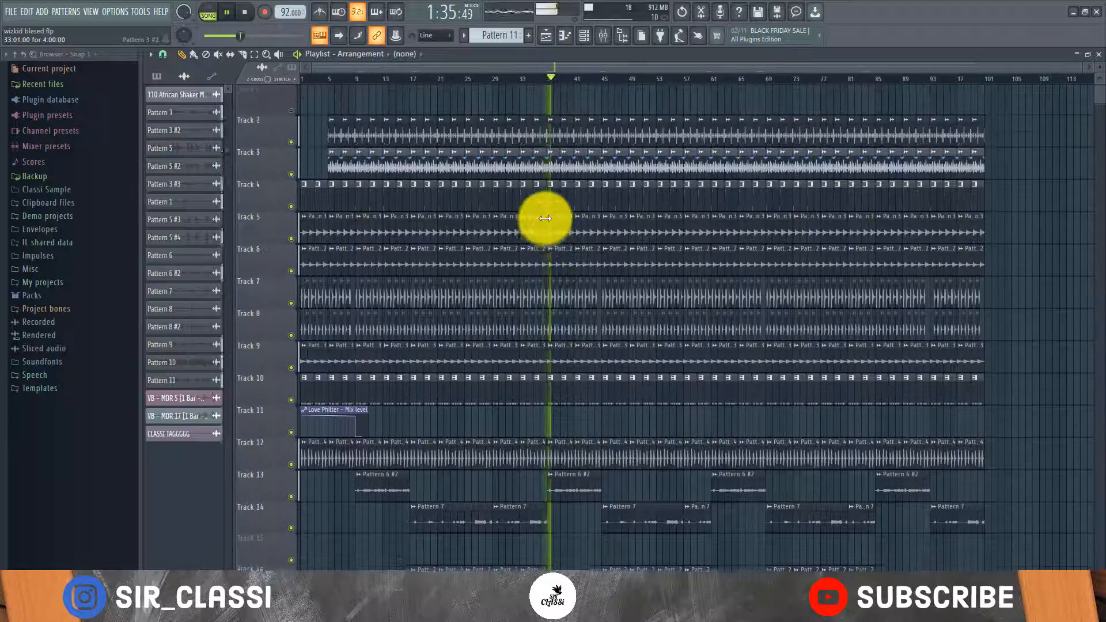
{"action": "scroll", "coordinate": [545, 219], "scroll_direction": "down", "scroll_amount": 5}
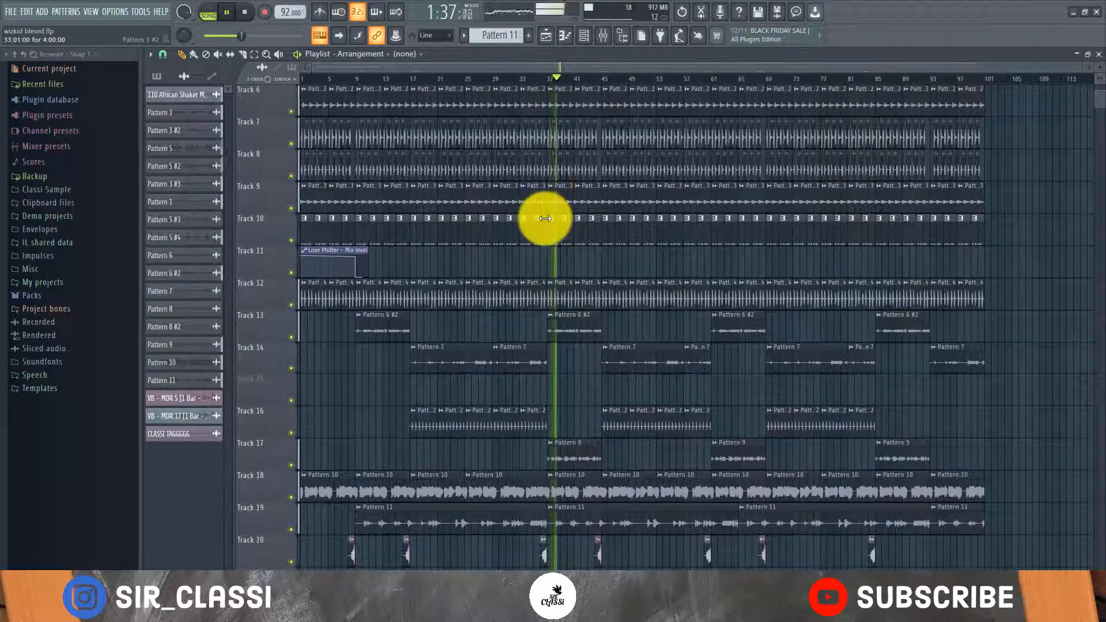
{"action": "key", "text": "space"}
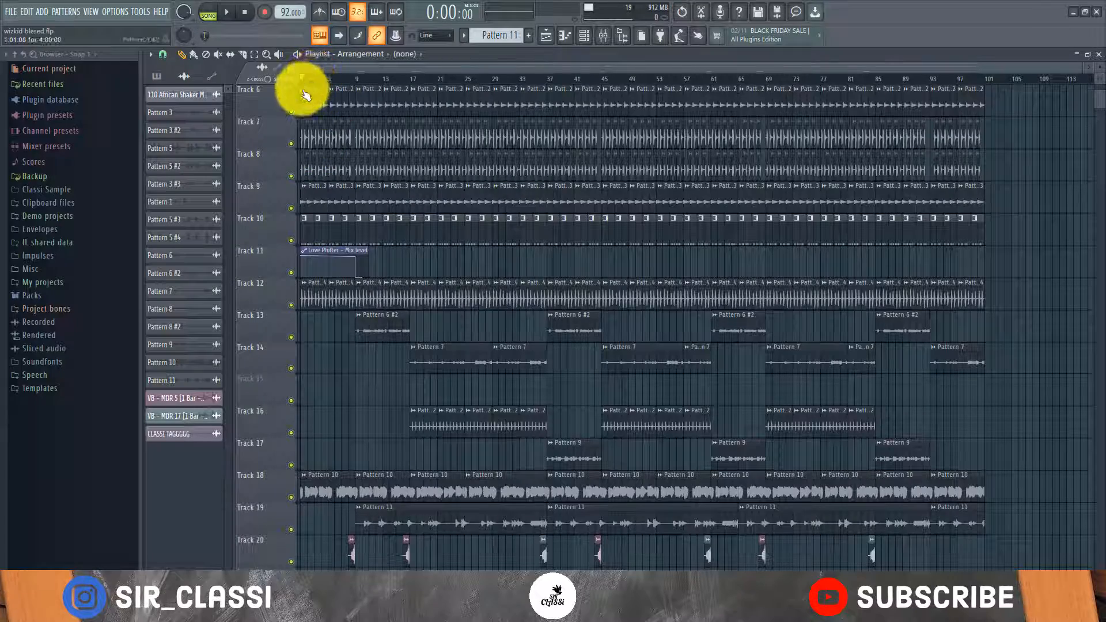
- Return to the opening bars of the arrangement and list the project's patterns in the picker
{"action": "scroll", "coordinate": [321, 81], "scroll_direction": "up", "scroll_amount": 2}
{"action": "scroll", "coordinate": [316, 74], "scroll_direction": "up", "scroll_amount": 2}
{"action": "scroll", "coordinate": [477, 260], "scroll_direction": "up", "scroll_amount": 3}
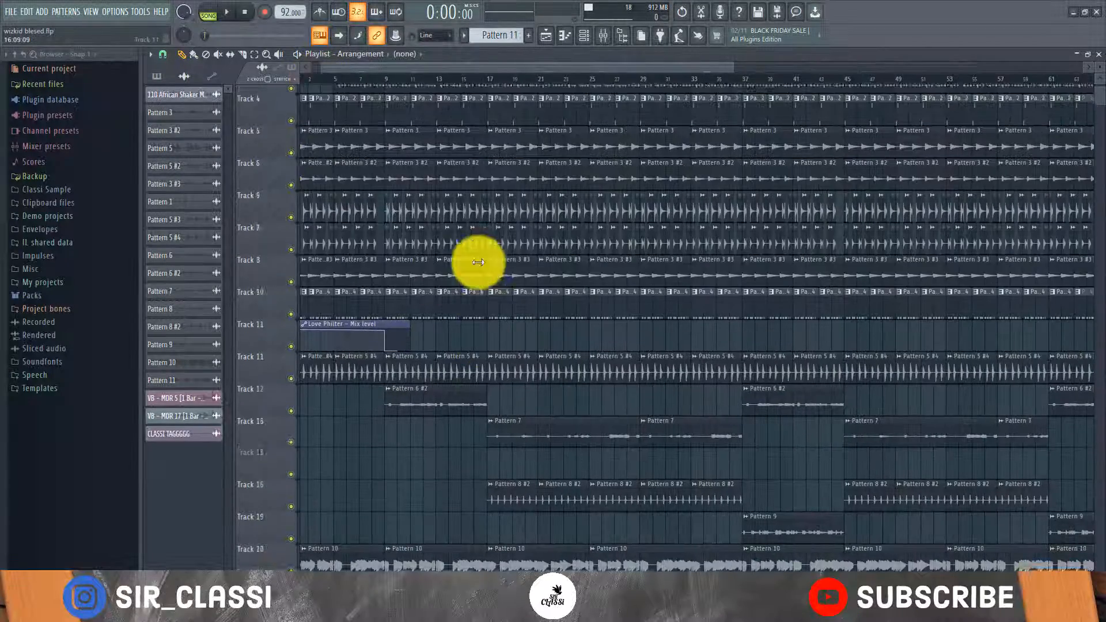
{"action": "scroll", "coordinate": [306, 81], "scroll_direction": "up", "scroll_amount": 3}
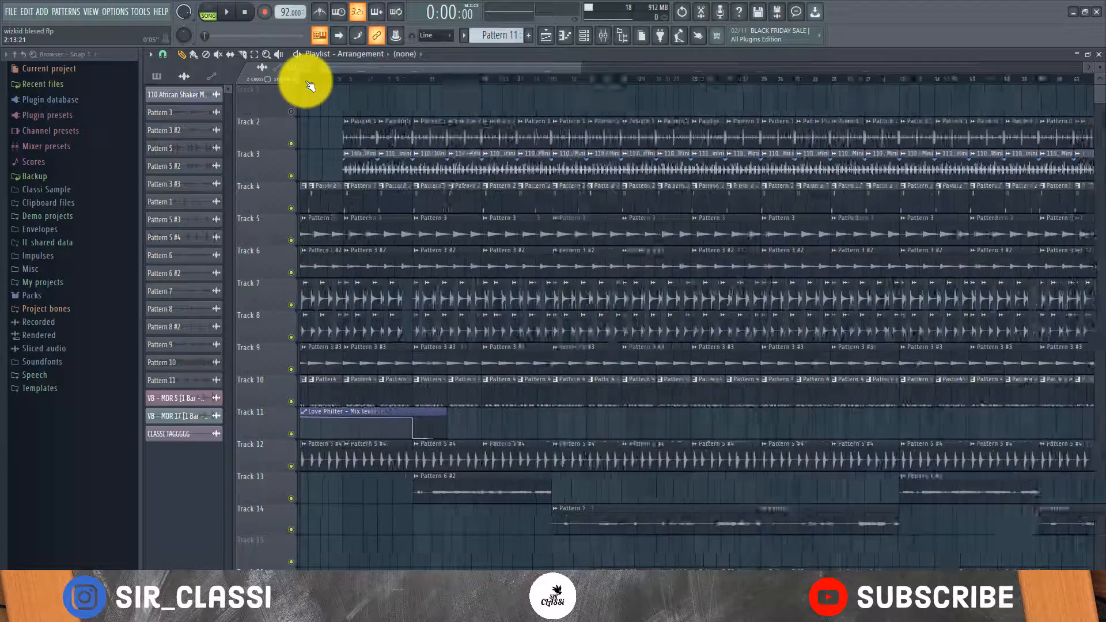
{"action": "left_click_drag", "start_coordinate": [390, 68], "coordinate": [377, 69]}
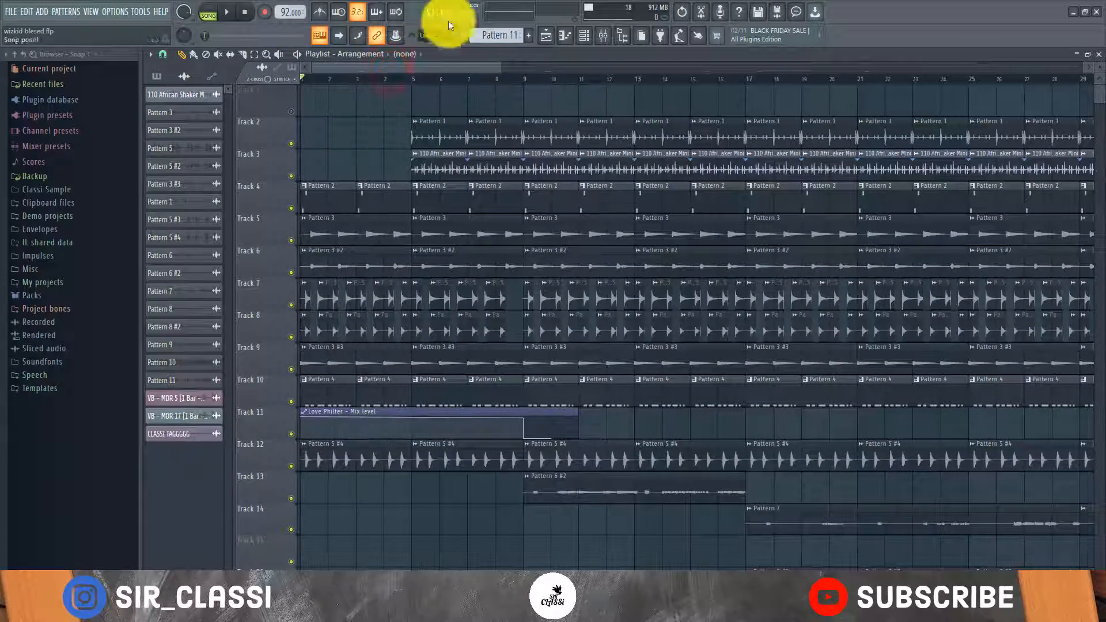
{"action": "left_click", "coordinate": [157, 80]}
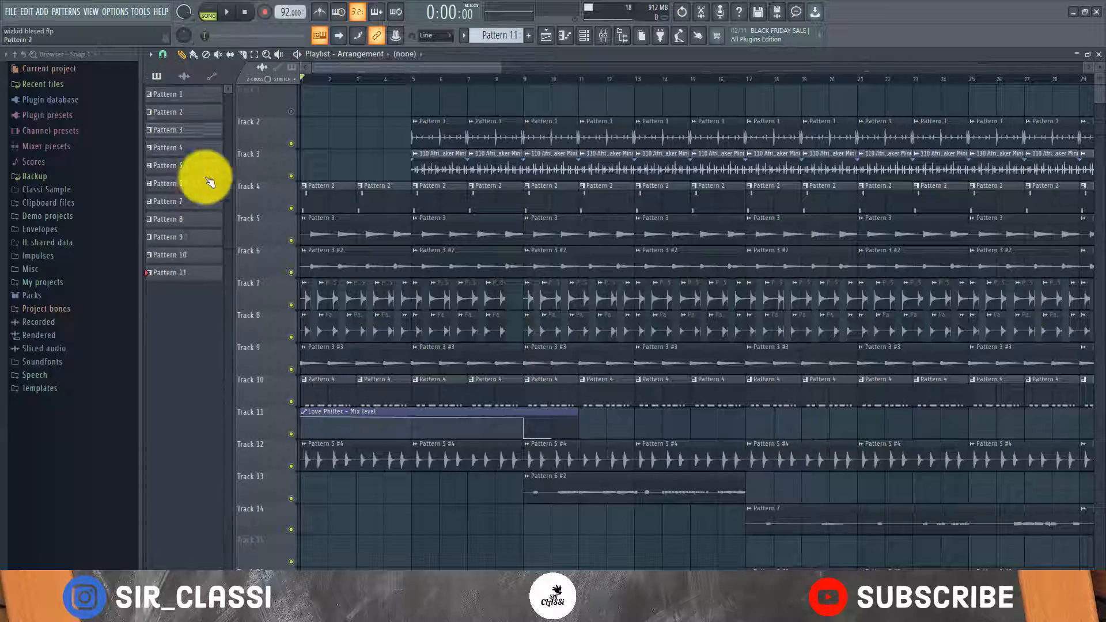
- Inspect the Love Philter mix level automation on Track 11 and the Fruity Love Philter effect on the mixer's Master track
{"action": "scroll", "coordinate": [437, 81], "scroll_direction": "down", "scroll_amount": 2}
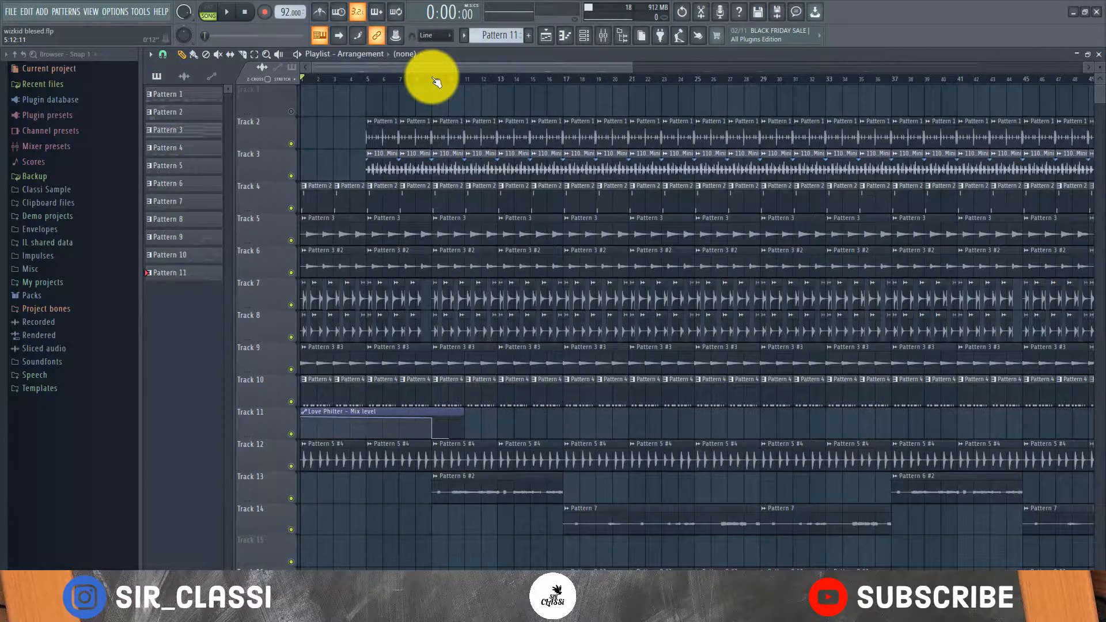
{"action": "scroll", "coordinate": [436, 79], "scroll_direction": "down", "scroll_amount": 2}
{"action": "scroll", "coordinate": [436, 79], "scroll_direction": "down", "scroll_amount": 2}
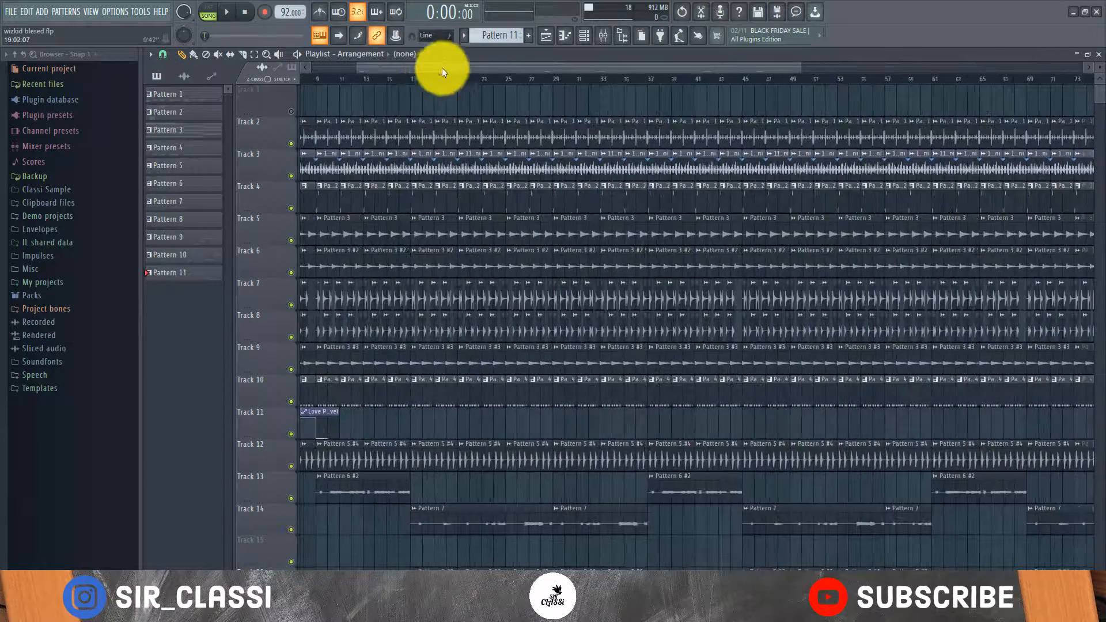
{"action": "scroll", "coordinate": [333, 74], "scroll_direction": "up", "scroll_amount": 2}
{"action": "scroll", "coordinate": [329, 75], "scroll_direction": "up", "scroll_amount": 2}
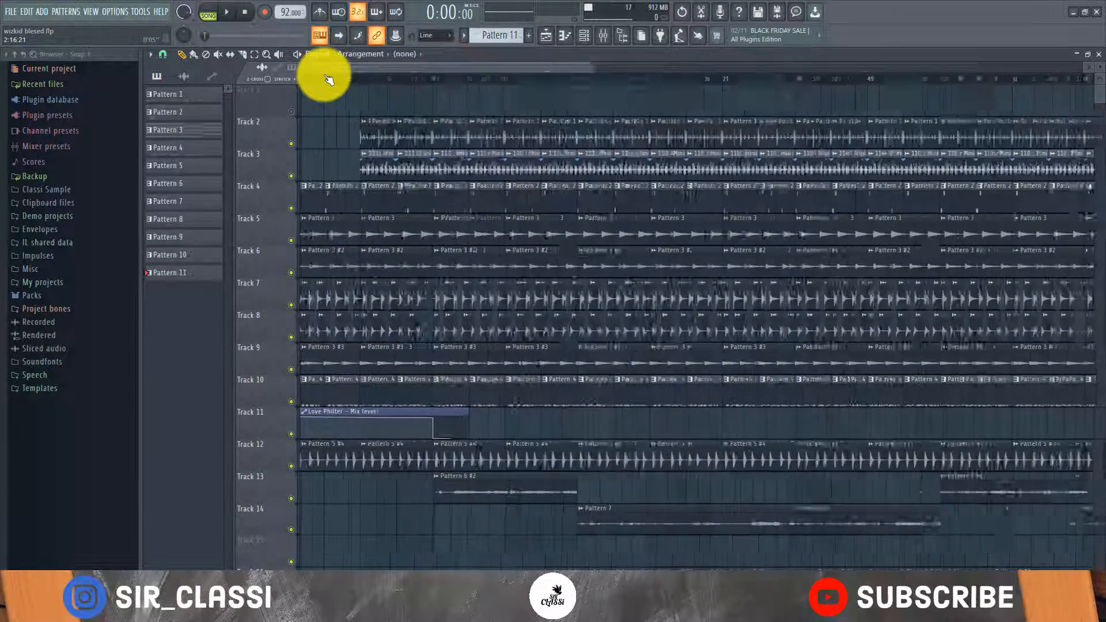
{"action": "left_click_drag", "start_coordinate": [338, 67], "coordinate": [302, 68]}
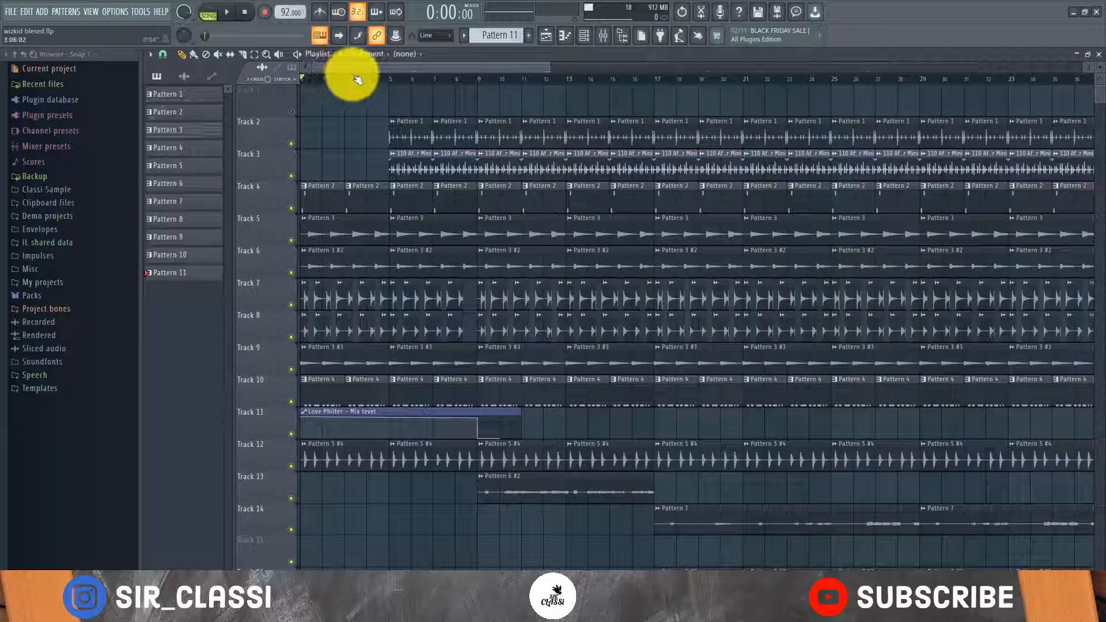
{"action": "double_click", "coordinate": [373, 410]}
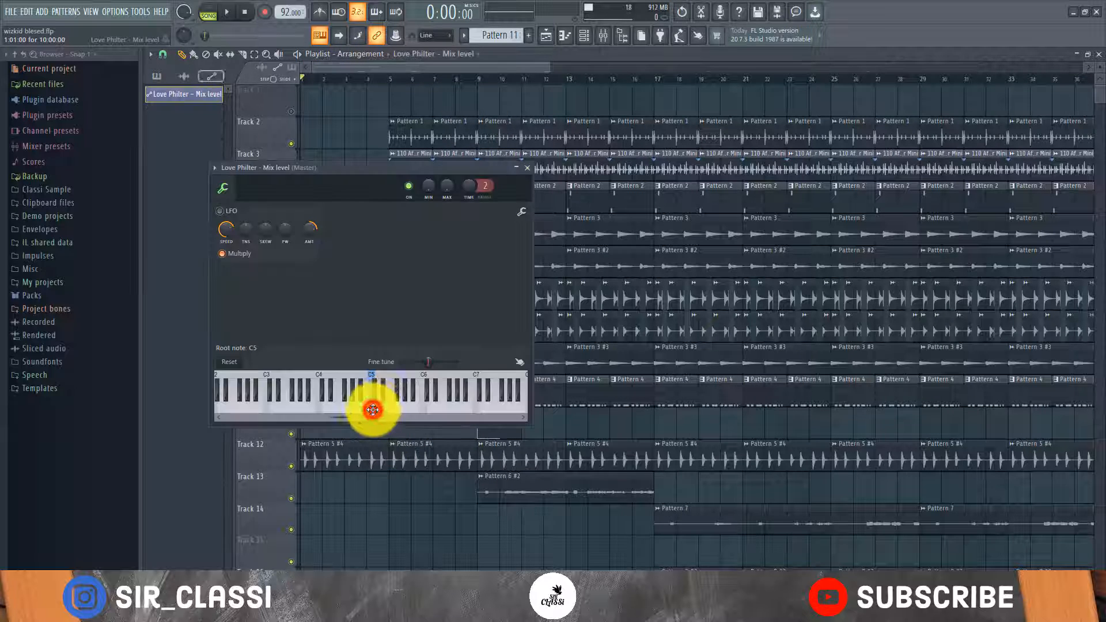
{"action": "left_click", "coordinate": [602, 35]}
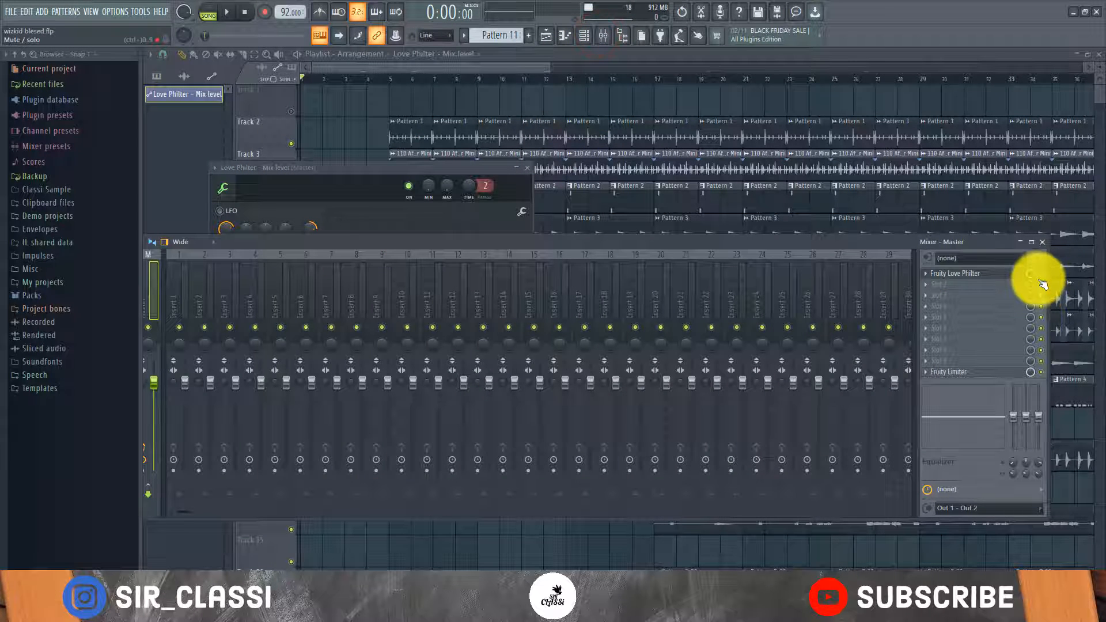
{"action": "left_click", "coordinate": [514, 58]}
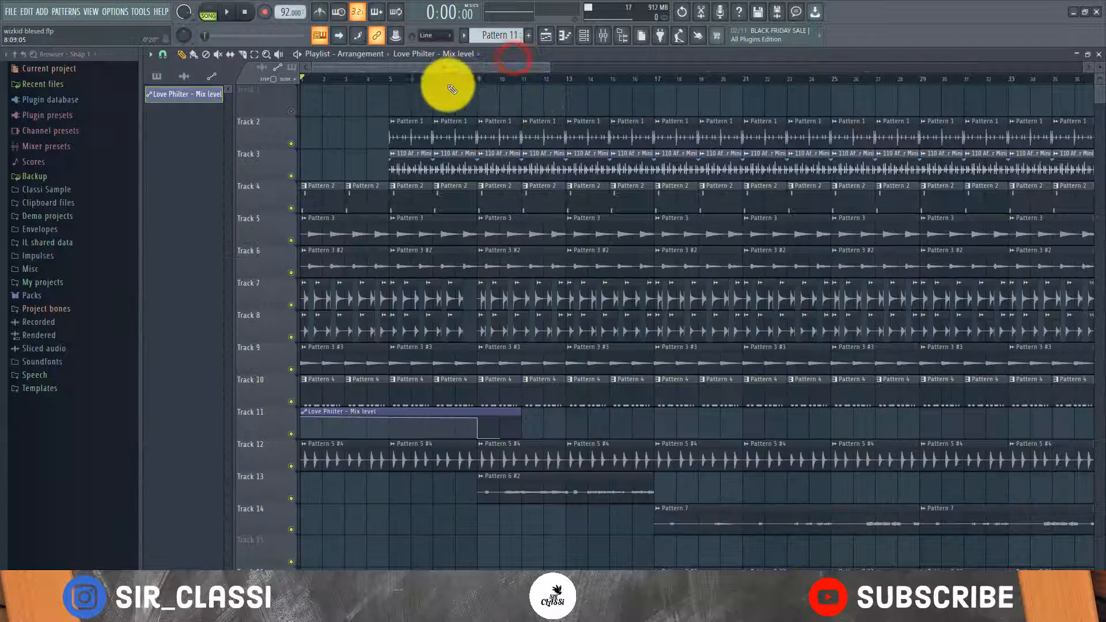
- Play the filtered intro briefly, compare it with playback from bar 9 where the filter automation drops, and stop
{"action": "key", "text": "space"}
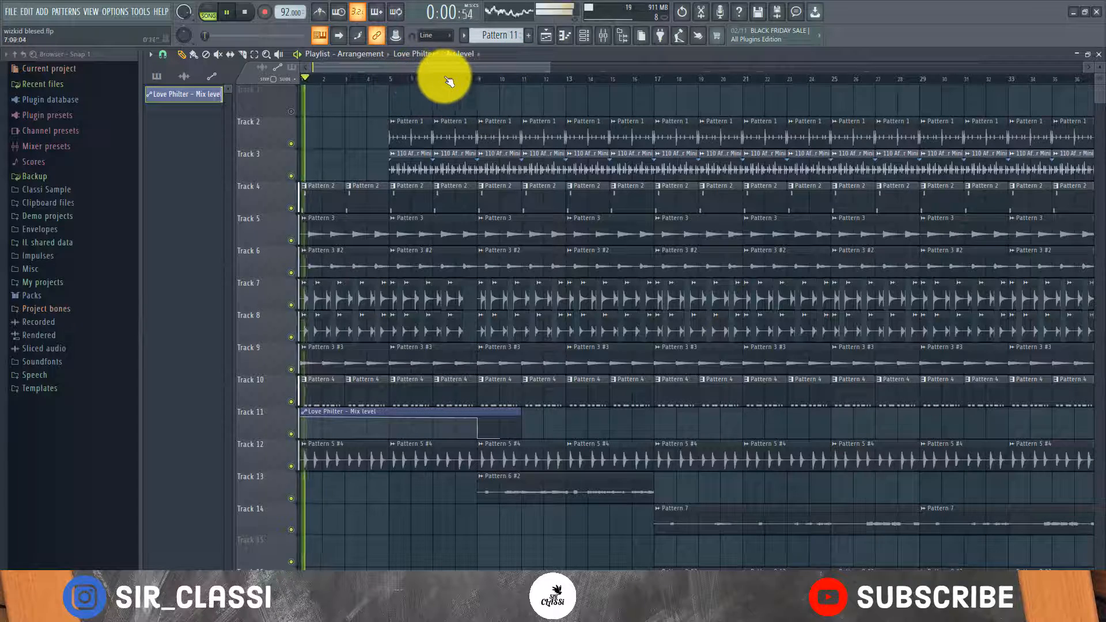
{"action": "key", "text": "space"}
{"action": "left_click", "coordinate": [482, 78]}
{"action": "scroll", "coordinate": [493, 78], "scroll_direction": "down", "scroll_amount": 2}
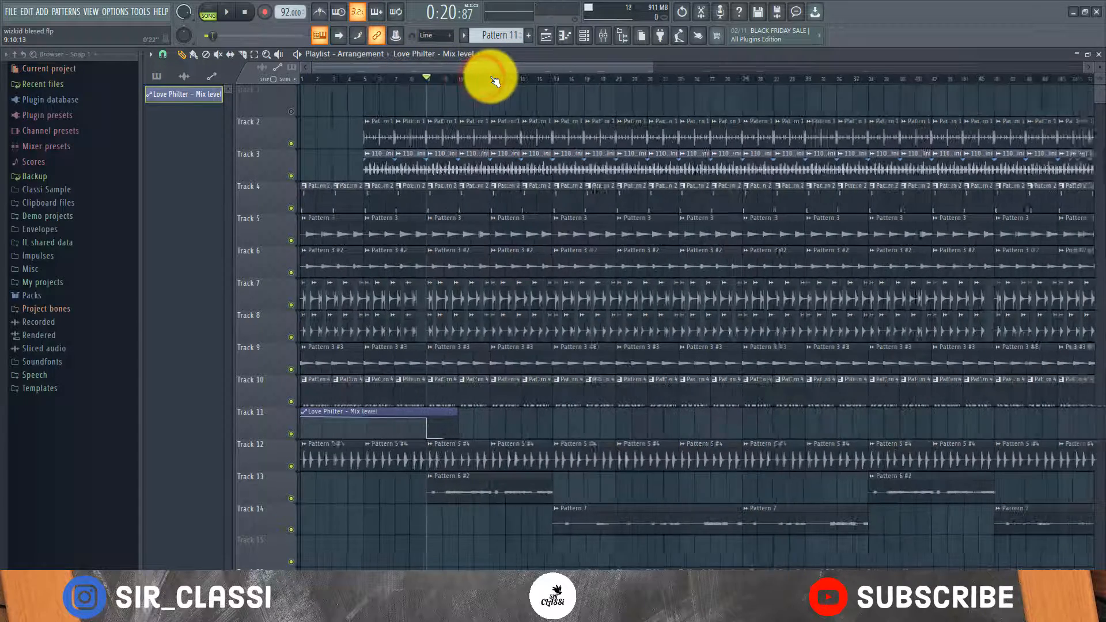
{"action": "key", "text": "space"}
{"action": "scroll", "coordinate": [393, 81], "scroll_direction": "up", "scroll_amount": 1}
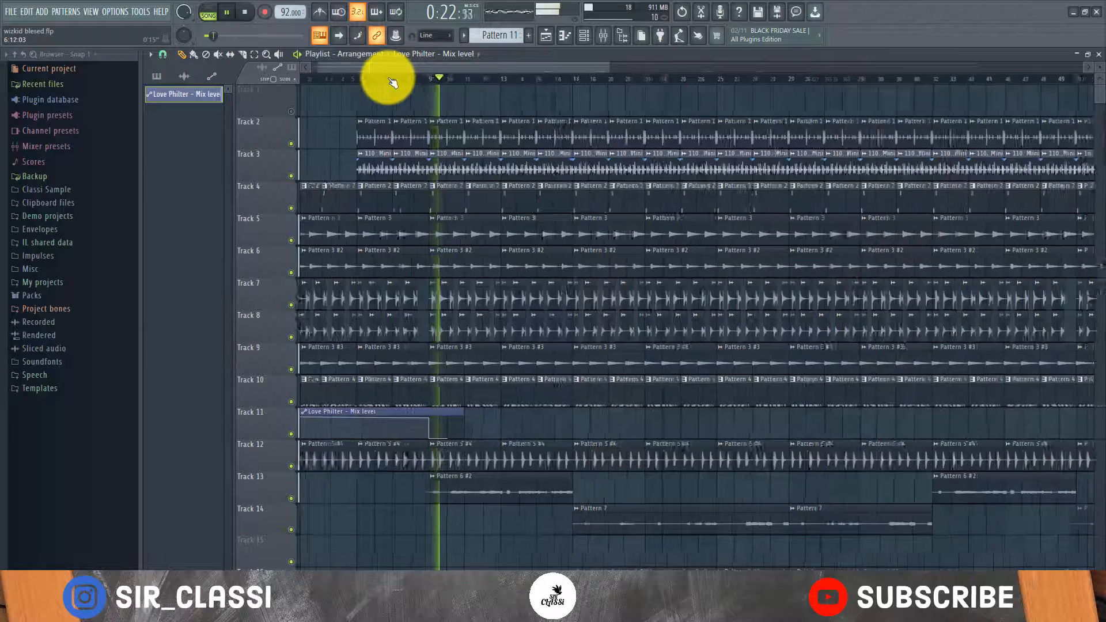
{"action": "scroll", "coordinate": [390, 72], "scroll_direction": "up", "scroll_amount": 2}
{"action": "key", "text": "space"}
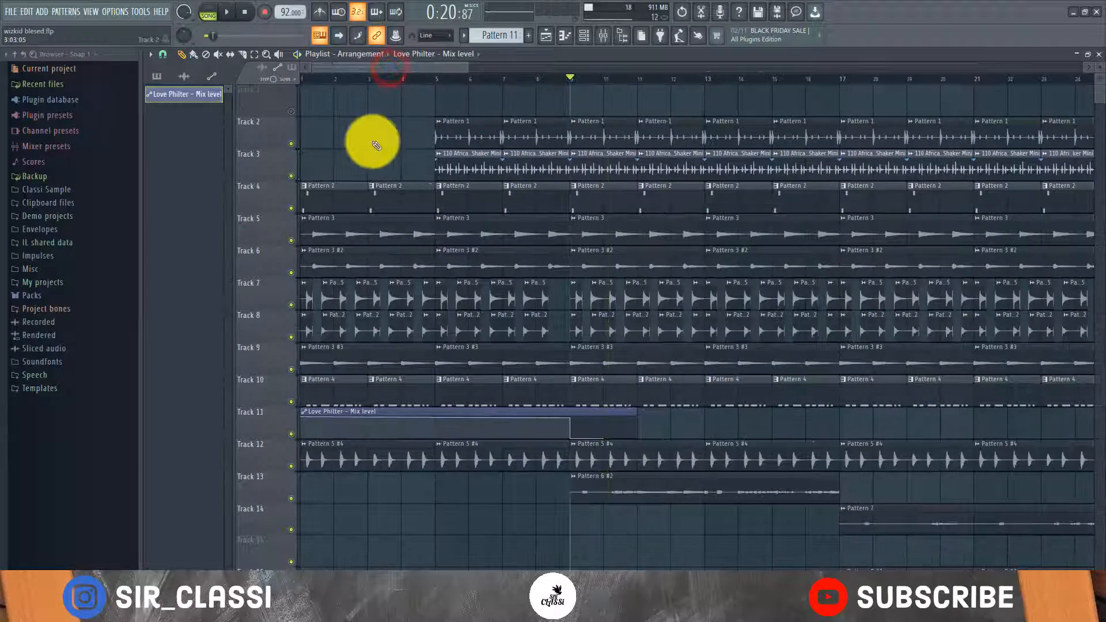
- Play only Tracks 2, 3 and 10 from bar 9 and select the Pattern 4 clip at bar 9
{"action": "right_click", "coordinate": [291, 144]}
{"action": "key", "text": "space"}
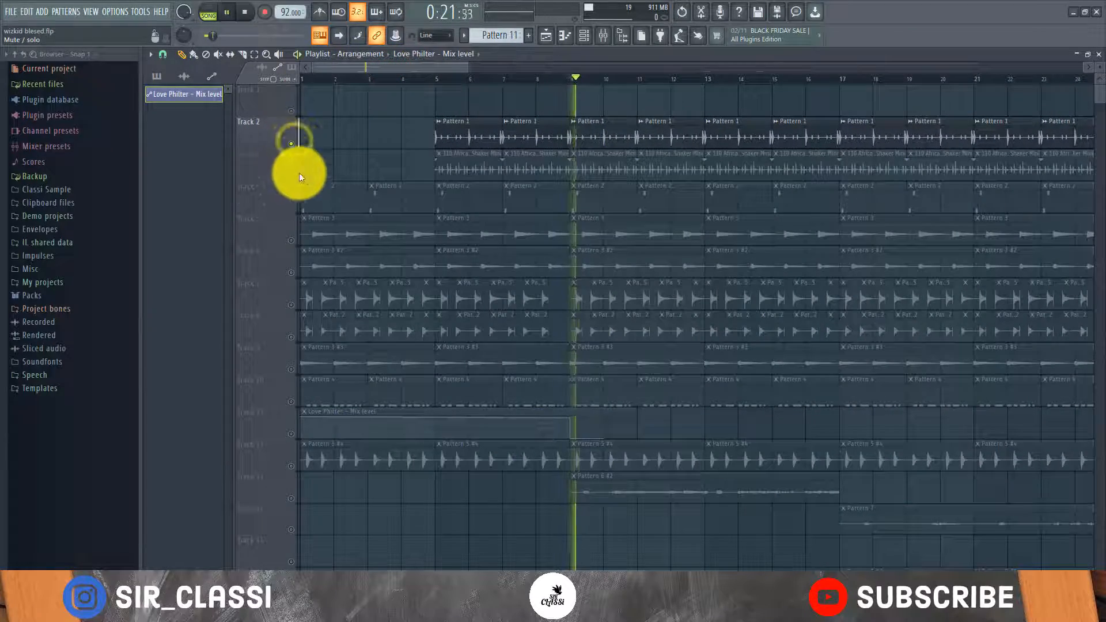
{"action": "left_click", "coordinate": [292, 177]}
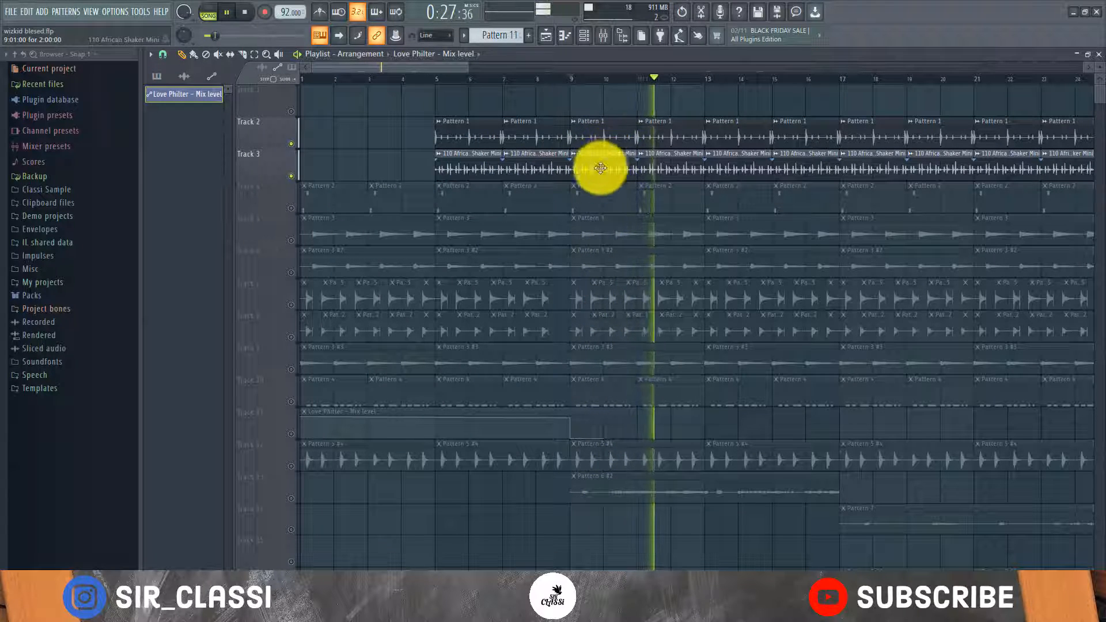
{"action": "left_click", "coordinate": [291, 402]}
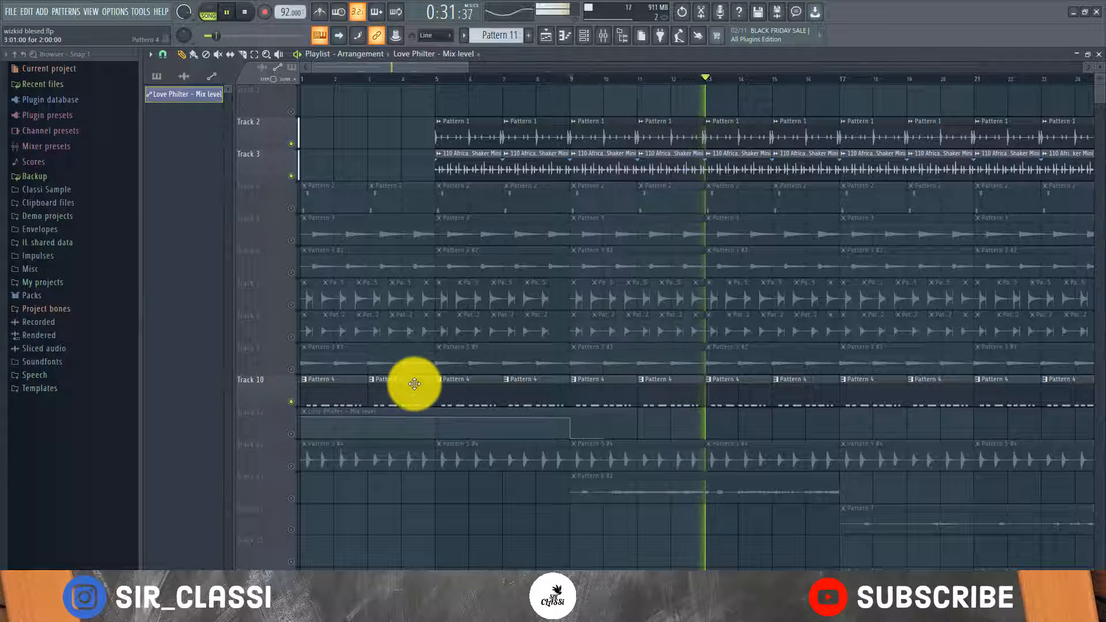
{"action": "left_click", "coordinate": [599, 393]}
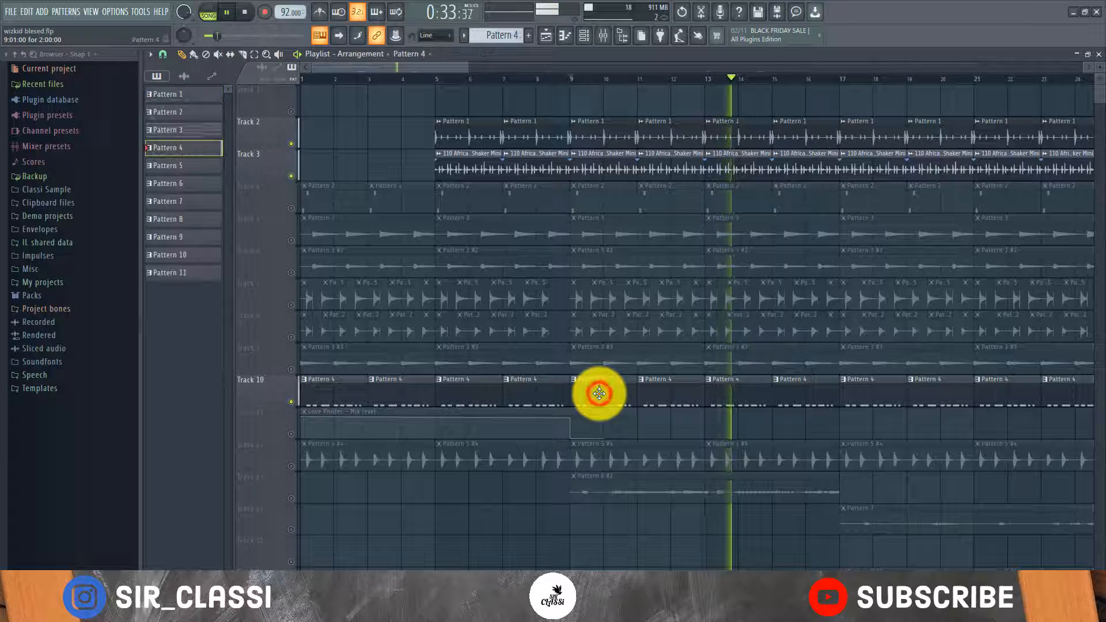
- Inspect the RAXX LIGHT RIM channel's sample waveform, audition it, and play the arrangement briefly from bar 9
{"action": "left_click", "coordinate": [587, 37]}
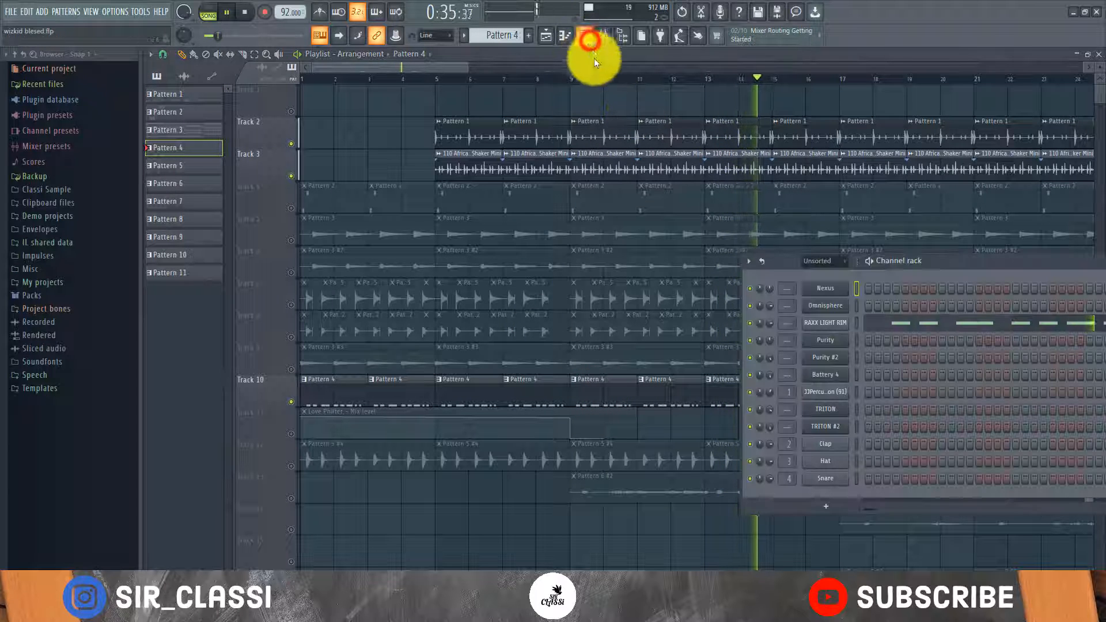
{"action": "key", "text": "space"}
{"action": "left_click", "coordinate": [821, 323]}
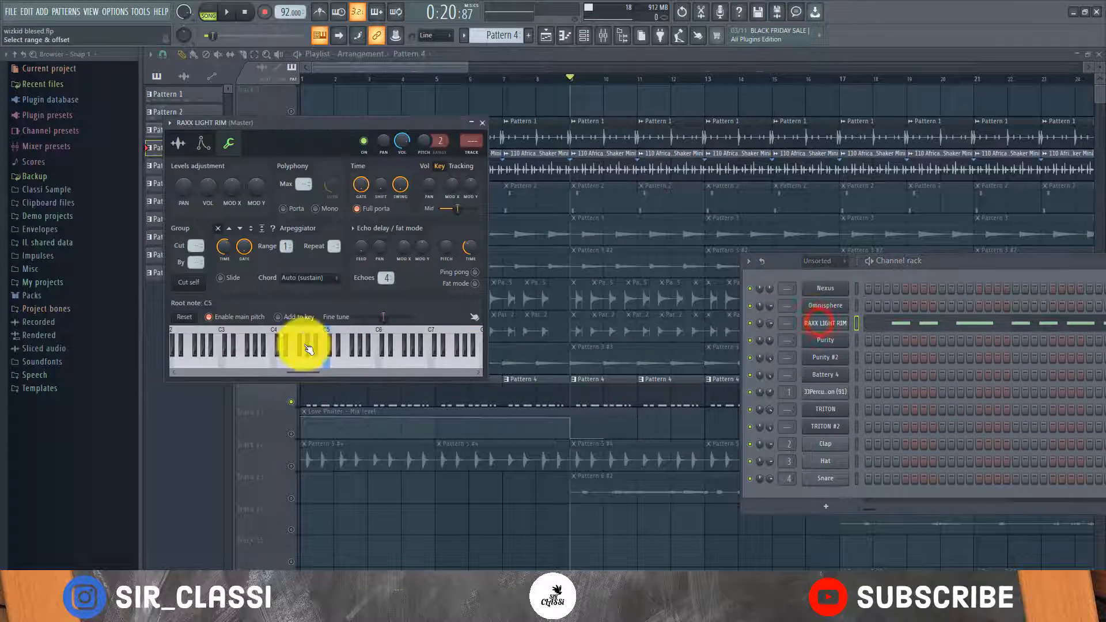
{"action": "left_click", "coordinate": [178, 143]}
{"action": "left_click", "coordinate": [301, 363]}
{"action": "key", "text": "space"}
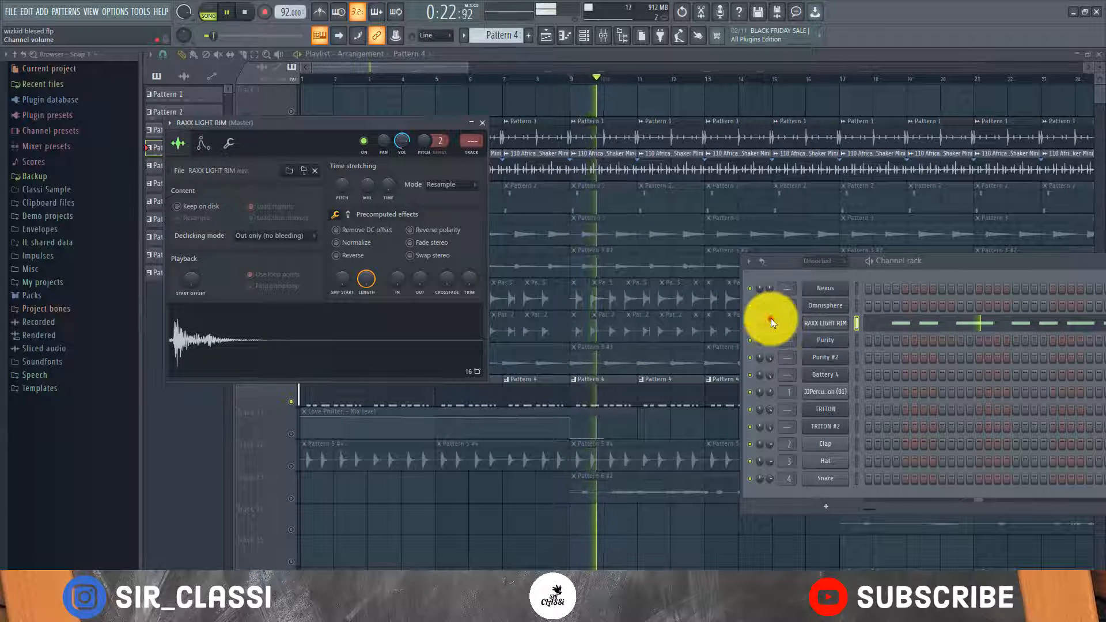
{"action": "key", "text": "space"}
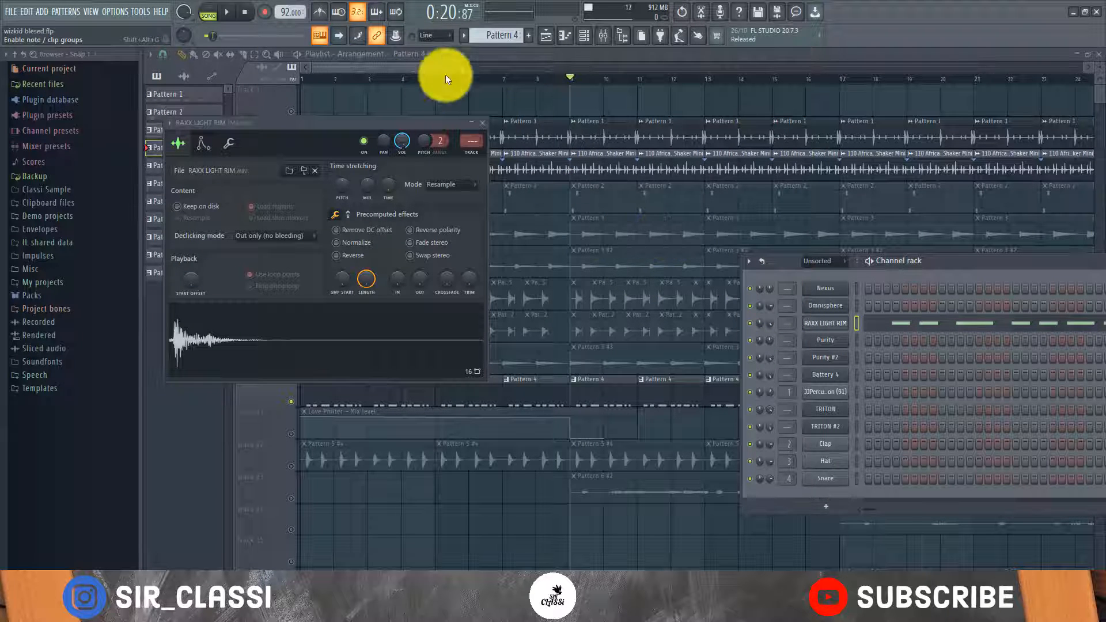
- Inspect the Pattern 1 audio clip on Track 2 and bring up Pattern 1 in the channel rack in pattern mode
{"action": "left_click", "coordinate": [524, 125]}
{"action": "left_click", "coordinate": [523, 123]}
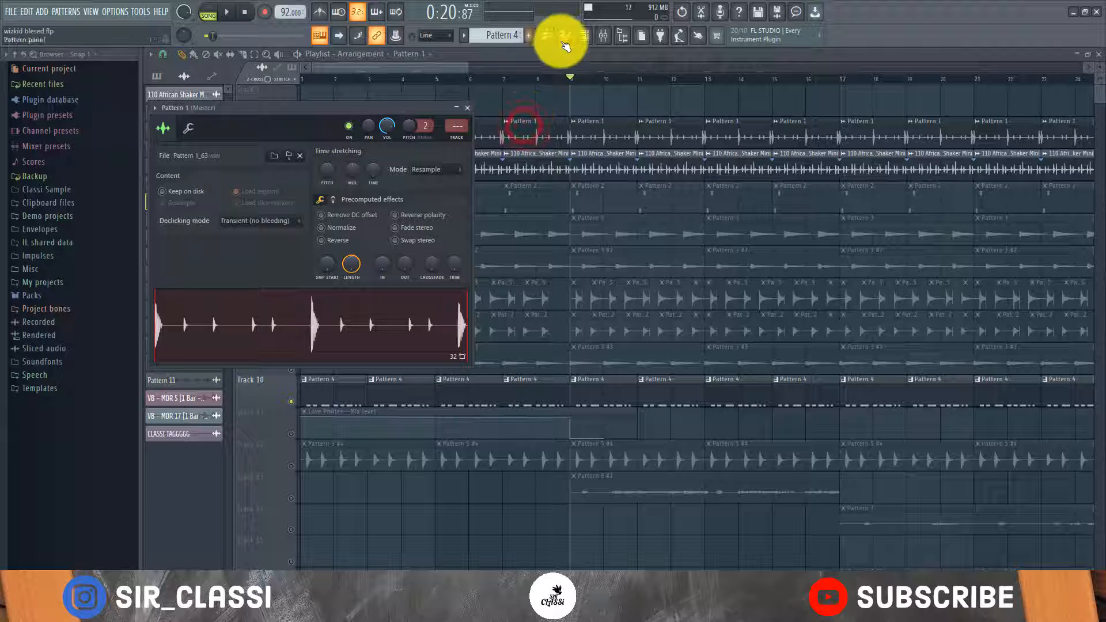
{"action": "left_click", "coordinate": [580, 35]}
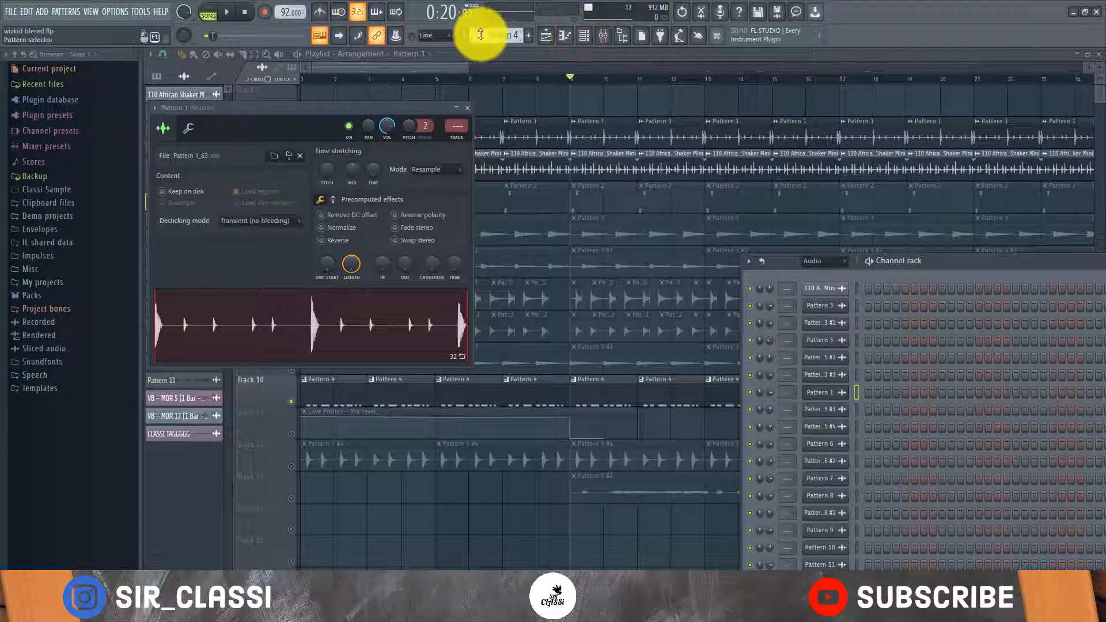
{"action": "left_click_drag", "start_coordinate": [484, 36], "coordinate": [482, 74]}
{"action": "left_click_drag", "start_coordinate": [890, 256], "coordinate": [279, 201]}
{"action": "left_click", "coordinate": [206, 13]}
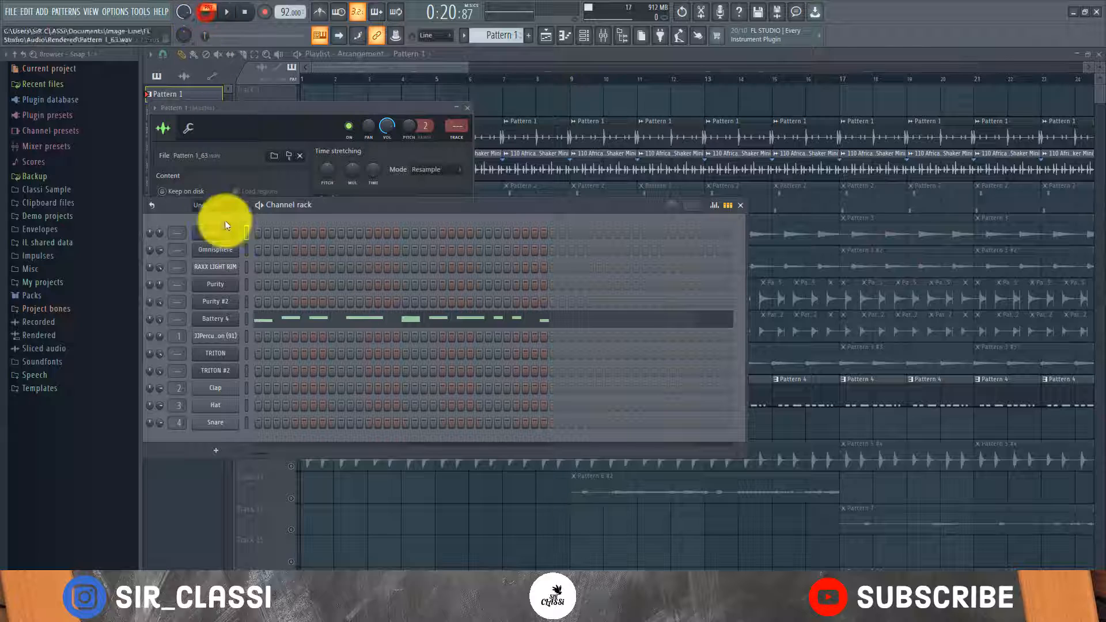
- Open the Battery 4 channel's plugin and audition its Kick SwaggedOut 1 and SideStick DrumTraks cells
{"action": "left_click", "coordinate": [196, 309]}
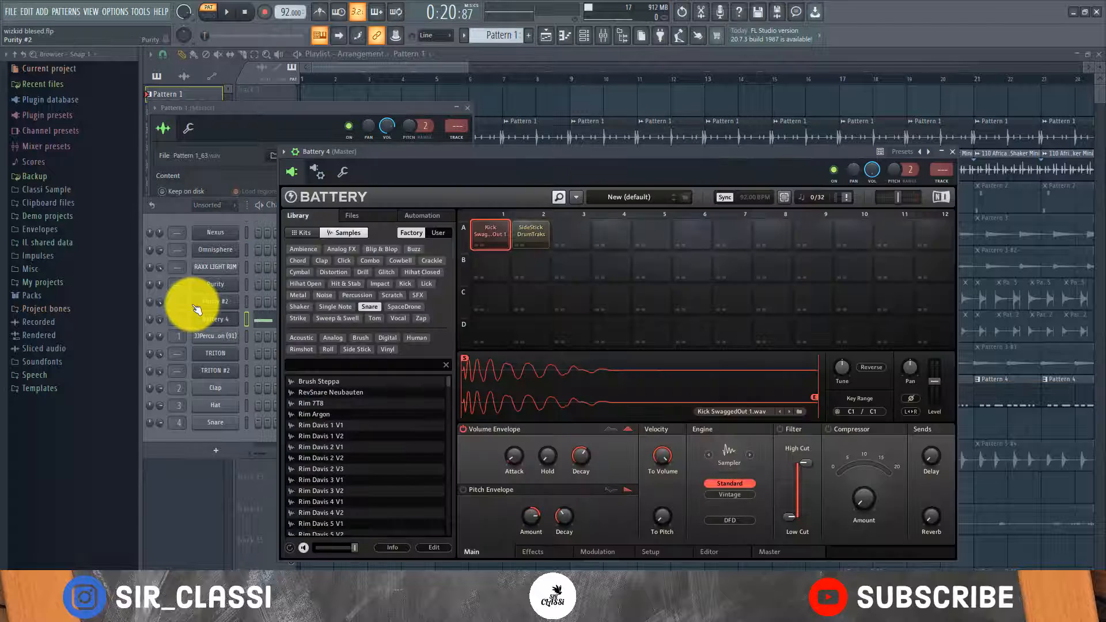
{"action": "left_click", "coordinate": [507, 231]}
{"action": "left_click", "coordinate": [520, 229]}
{"action": "left_click_drag", "start_coordinate": [531, 156], "coordinate": [570, 336]}
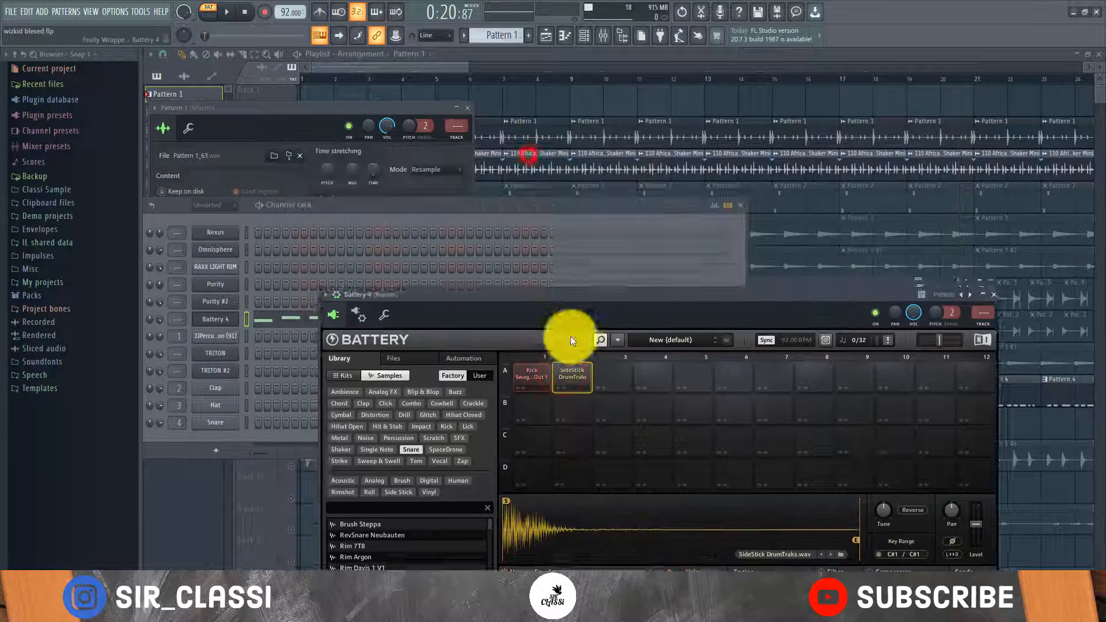
- View Pattern 1's Battery 4 notes in the piano roll, play the pattern, and stop
{"action": "left_click", "coordinate": [332, 313]}
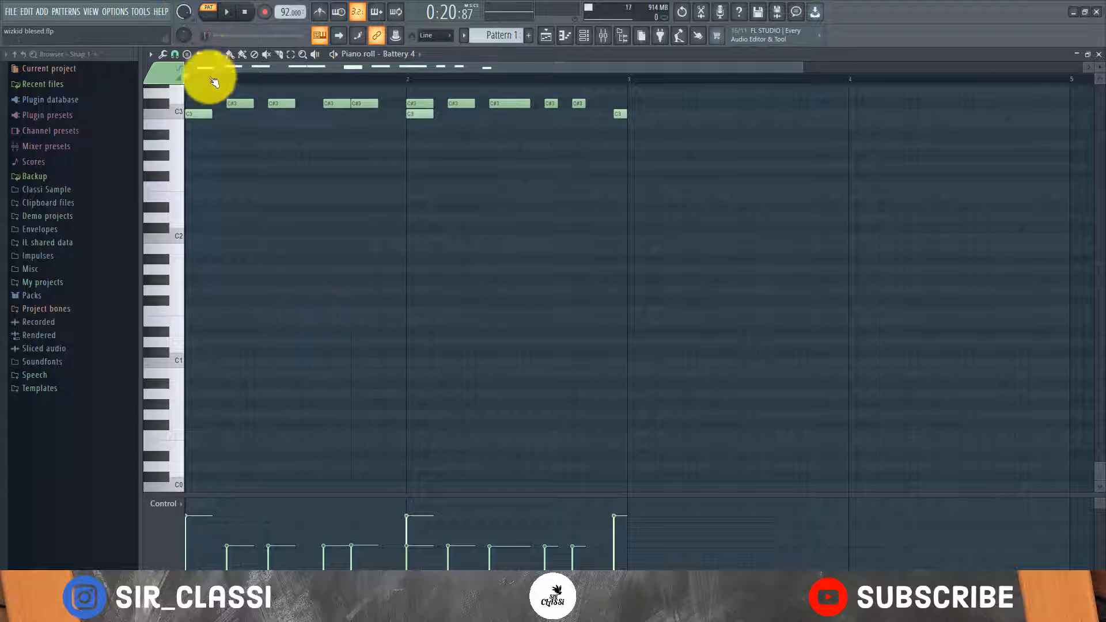
{"action": "key", "text": "space"}
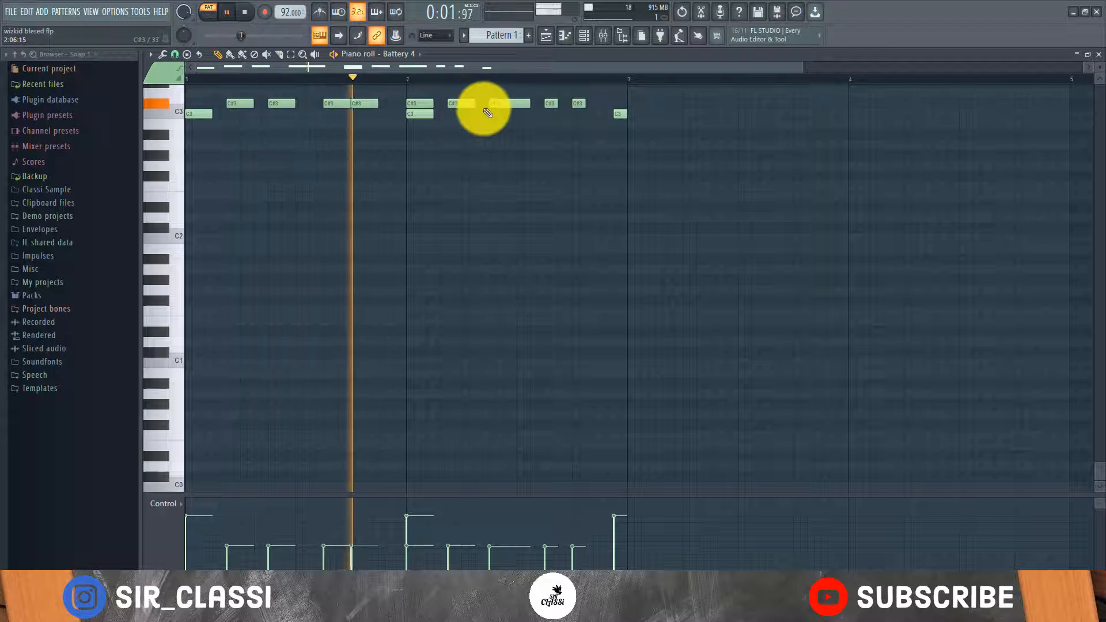
{"action": "scroll", "coordinate": [484, 107], "scroll_direction": "up", "scroll_amount": 2}
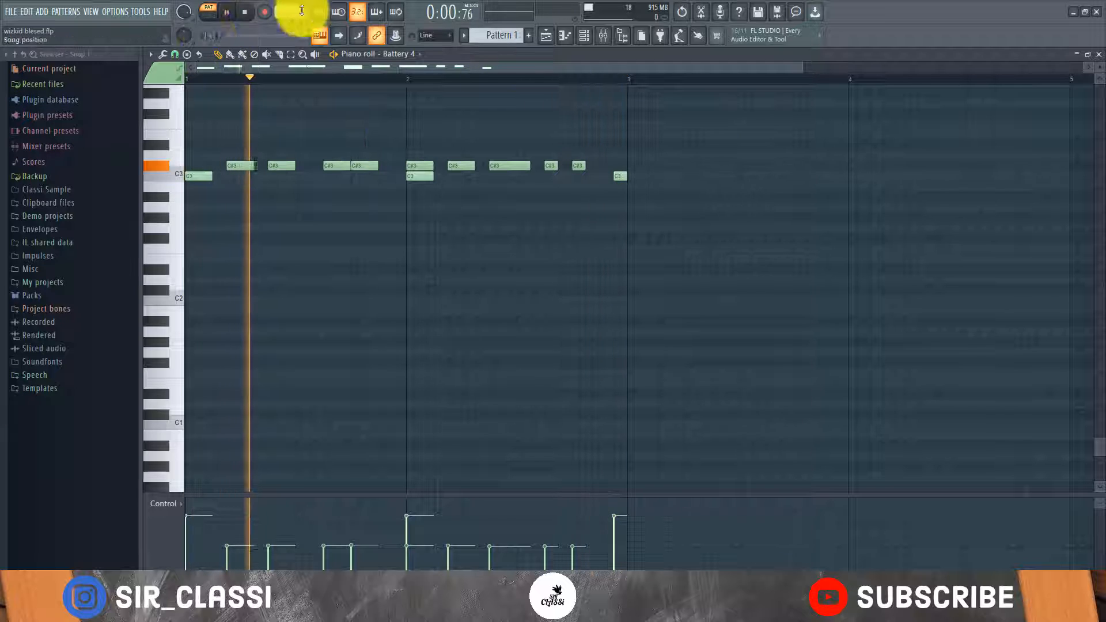
{"action": "key", "text": "space"}
- Return to the playlist, solo Track 10 from bar 9, and compare playback with and without Track 2 before stopping
{"action": "left_click", "coordinate": [546, 35]}
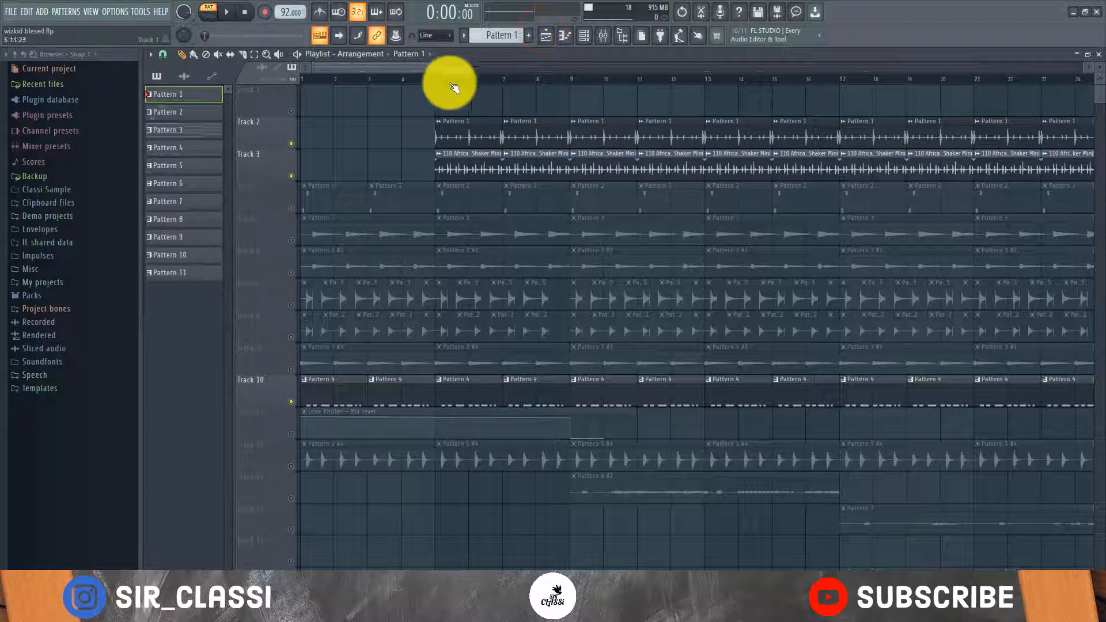
{"action": "left_click", "coordinate": [572, 77]}
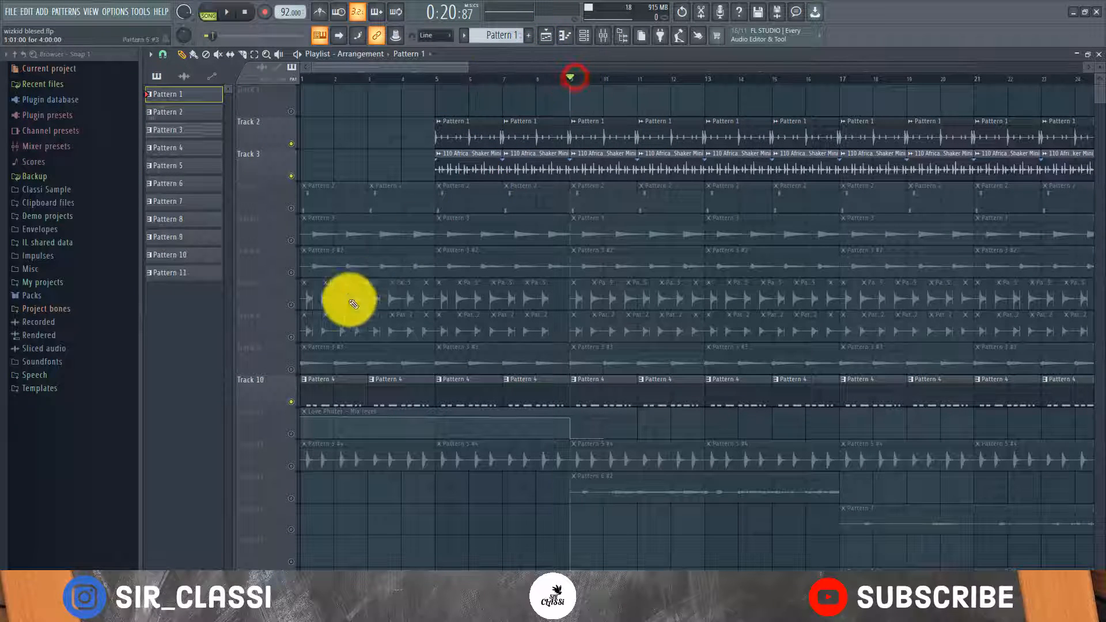
{"action": "left_click", "coordinate": [291, 403], "text": "ctrl"}
{"action": "key", "text": "space"}
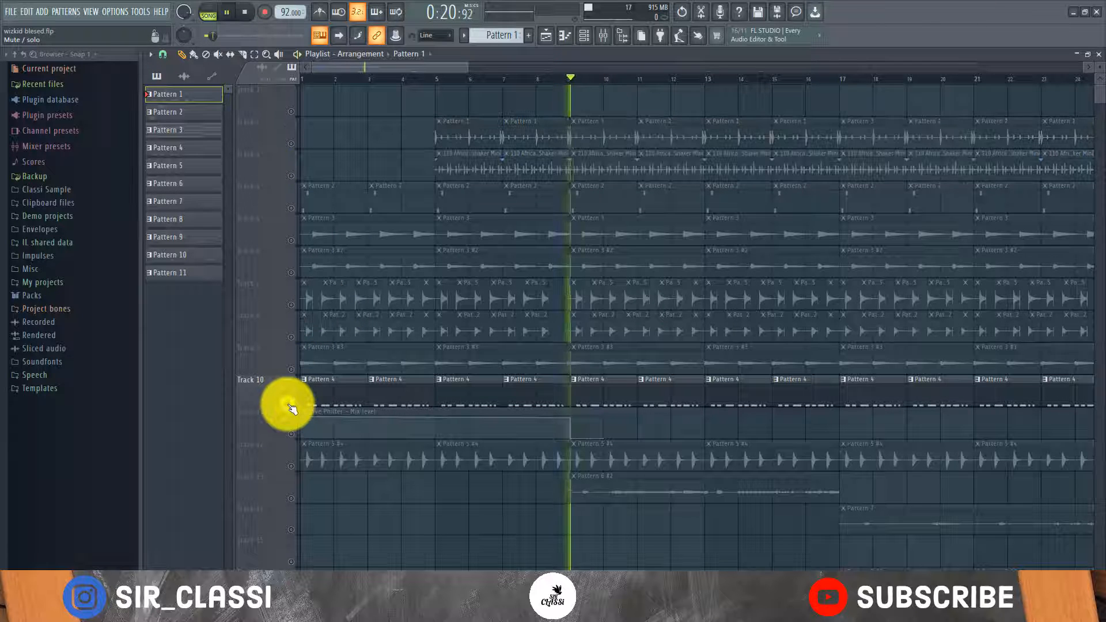
{"action": "left_click", "coordinate": [292, 145]}
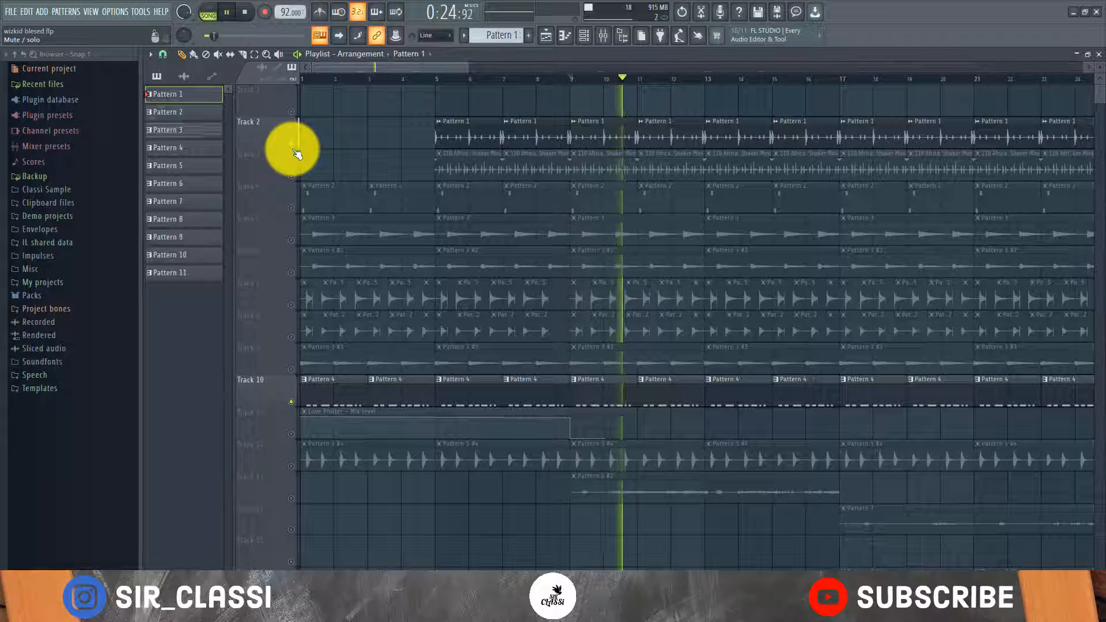
{"action": "left_click", "coordinate": [296, 151]}
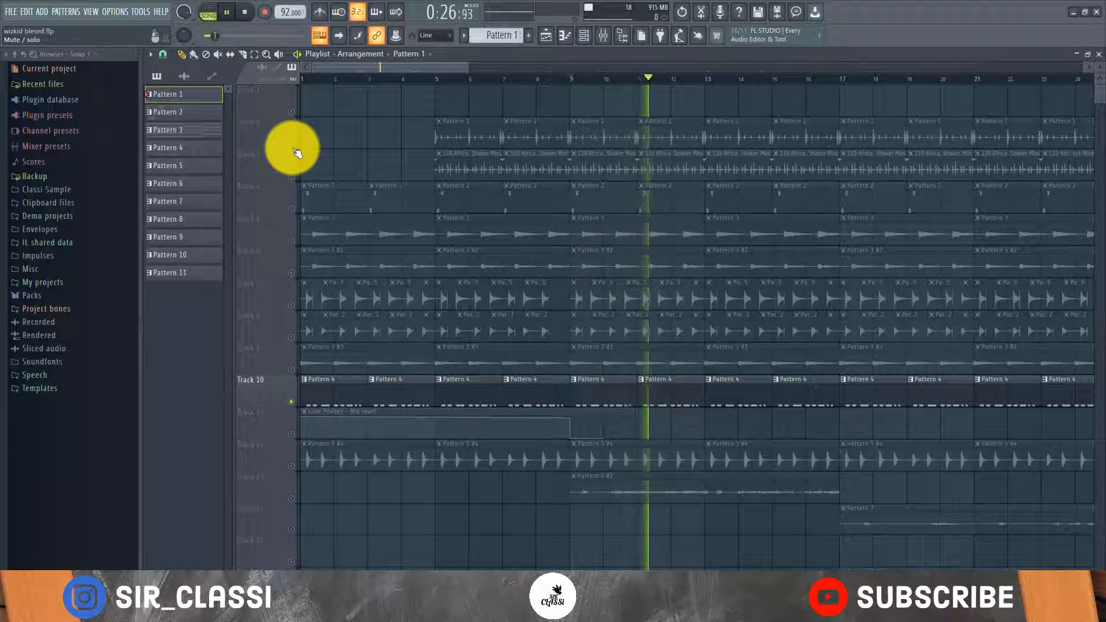
{"action": "left_click", "coordinate": [292, 146]}
{"action": "key", "text": "space"}
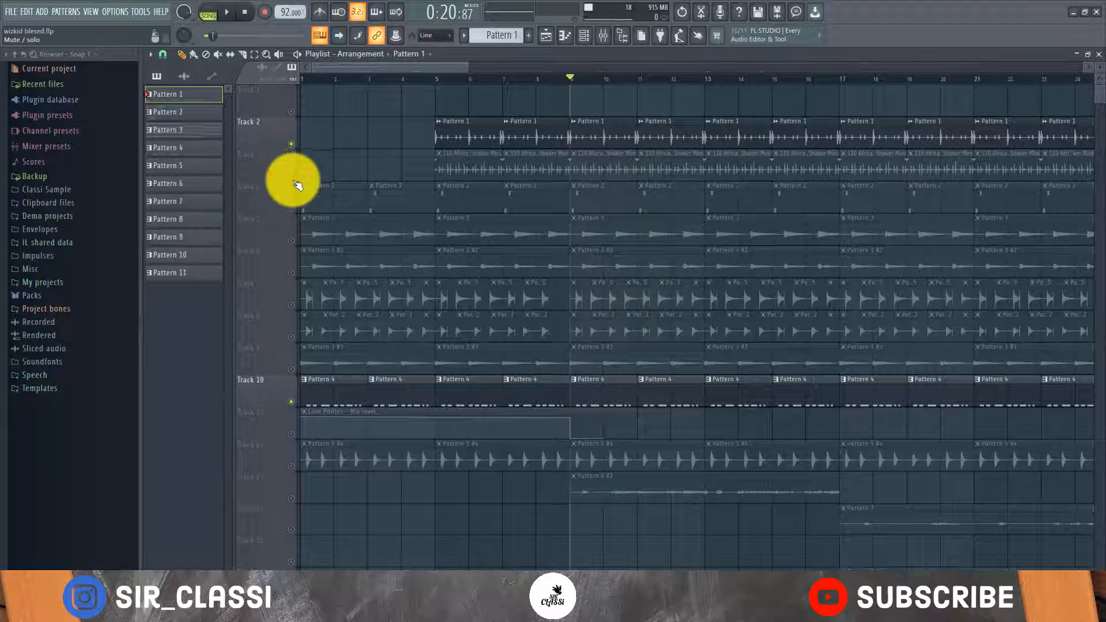
- Unmute Track 3, audition its 110 African Shaker Mini sample, and play it together with Tracks 2 and 10
{"action": "left_click", "coordinate": [292, 177]}
{"action": "double_click", "coordinate": [448, 170]}
{"action": "left_click", "coordinate": [345, 337]}
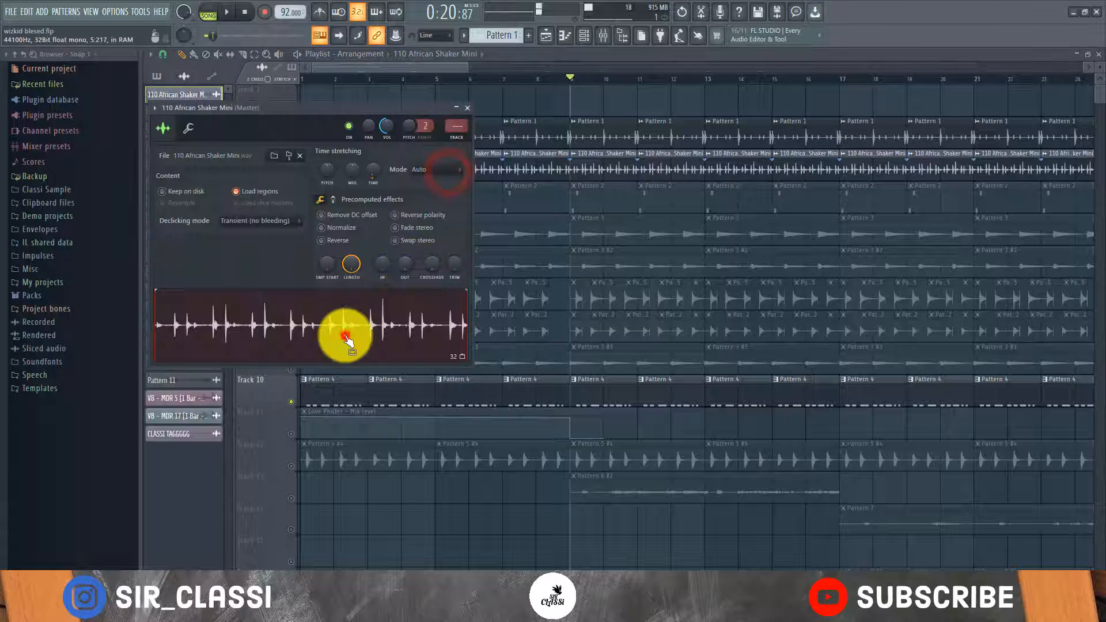
{"action": "key", "text": "space"}
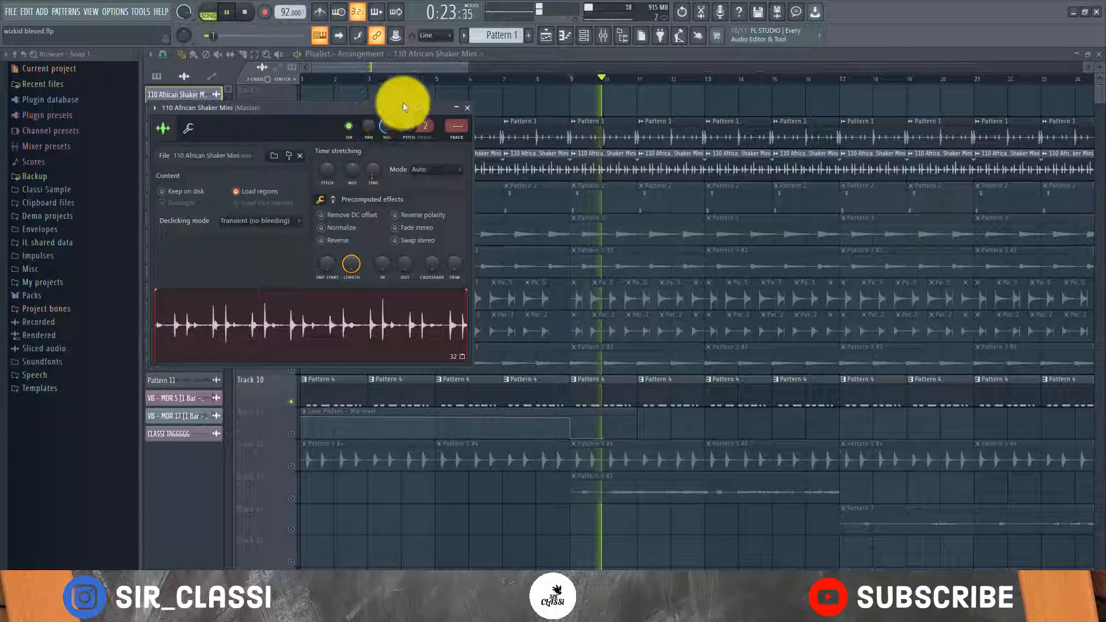
{"action": "left_click", "coordinate": [536, 161]}
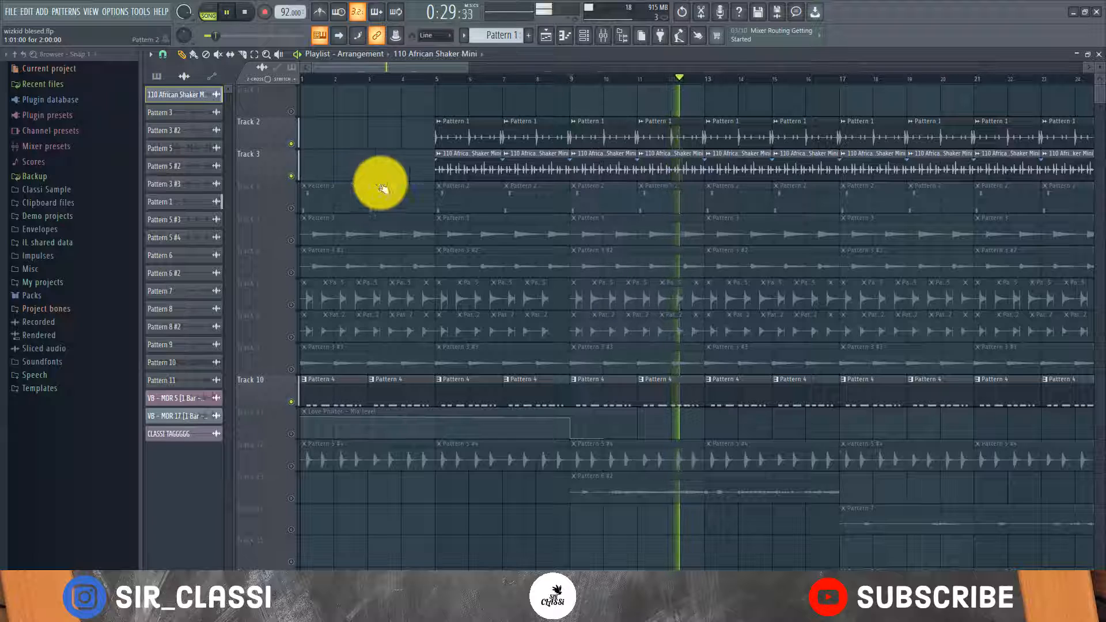
{"action": "key", "text": "space"}
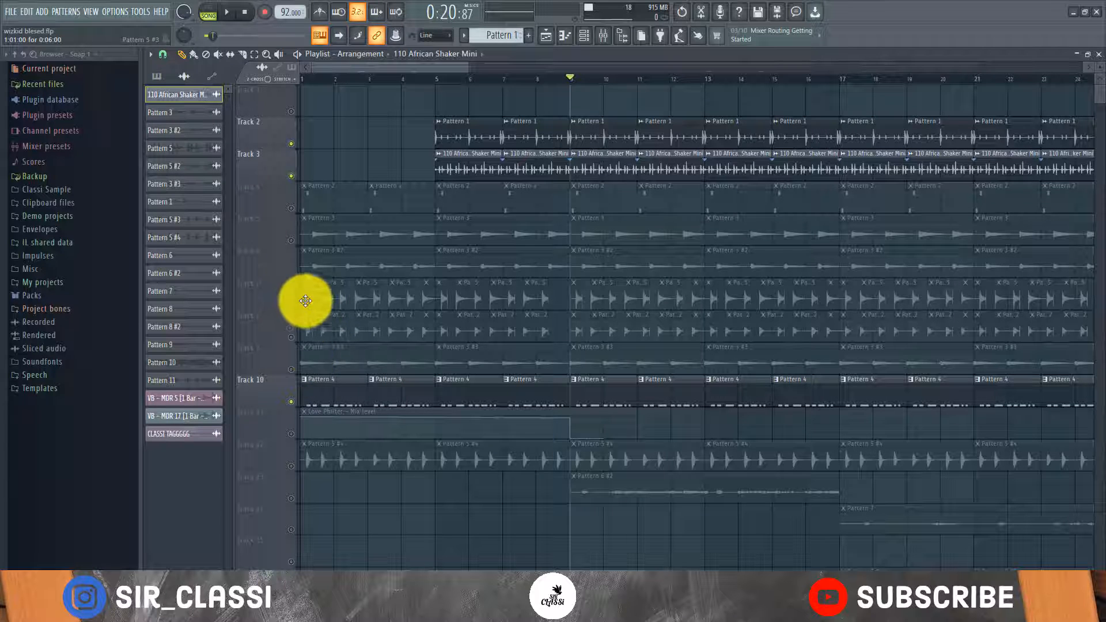
- Unmute Track 9, play it with Tracks 2, 3 and 10 from bar 9, and stop
{"action": "left_click", "coordinate": [291, 369]}
{"action": "key", "text": "space"}
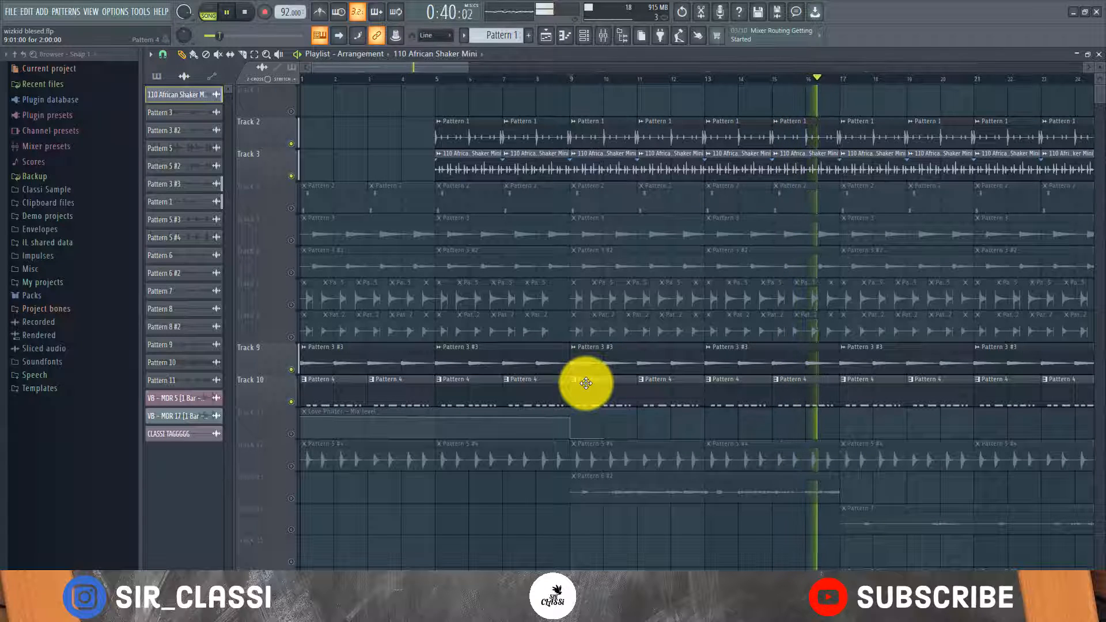
{"action": "key", "text": "space"}
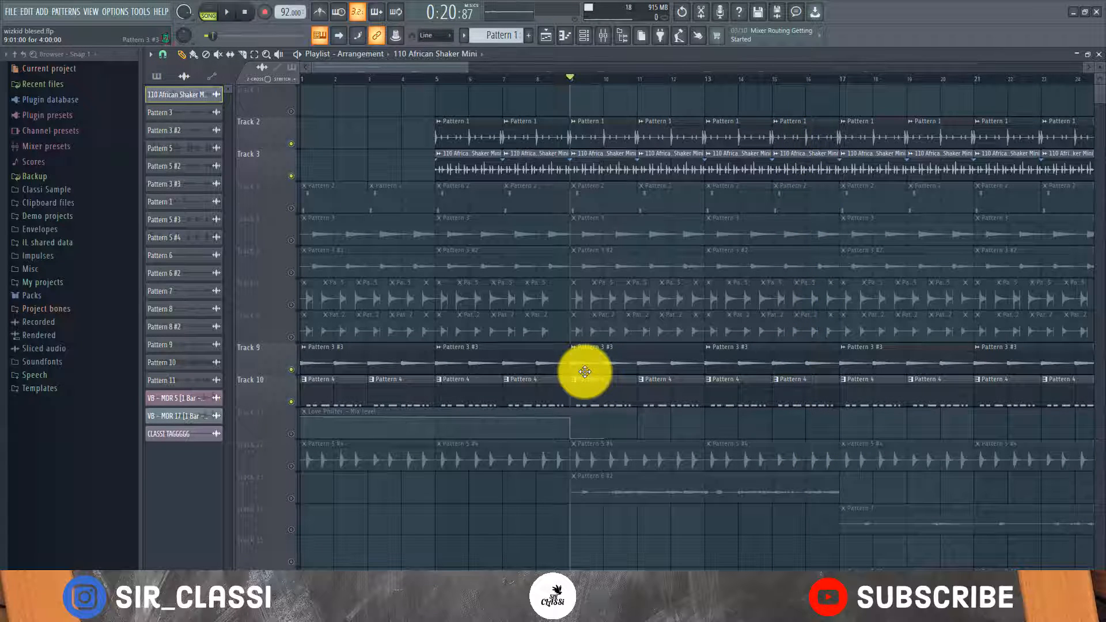
- Inspect the sample settings of the Pattern 3 #3 clip at bar 9 on Track 9 and return to the playlist
{"action": "double_click", "coordinate": [585, 372]}
{"action": "left_click_drag", "start_coordinate": [391, 220], "coordinate": [864, 214]}
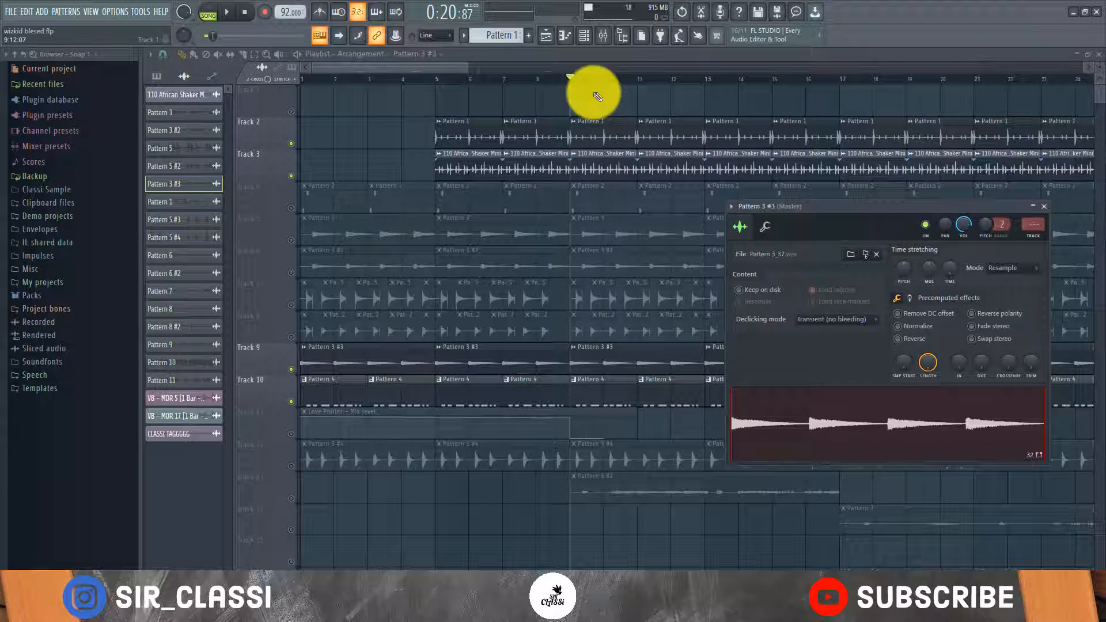
{"action": "left_click", "coordinate": [439, 64]}
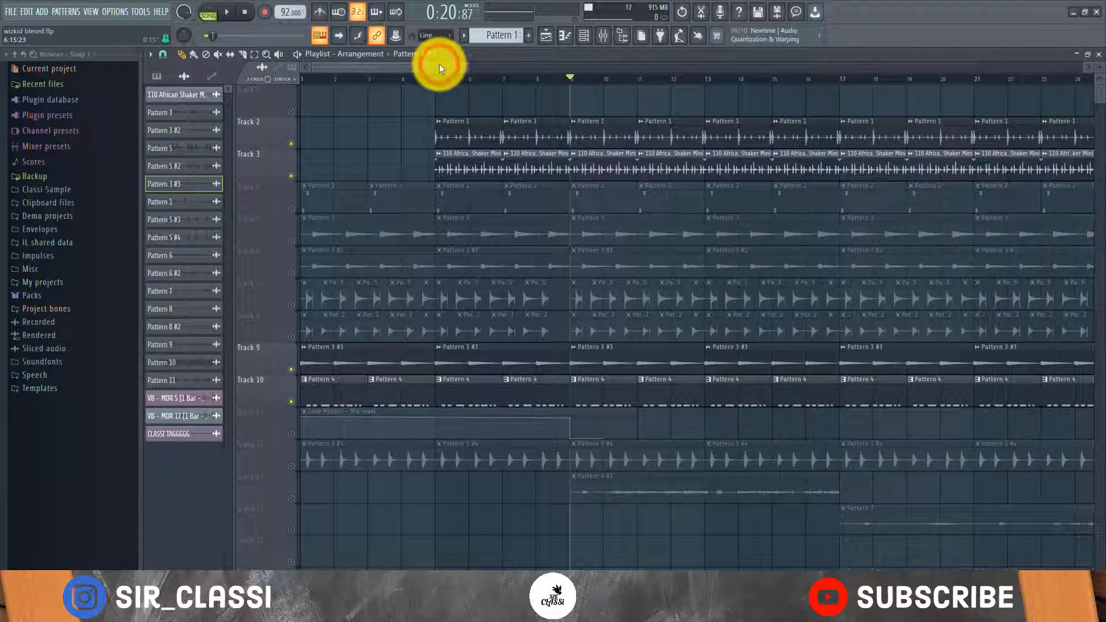
- Open Pattern 3's Purity chords in the piano roll, play them in pattern mode, and stop
{"action": "left_click_drag", "start_coordinate": [465, 65], "coordinate": [498, 66]}
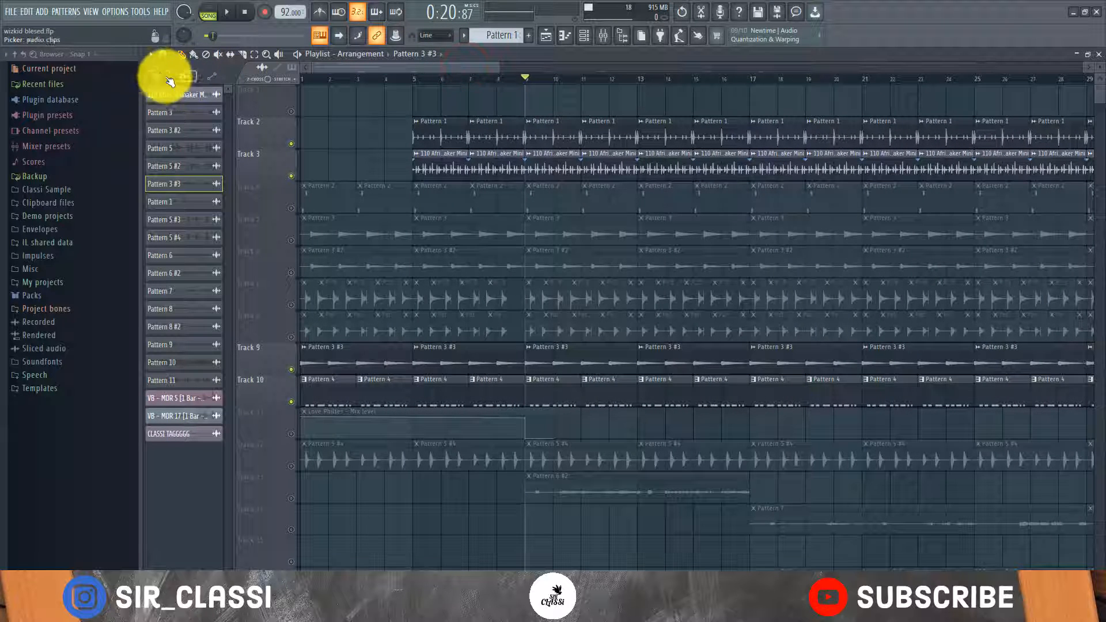
{"action": "left_click", "coordinate": [178, 136]}
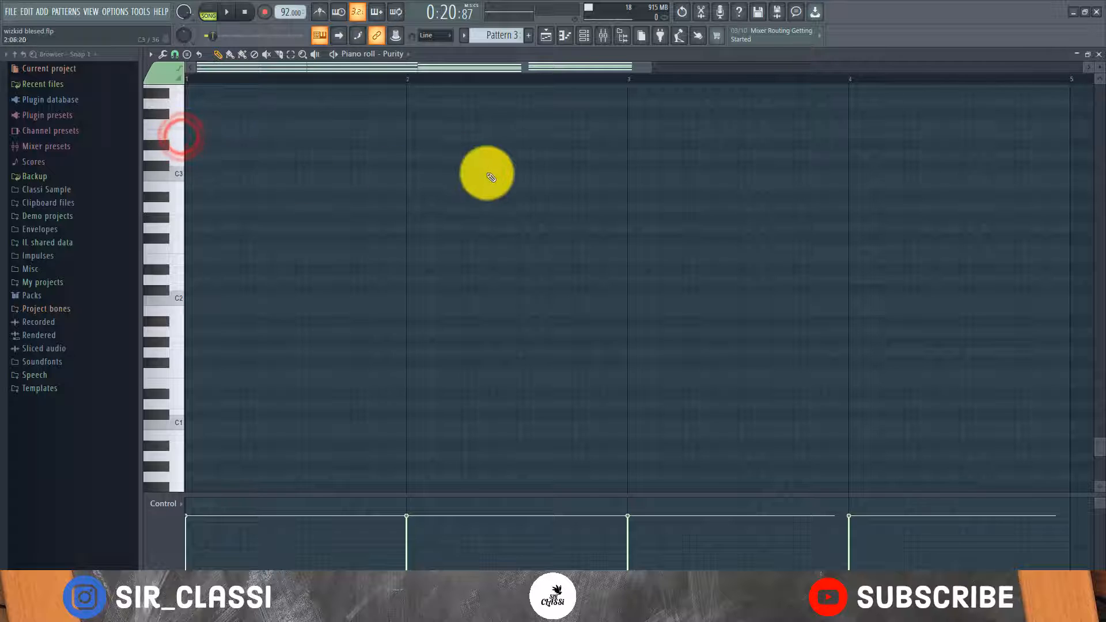
{"action": "scroll", "coordinate": [487, 173], "scroll_direction": "up", "scroll_amount": 9}
{"action": "scroll", "coordinate": [451, 80], "scroll_direction": "down", "scroll_amount": 2}
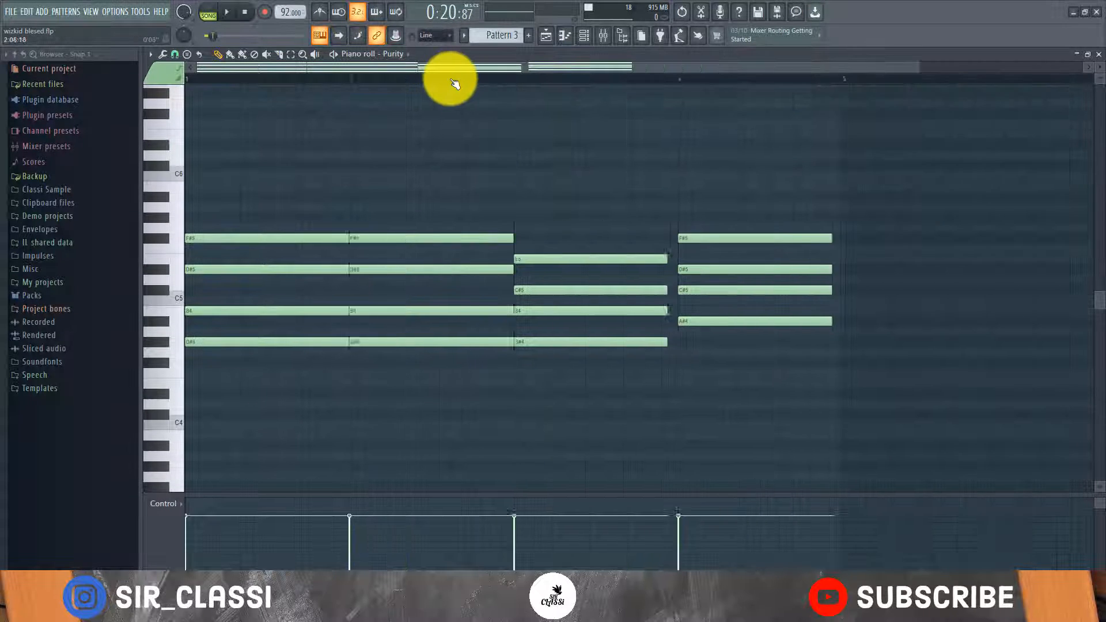
{"action": "left_click", "coordinate": [219, 12]}
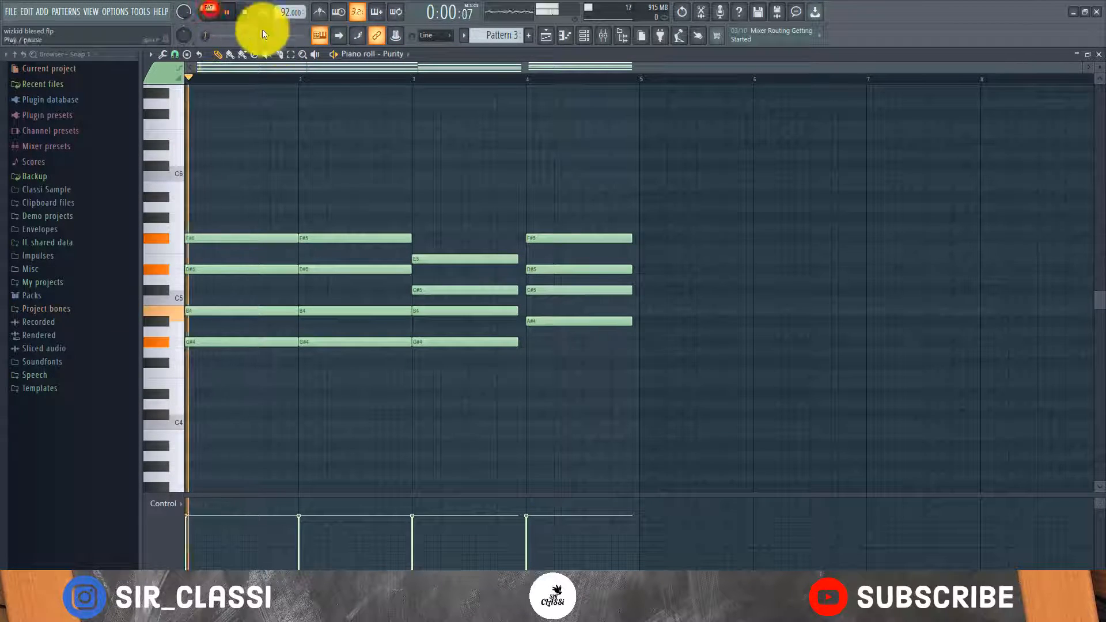
{"action": "left_click", "coordinate": [583, 35]}
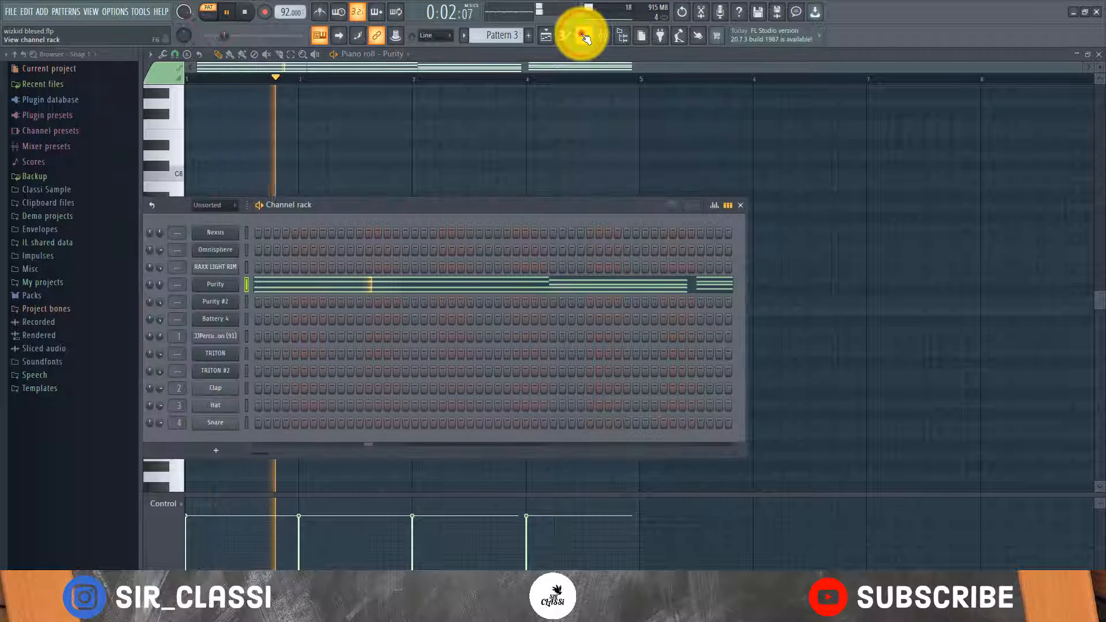
{"action": "left_click", "coordinate": [584, 36]}
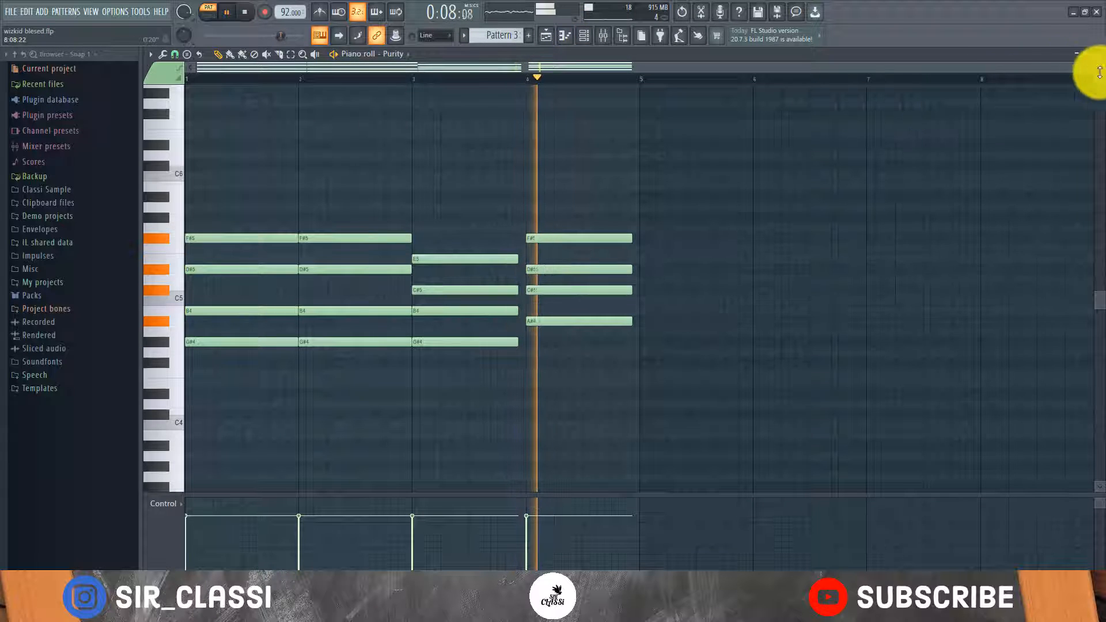
{"action": "left_click_drag", "start_coordinate": [1100, 68], "coordinate": [38, 53]}
{"action": "key", "text": "space"}
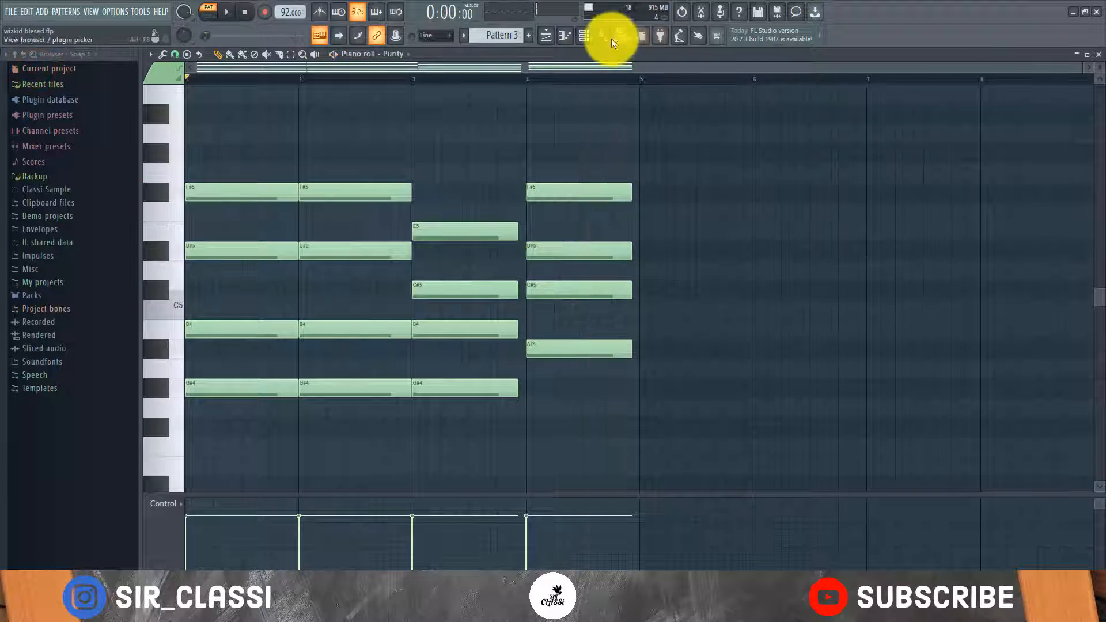
- Open the Purity channel's plugin interface from the channel rack to show the Pretty Suitcase piano preset
{"action": "left_click", "coordinate": [578, 37]}
{"action": "left_click", "coordinate": [210, 288]}
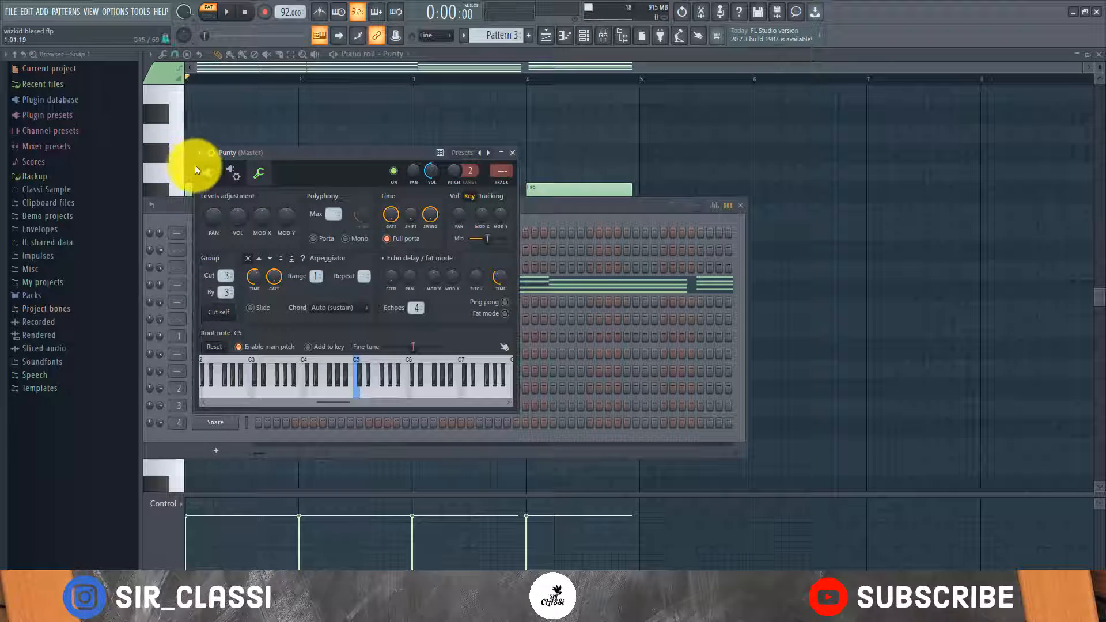
{"action": "left_click", "coordinate": [217, 176]}
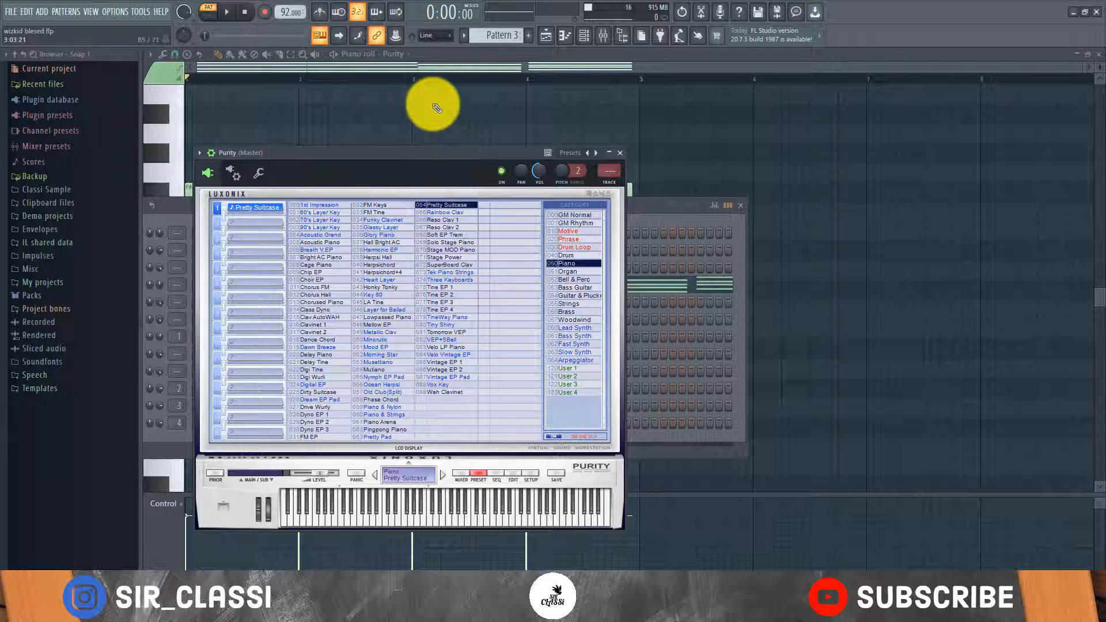
- Dismiss the Purity interface, play Pattern 3's chords in the piano roll, stop, and return to the playlist
{"action": "left_click", "coordinate": [403, 65]}
{"action": "key", "text": "space"}
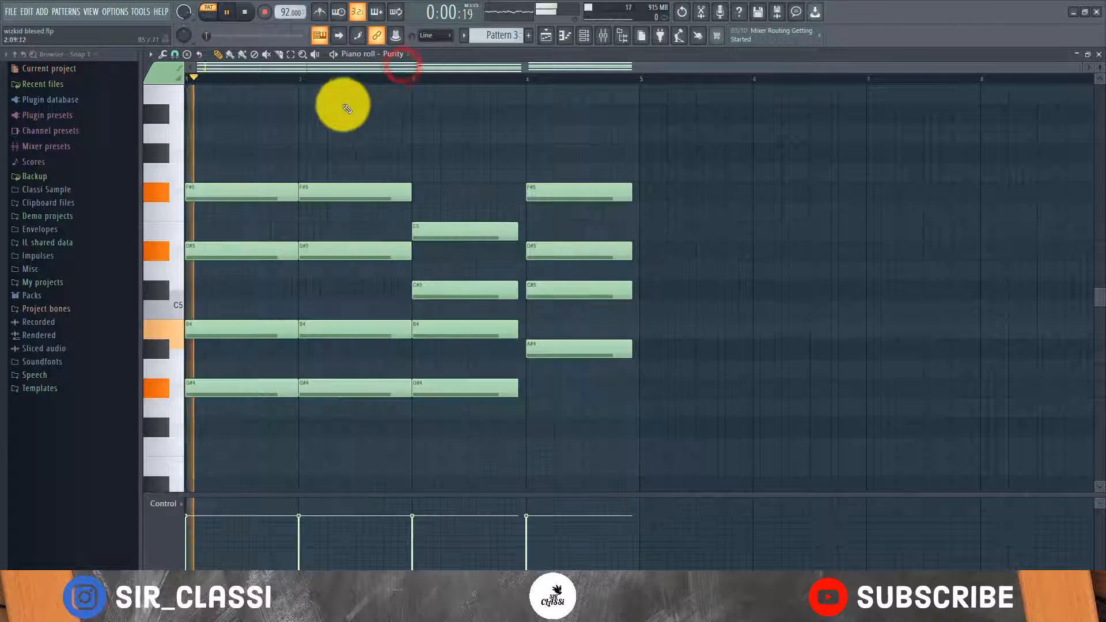
{"action": "key", "text": "space"}
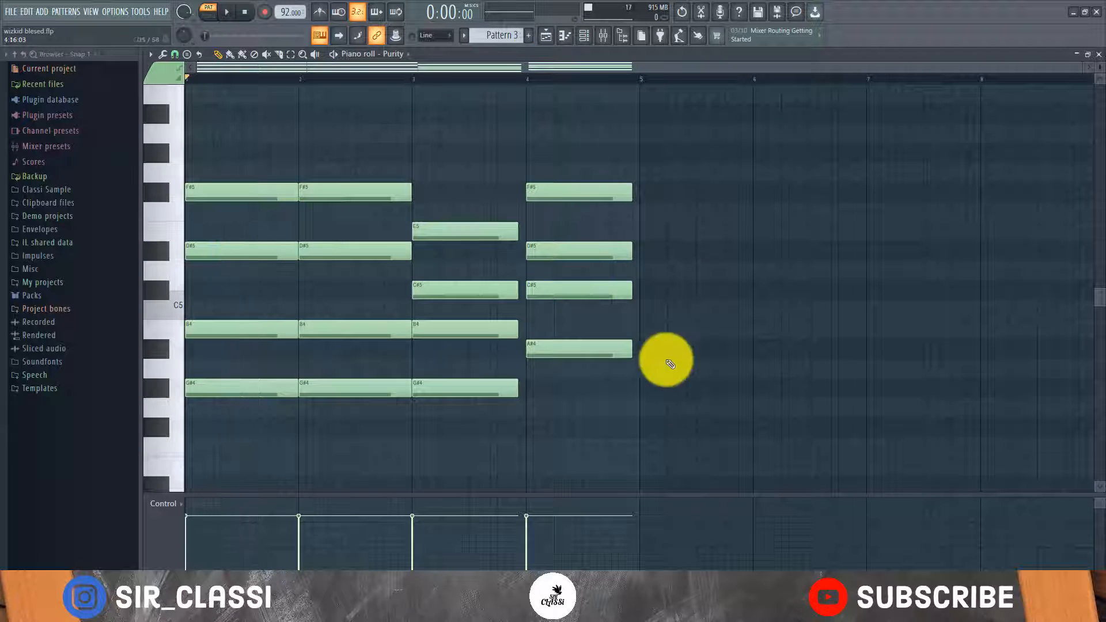
{"action": "left_click", "coordinate": [556, 42]}
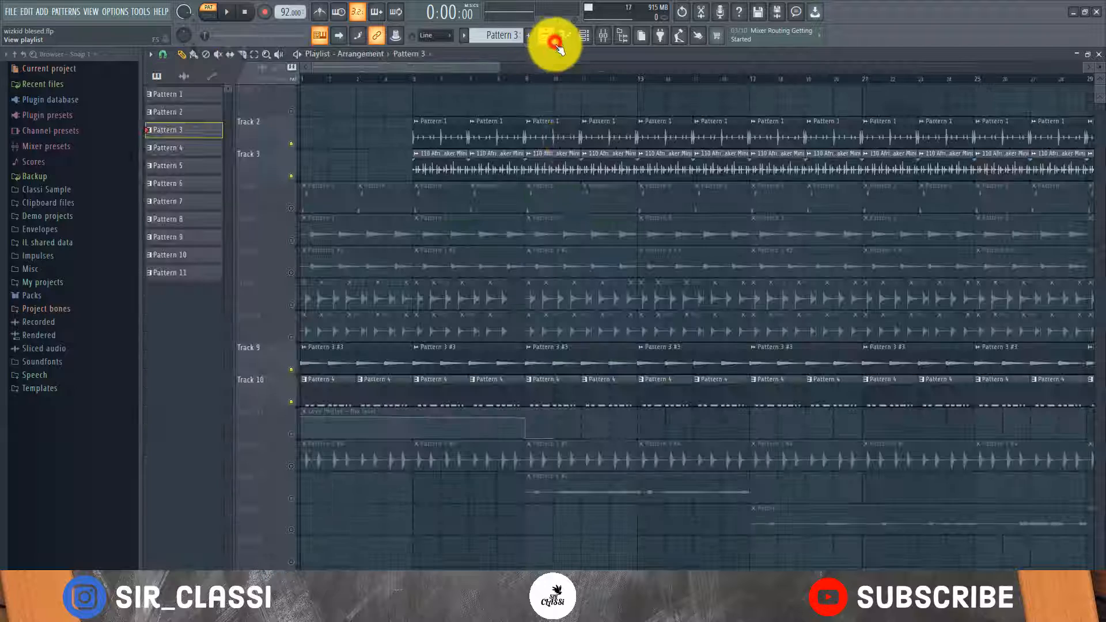
- Unmute Tracks 5 and 6 while playing the arrangement from bar 9, leaving Track 8 muted, and stop playback
{"action": "left_click", "coordinate": [529, 83]}
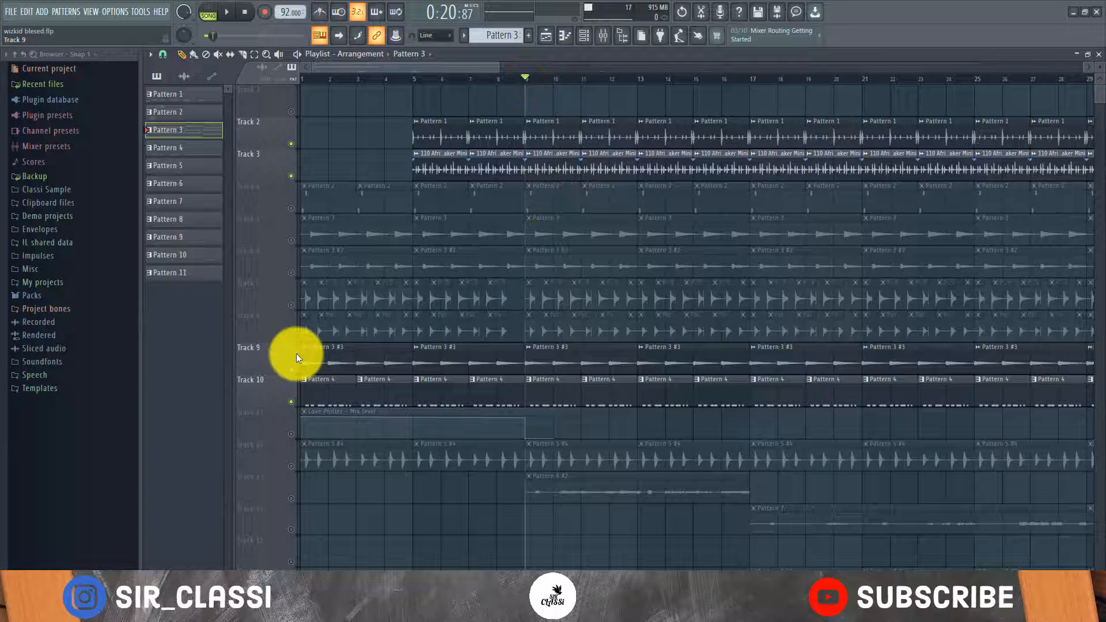
{"action": "left_click", "coordinate": [291, 337]}
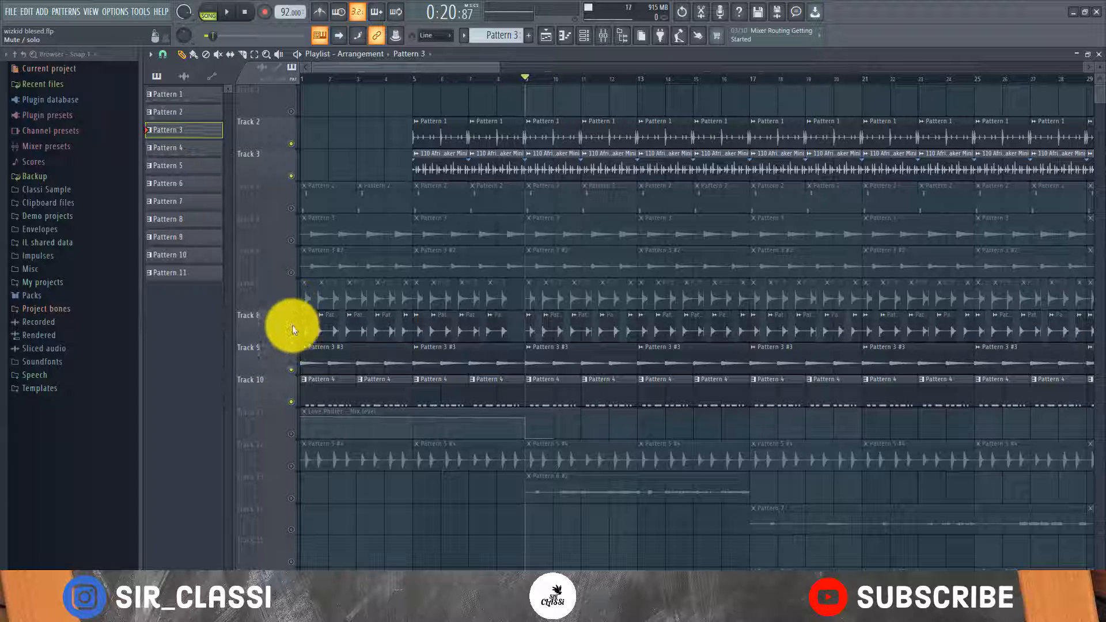
{"action": "left_click", "coordinate": [295, 335]}
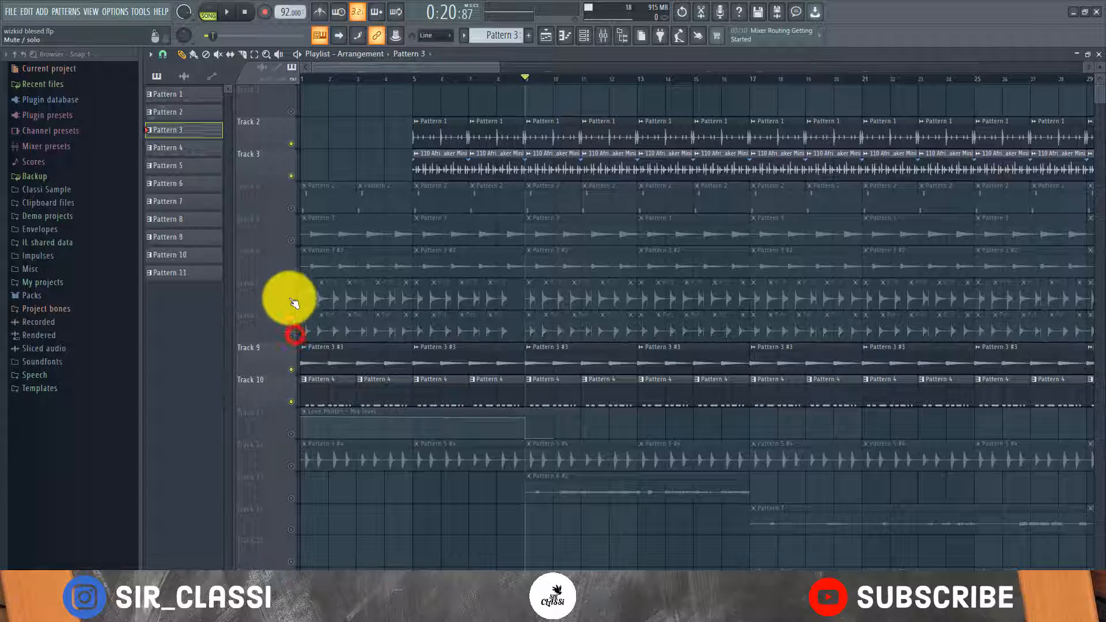
{"action": "left_click", "coordinate": [295, 241]}
{"action": "key", "text": "space"}
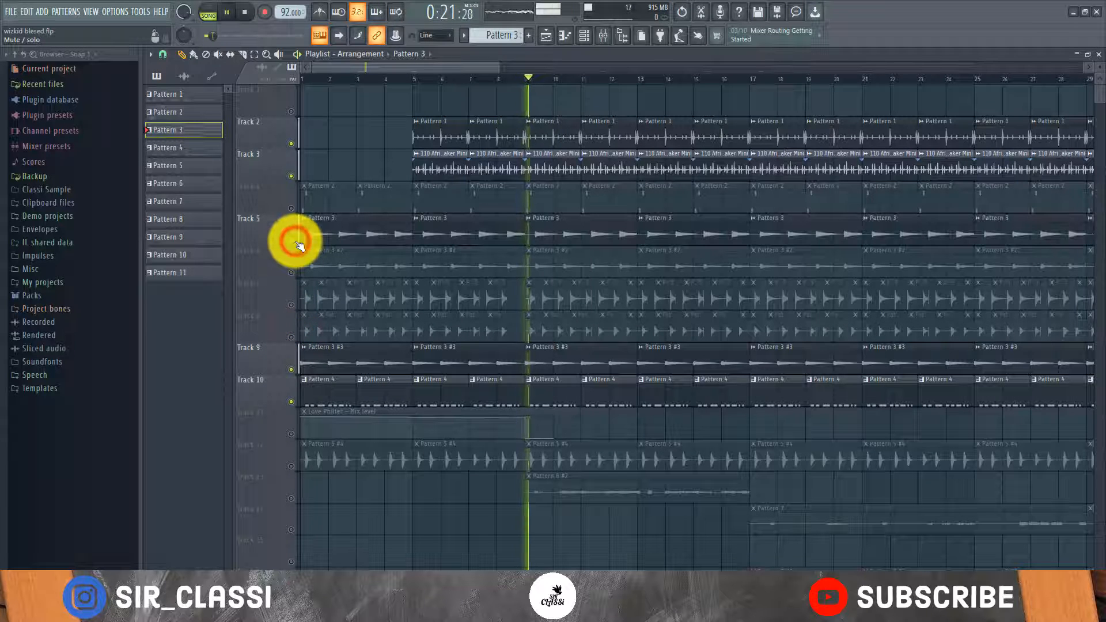
{"action": "left_click", "coordinate": [291, 273]}
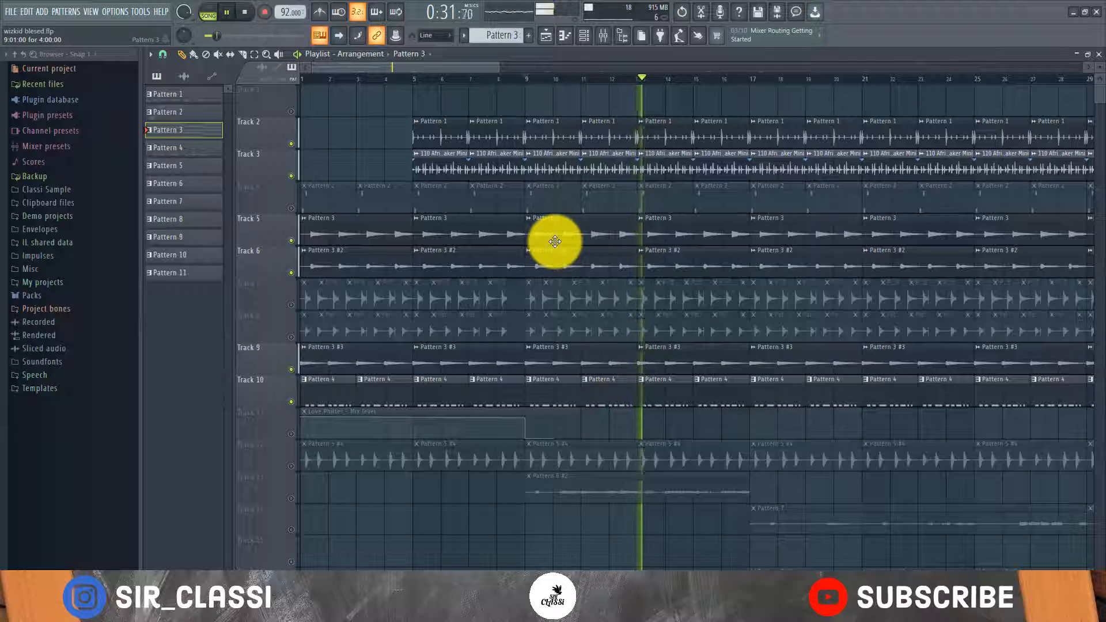
{"action": "key", "text": "space"}
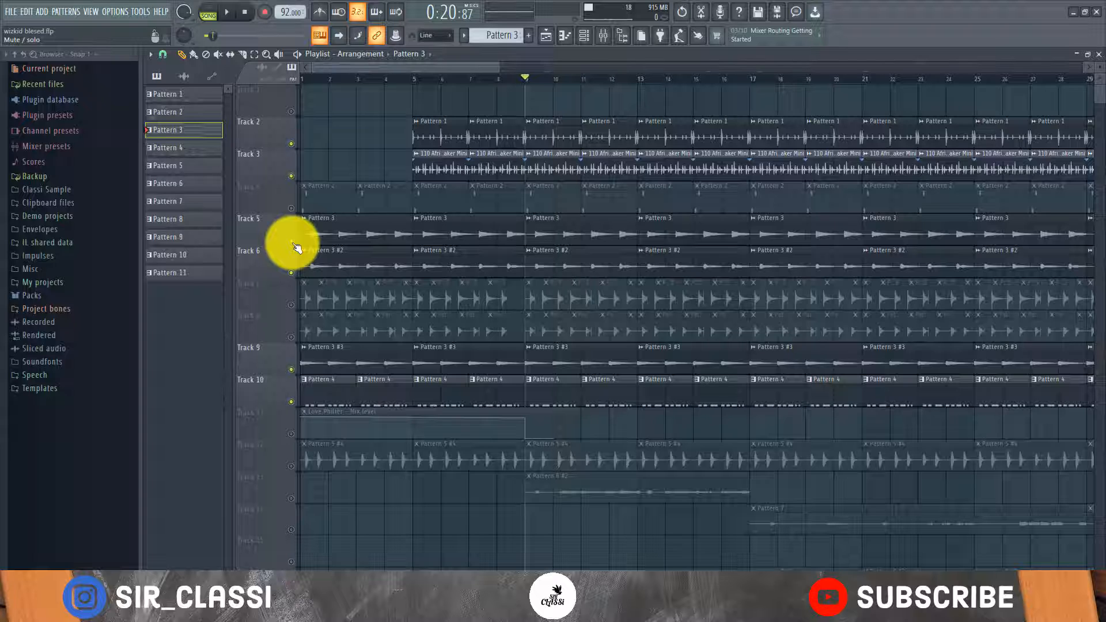
- Inspect the sample settings of the Pattern 3 clip on Track 5 and the Pattern 3 #2 clip on Track 6
{"action": "double_click", "coordinate": [511, 234]}
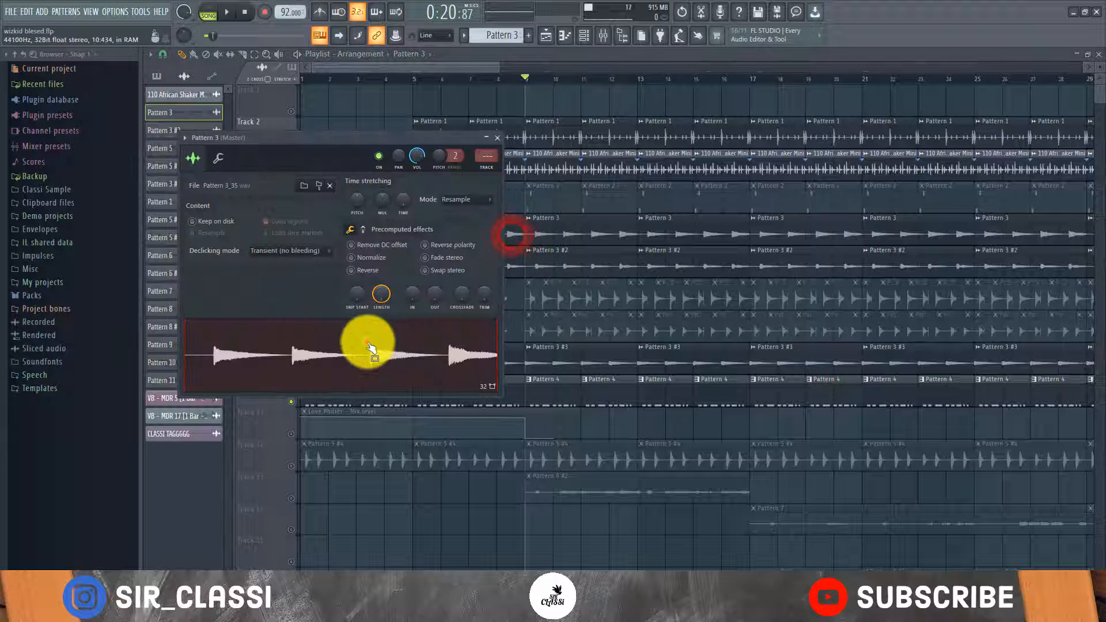
{"action": "left_click", "coordinate": [367, 342]}
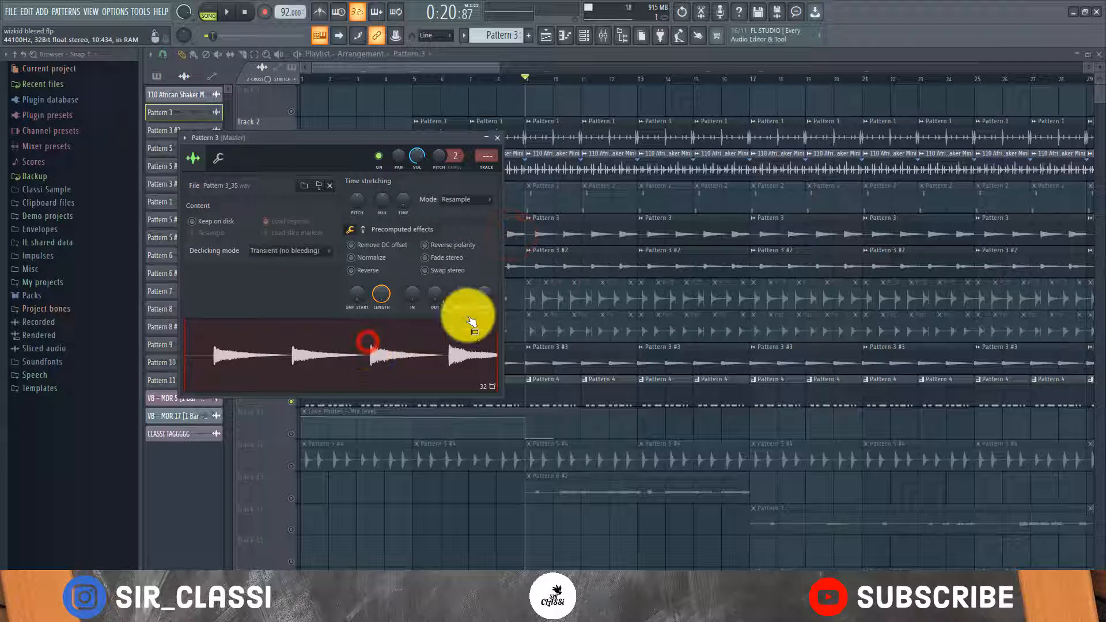
{"action": "double_click", "coordinate": [552, 267]}
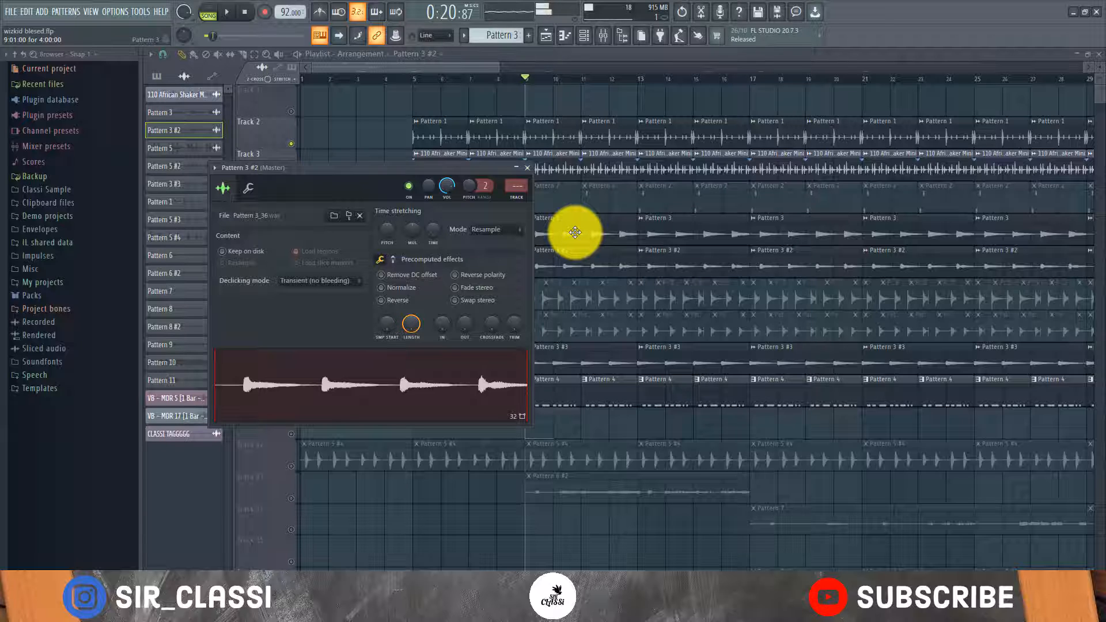
{"action": "left_click", "coordinate": [575, 232]}
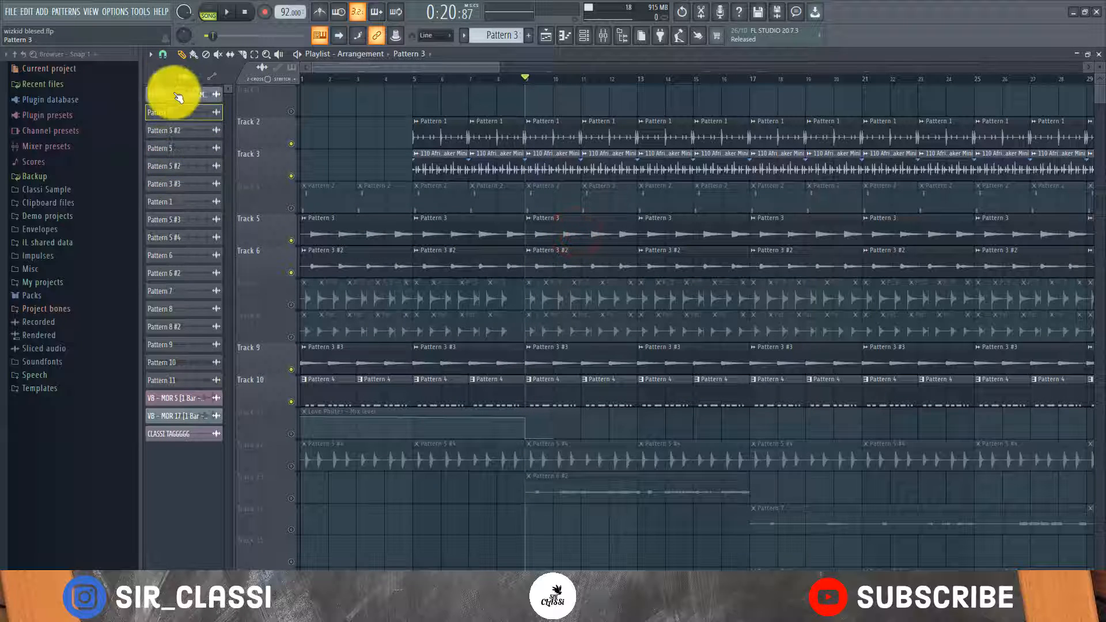
- Select Pattern 5, view its Omnisphere and TRITON notes in the channel rack, and return to the playlist at bar 9
{"action": "left_click", "coordinate": [156, 75]}
{"action": "left_click", "coordinate": [179, 151]}
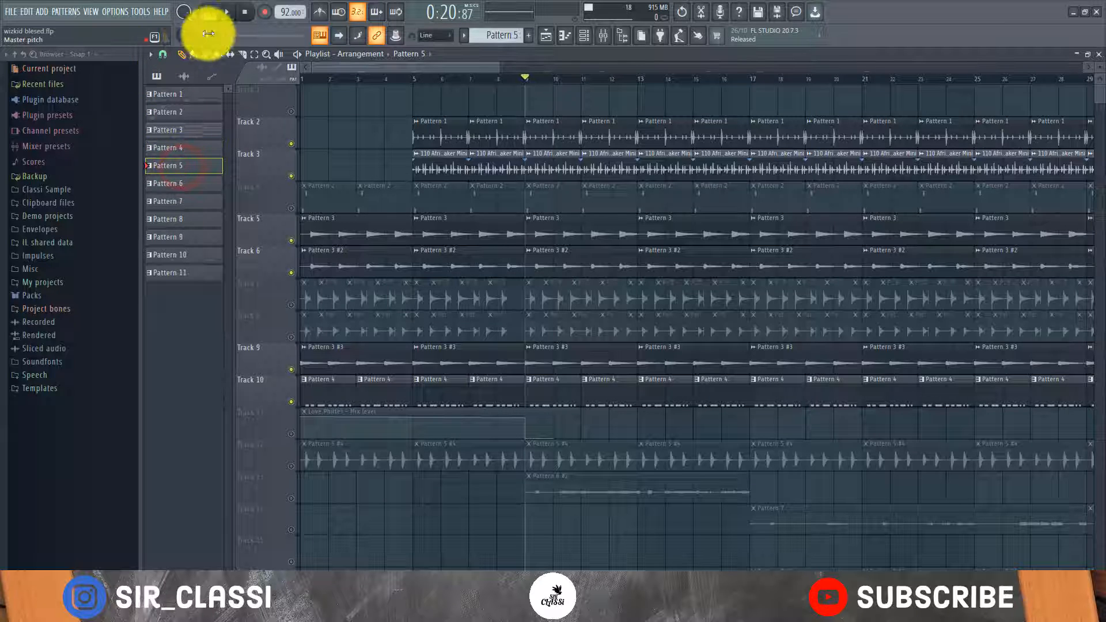
{"action": "left_click", "coordinate": [584, 35]}
{"action": "key", "text": "space"}
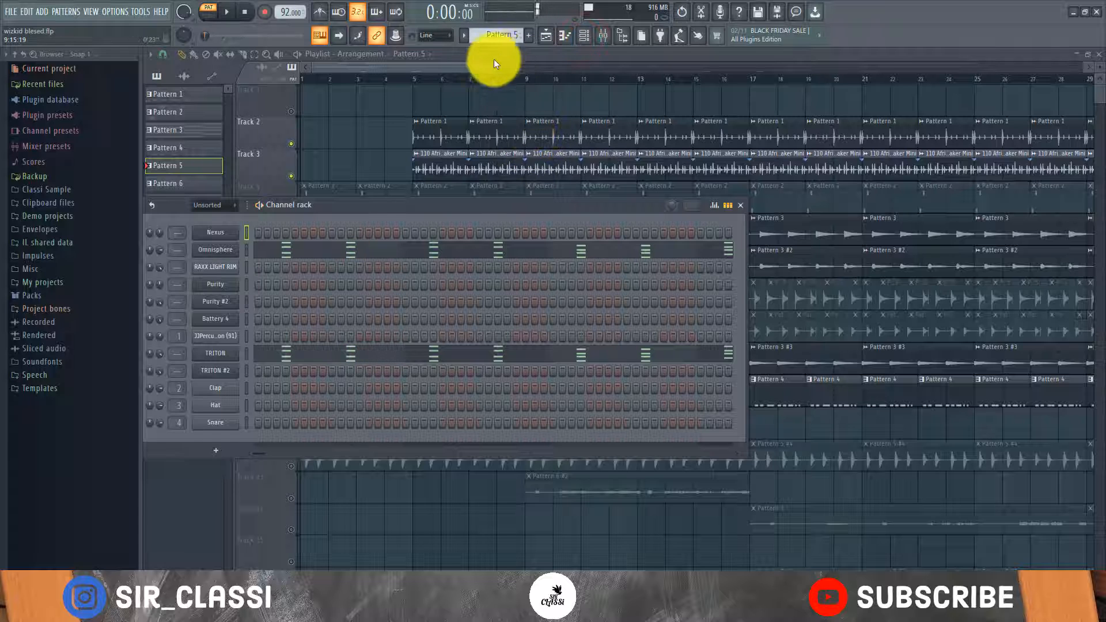
{"action": "left_click", "coordinate": [488, 64]}
{"action": "left_click", "coordinate": [527, 80]}
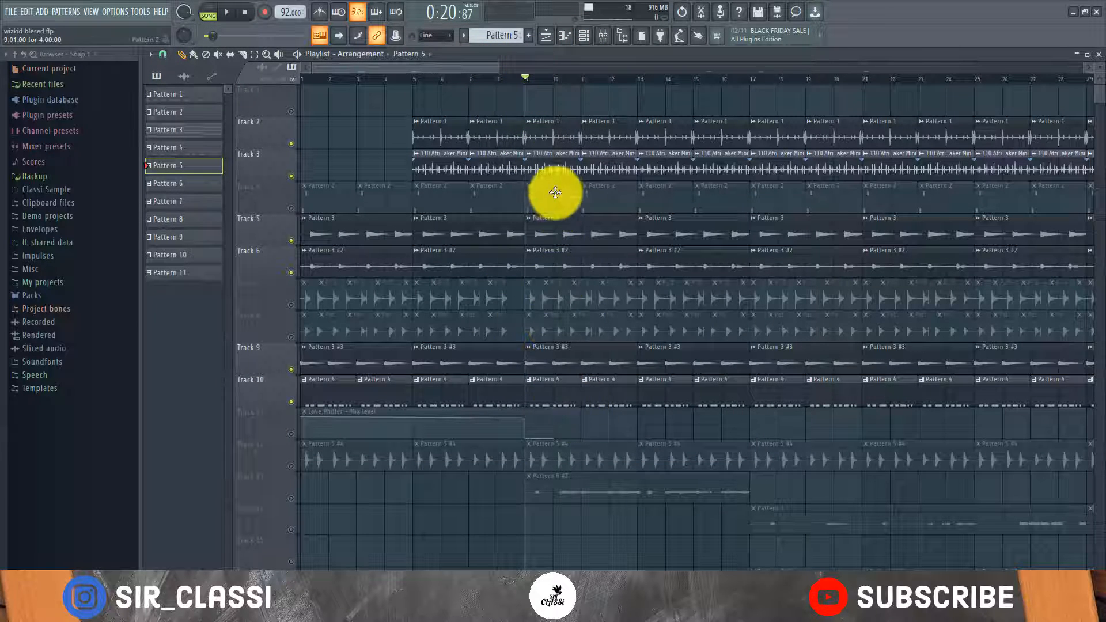
- Shift all of Pattern 3's Purity chords half a bar later and shorten them to about a quarter bar or less
{"action": "double_click", "coordinate": [196, 130]}
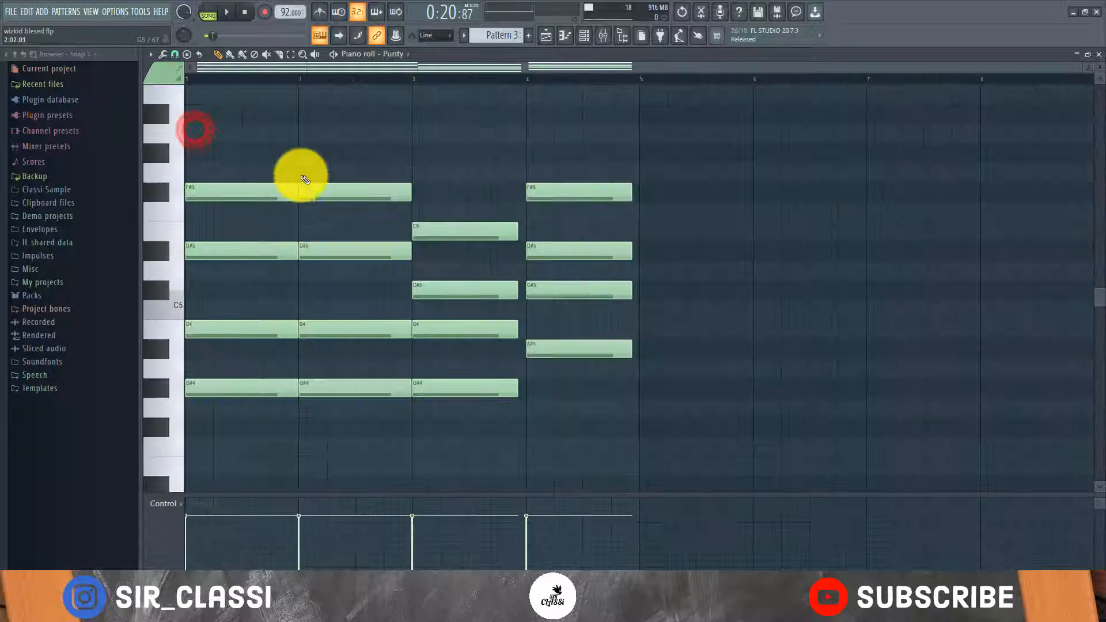
{"action": "left_click_drag", "start_coordinate": [233, 160], "coordinate": [742, 474]}
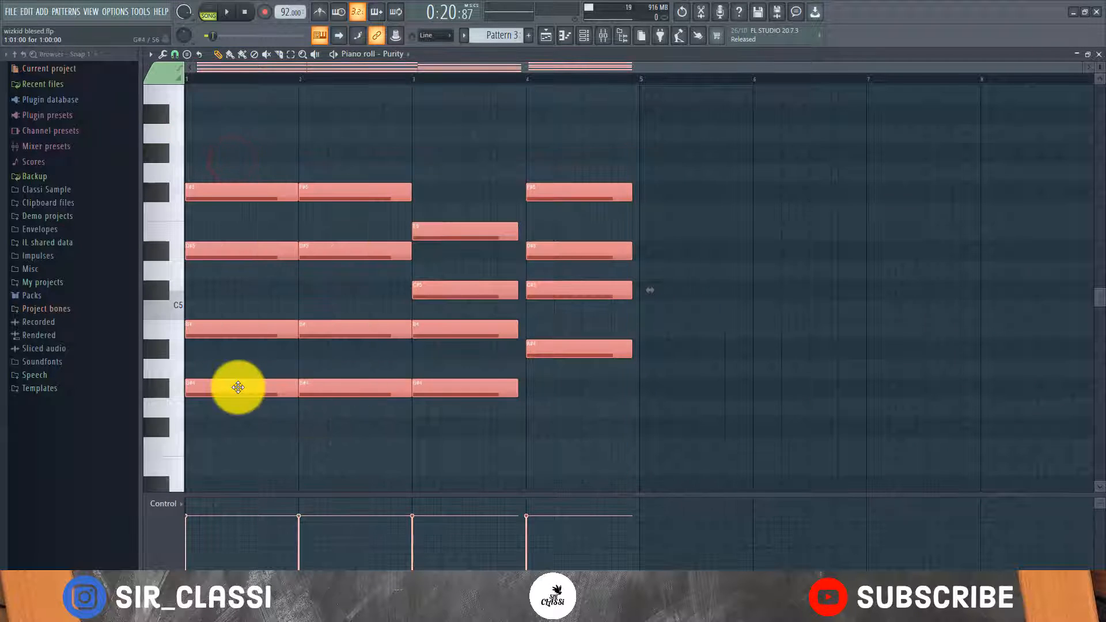
{"action": "left_click_drag", "start_coordinate": [236, 386], "coordinate": [295, 388]}
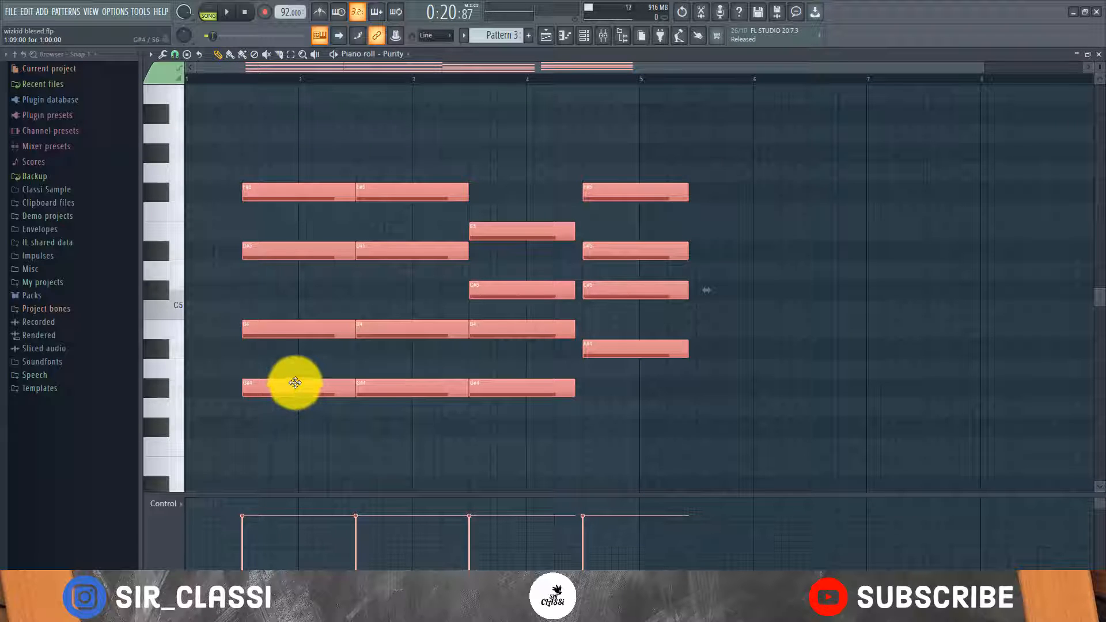
{"action": "left_click_drag", "start_coordinate": [355, 385], "coordinate": [276, 387]}
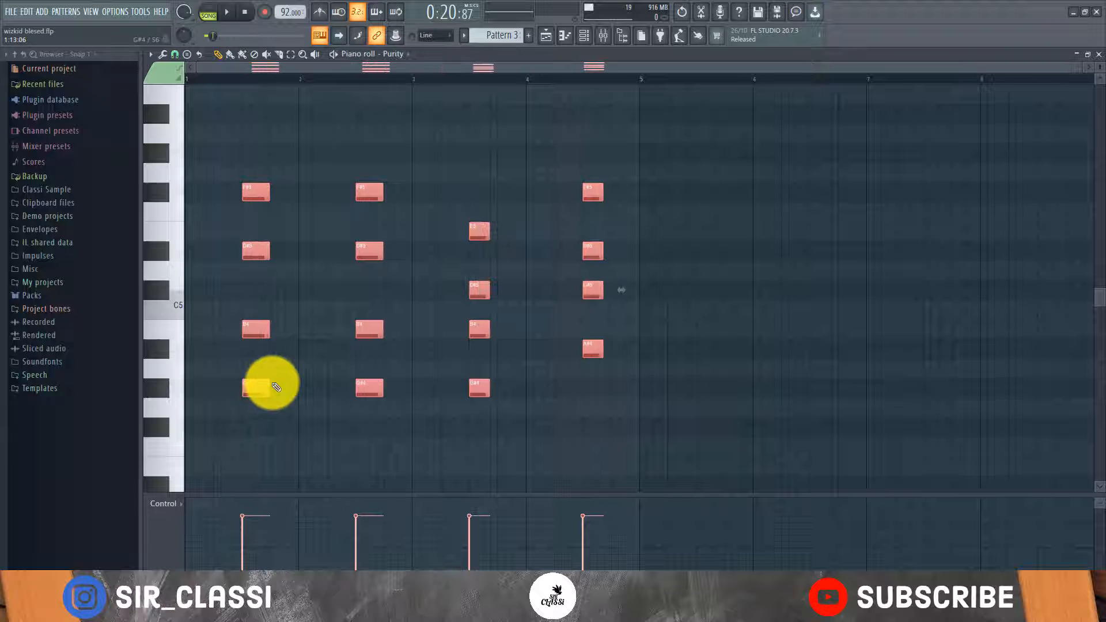
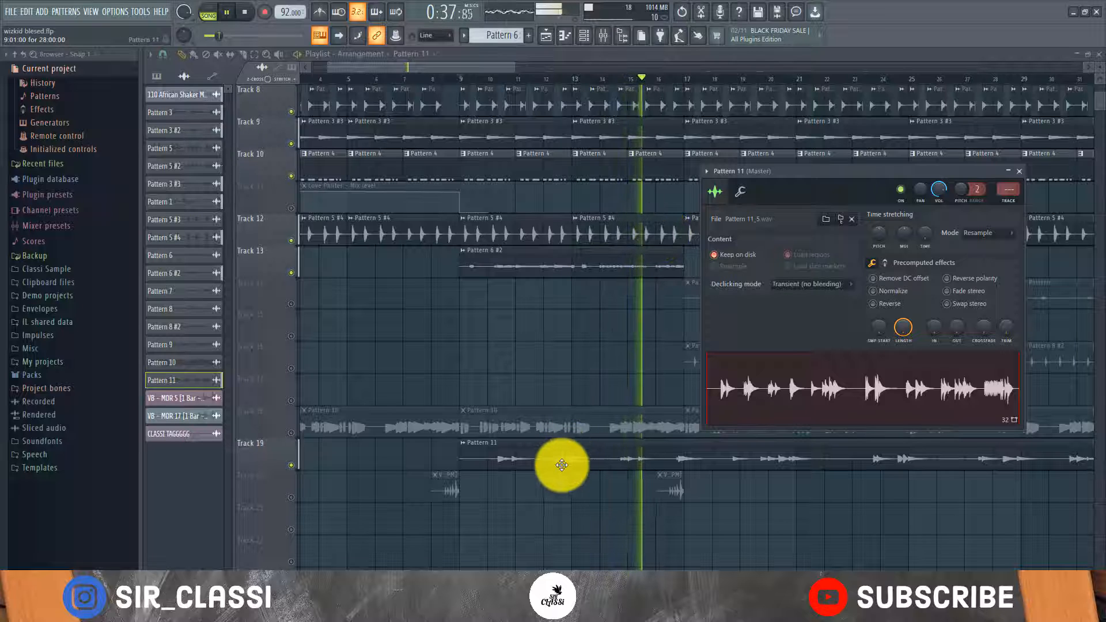
- Stop the song, open Pattern 9's Nexus melody in the piano roll, play it in pattern mode, and return to the playlist
{"action": "key", "text": "space"}
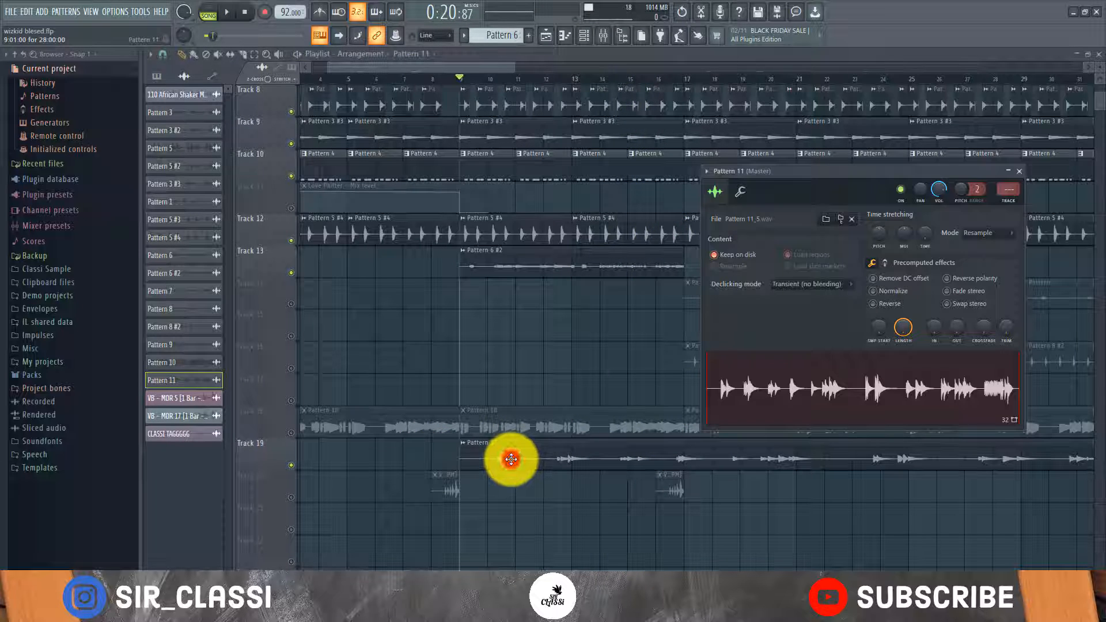
{"action": "left_click", "coordinate": [157, 80]}
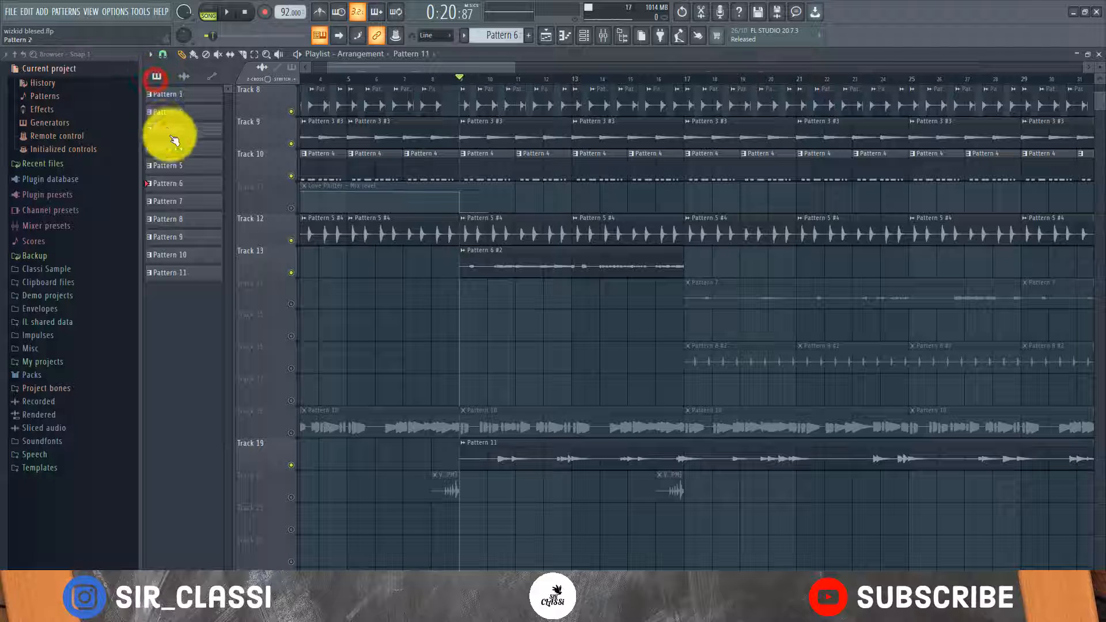
{"action": "double_click", "coordinate": [181, 237]}
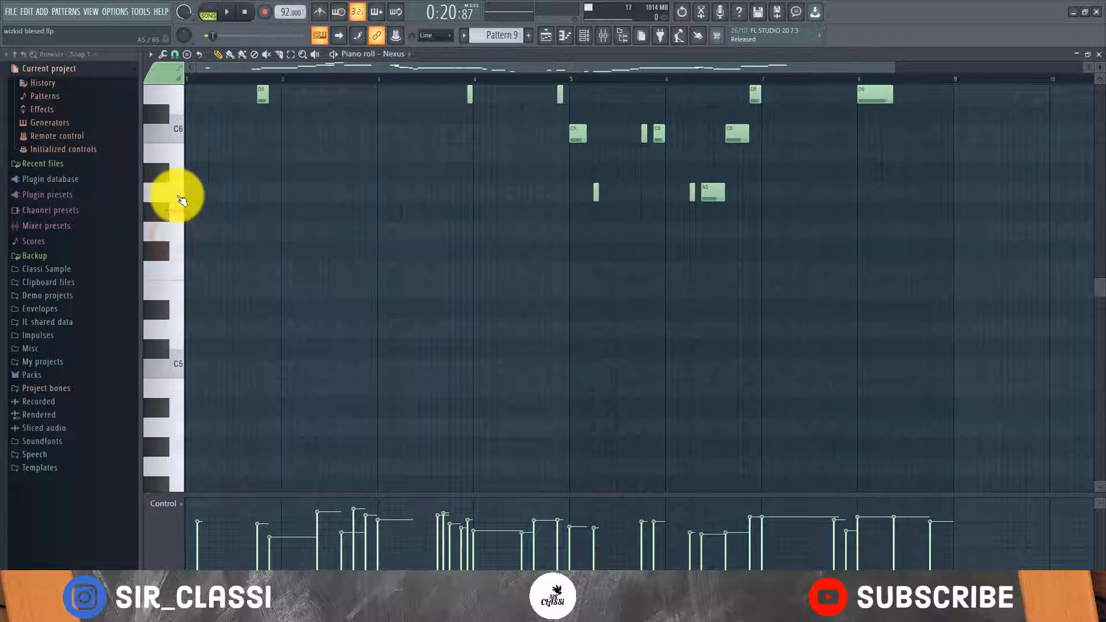
{"action": "scroll", "coordinate": [183, 225], "scroll_direction": "up", "scroll_amount": 5}
{"action": "left_click", "coordinate": [203, 13]}
{"action": "key", "text": "space"}
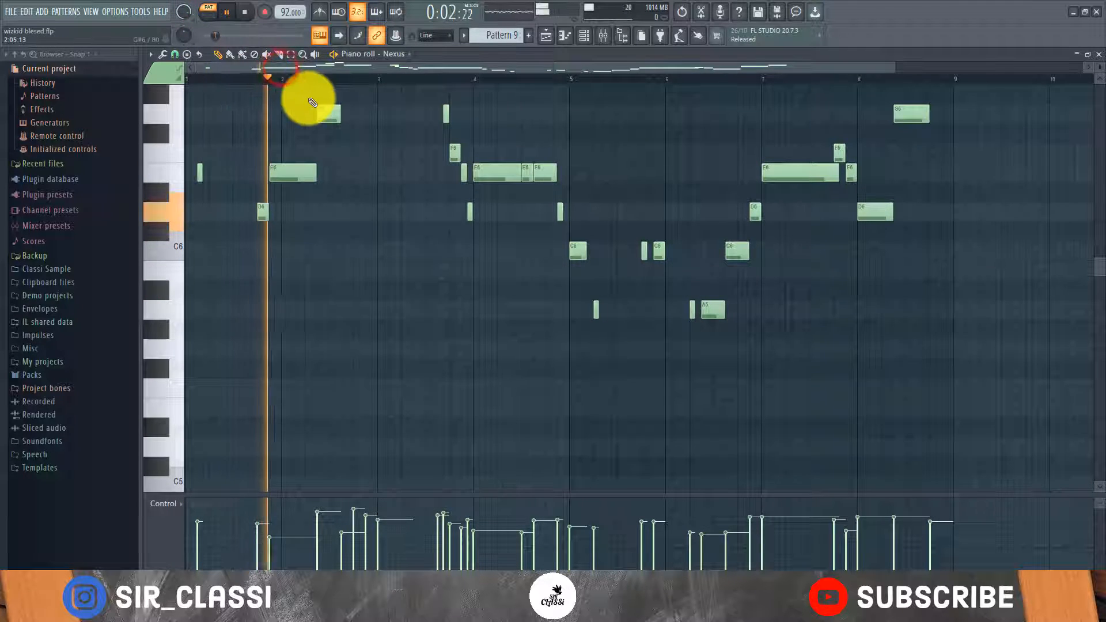
{"action": "scroll", "coordinate": [342, 105], "scroll_direction": "up", "scroll_amount": 3}
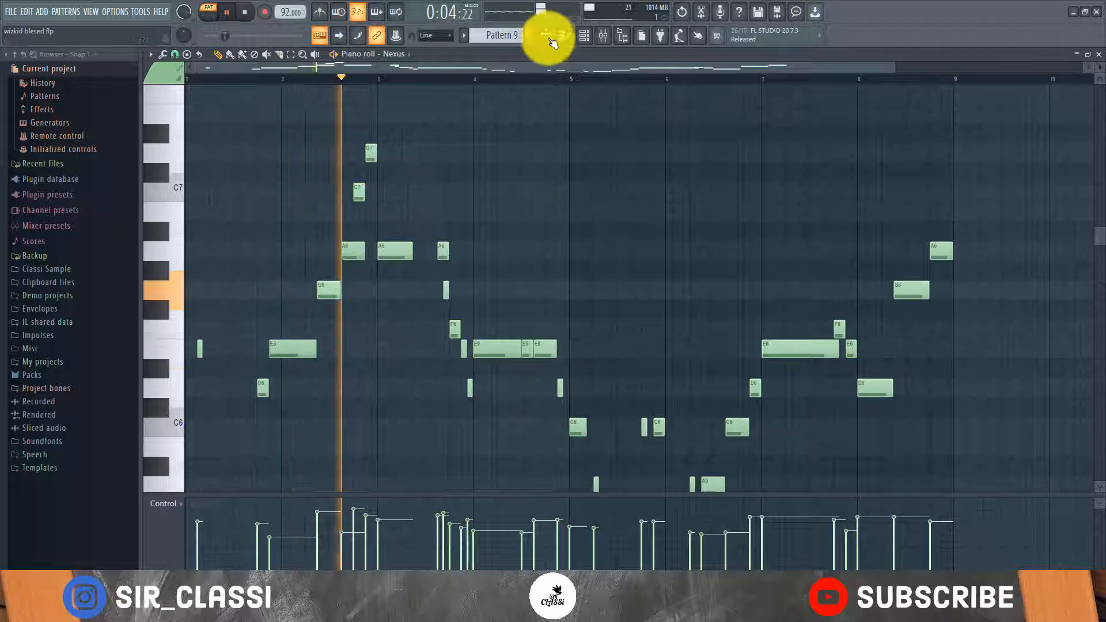
{"action": "left_click", "coordinate": [546, 36]}
{"action": "key", "text": "space"}
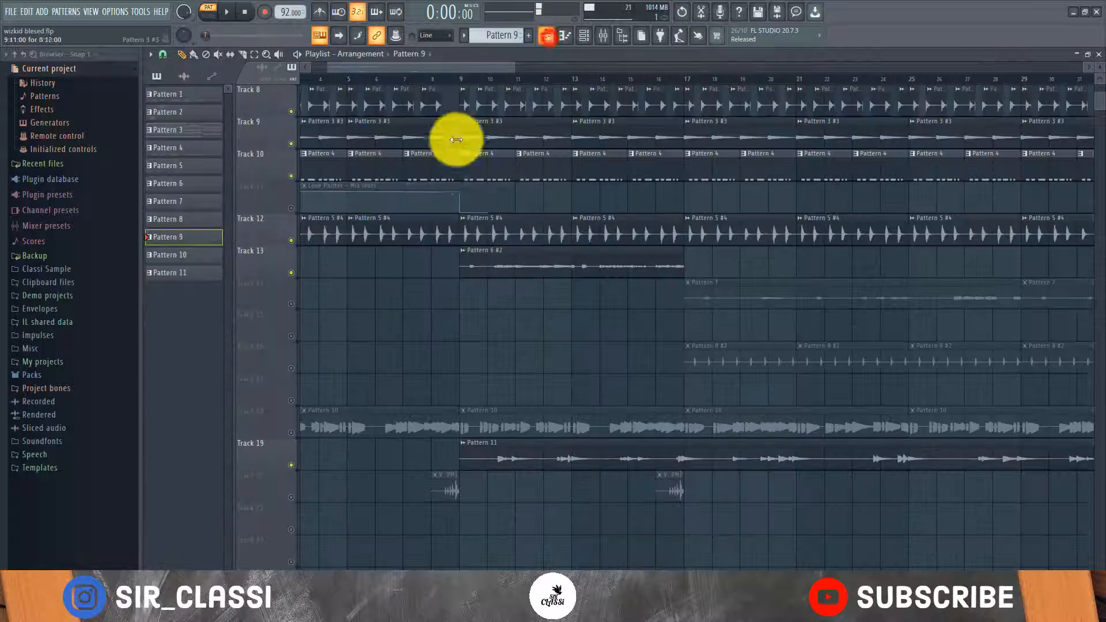
- Open Pattern 10's Purity #2 melody in the piano roll, play it briefly, stop, and return to the playlist
{"action": "double_click", "coordinate": [170, 256]}
{"action": "scroll", "coordinate": [361, 180], "scroll_direction": "down", "scroll_amount": 8}
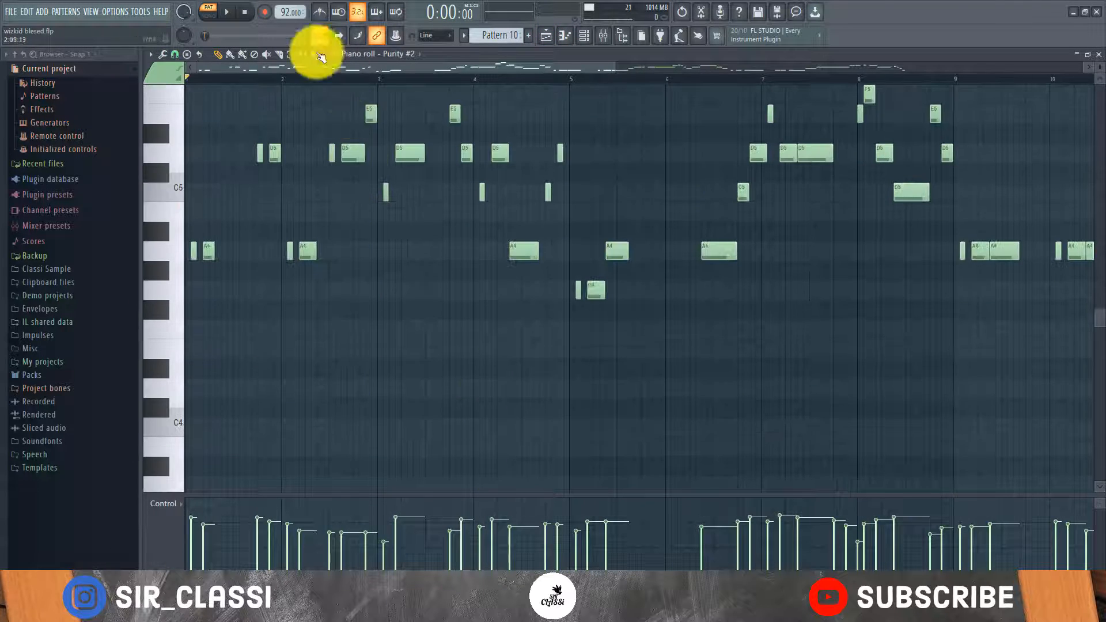
{"action": "key", "text": "space"}
{"action": "key", "text": "space"}
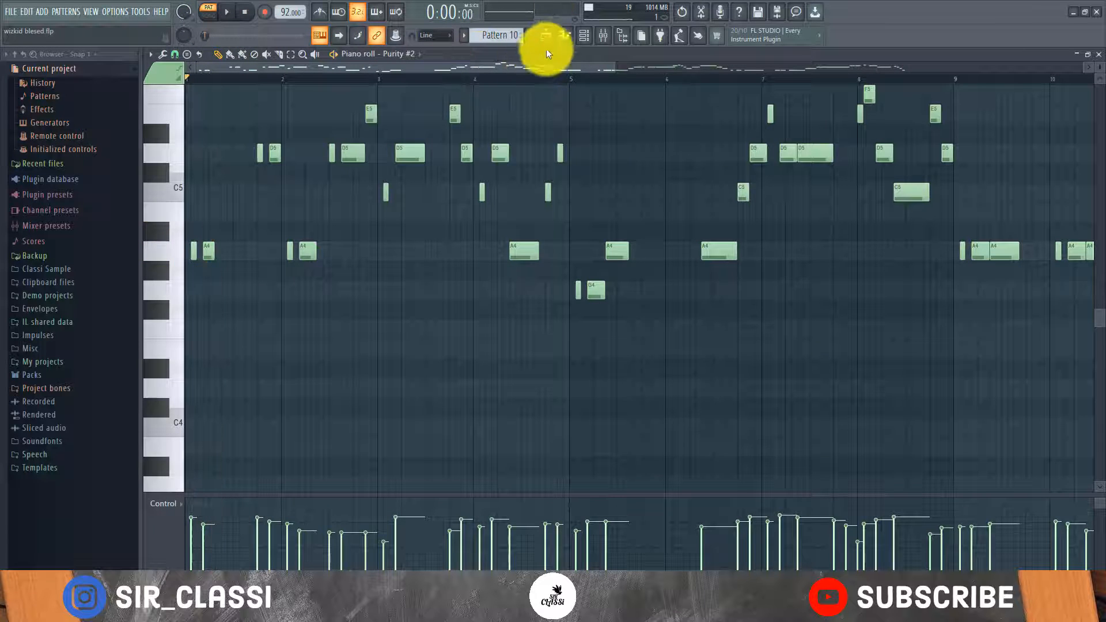
{"action": "left_click", "coordinate": [548, 38]}
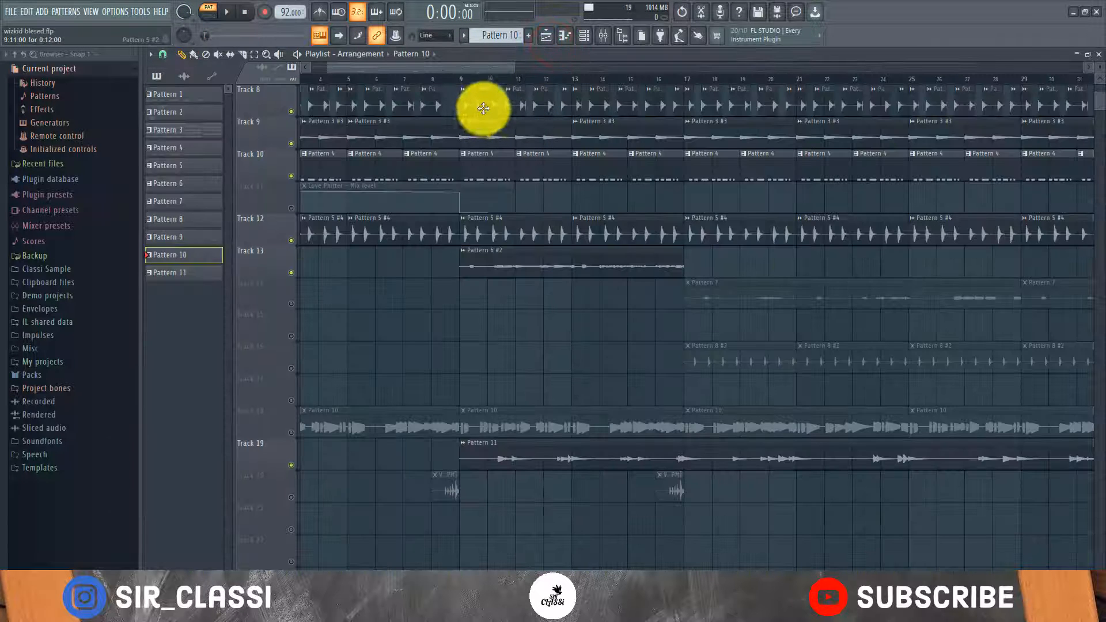
- Show the Pattern 11 clip's sample settings on Track 19, play the song from bar 9, stop, and close the settings
{"action": "left_click", "coordinate": [466, 83]}
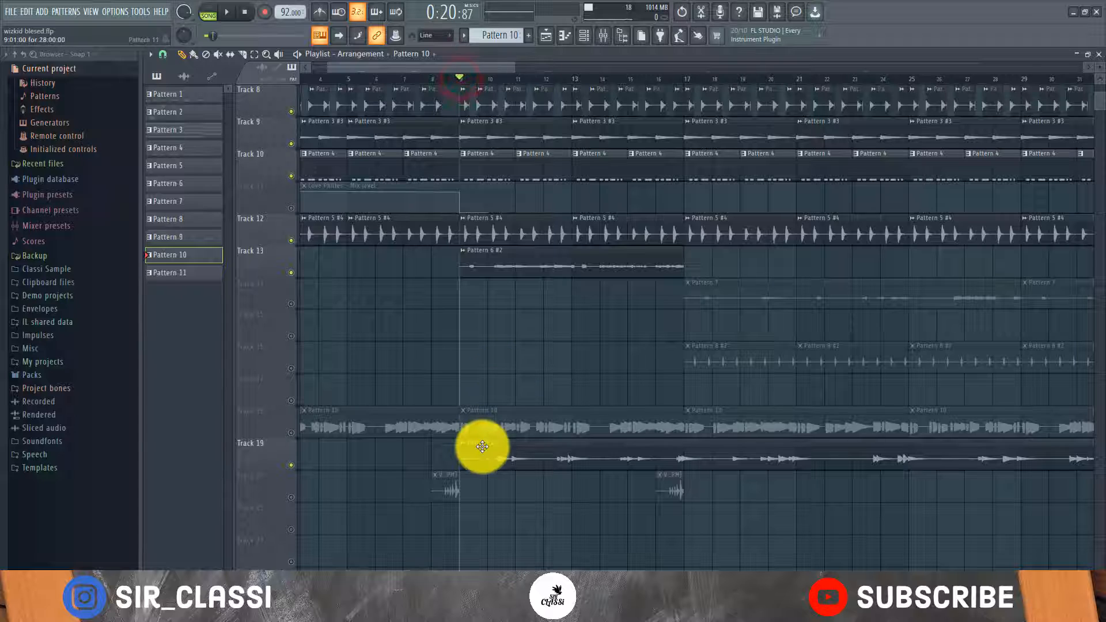
{"action": "double_click", "coordinate": [483, 446]}
{"action": "key", "text": "space"}
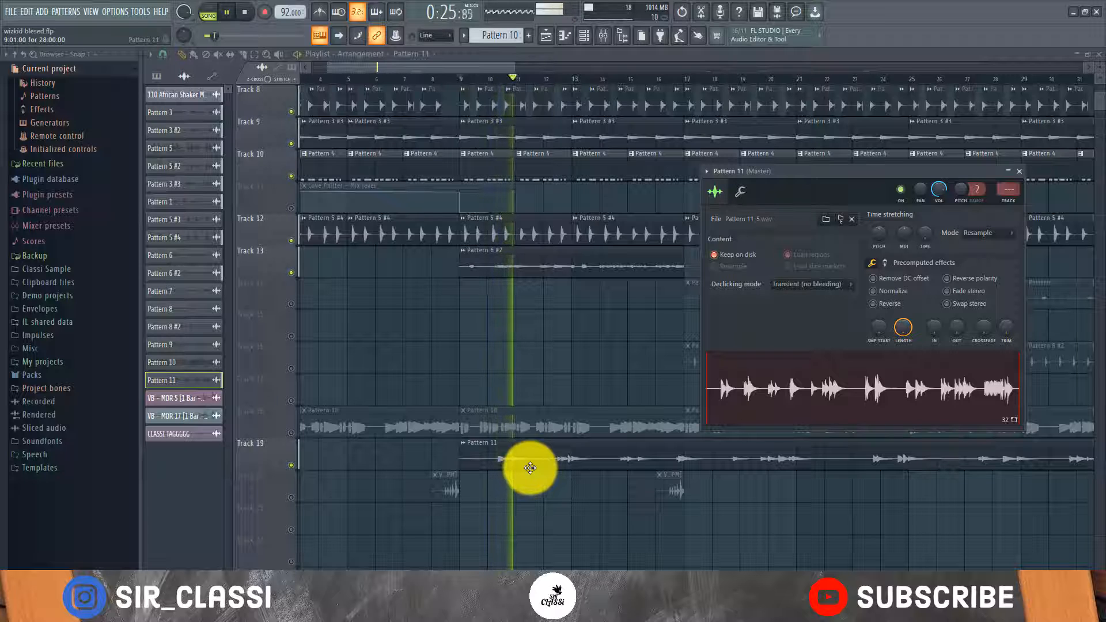
{"action": "key", "text": "space"}
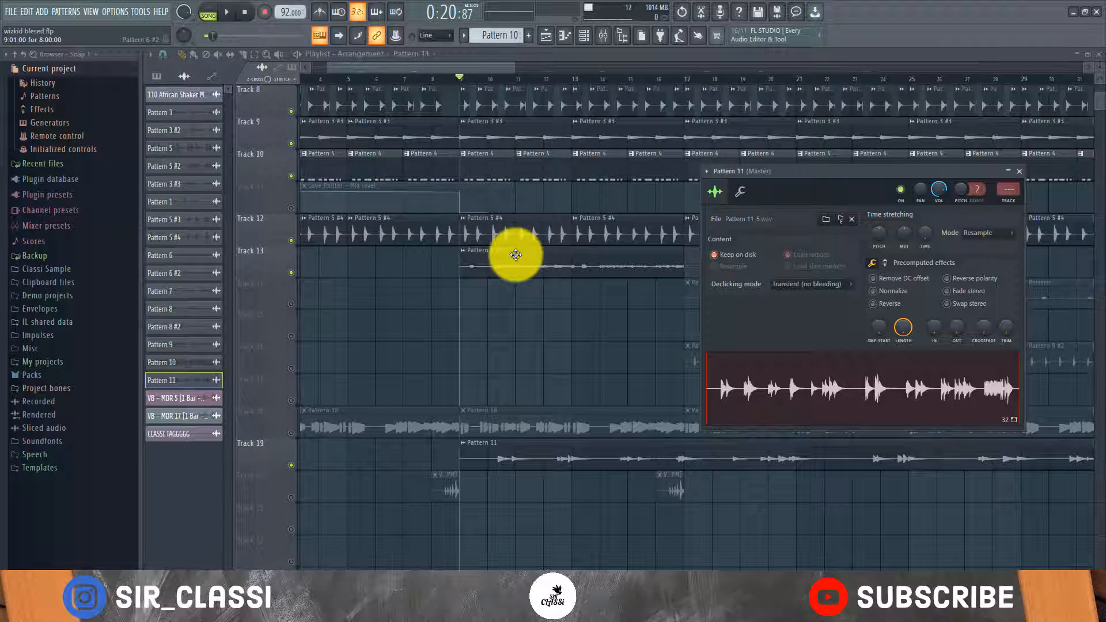
{"action": "left_click", "coordinate": [509, 71]}
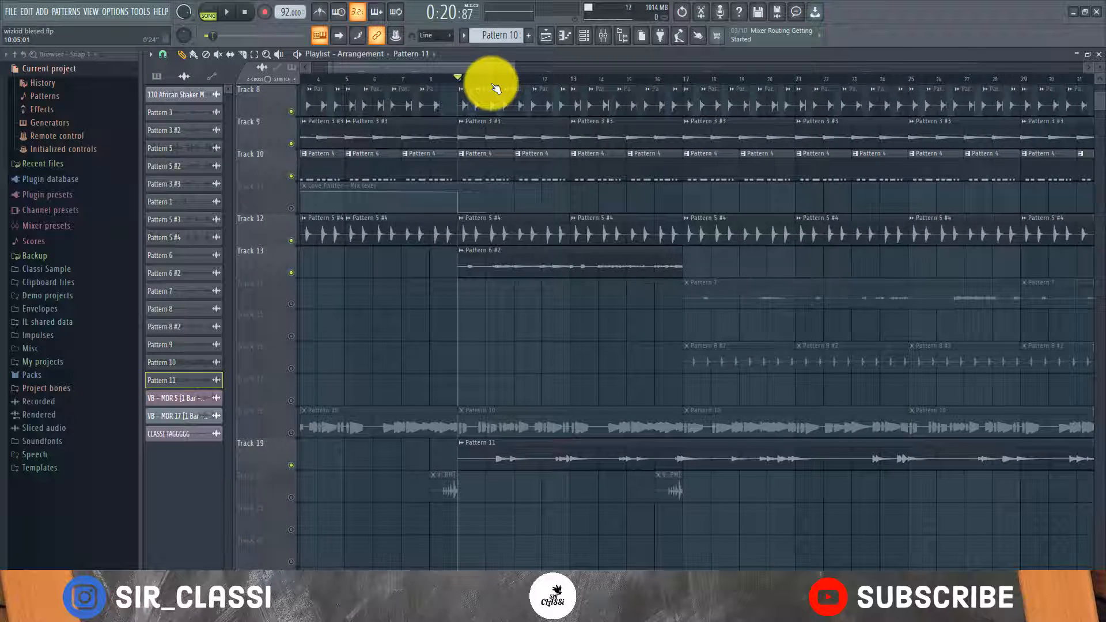
{"action": "scroll", "coordinate": [496, 89], "scroll_direction": "up", "scroll_amount": 2}
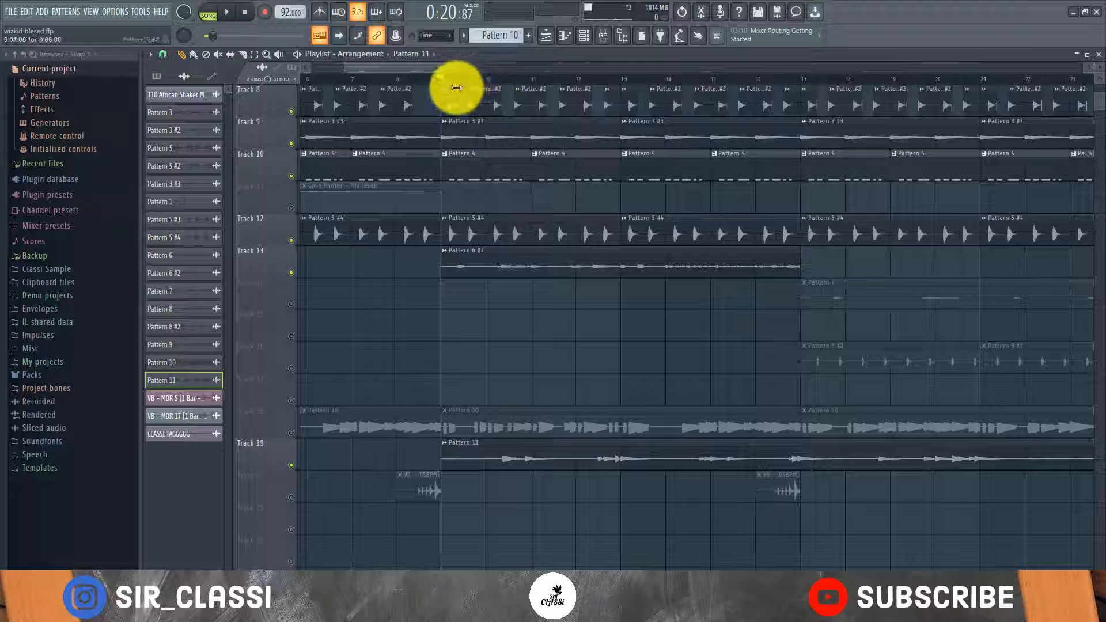
- Unmute Track 18 and play the song from bar 9 with the Pattern 10 clip's sample settings shown
{"action": "scroll", "coordinate": [456, 87], "scroll_direction": "down", "scroll_amount": 4}
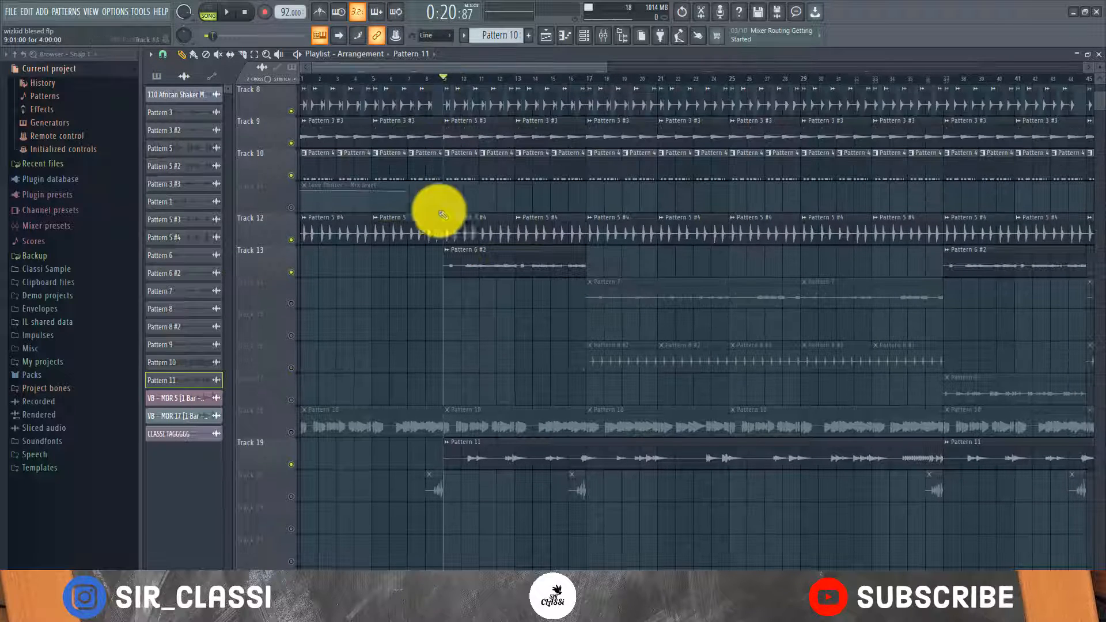
{"action": "left_click", "coordinate": [291, 433]}
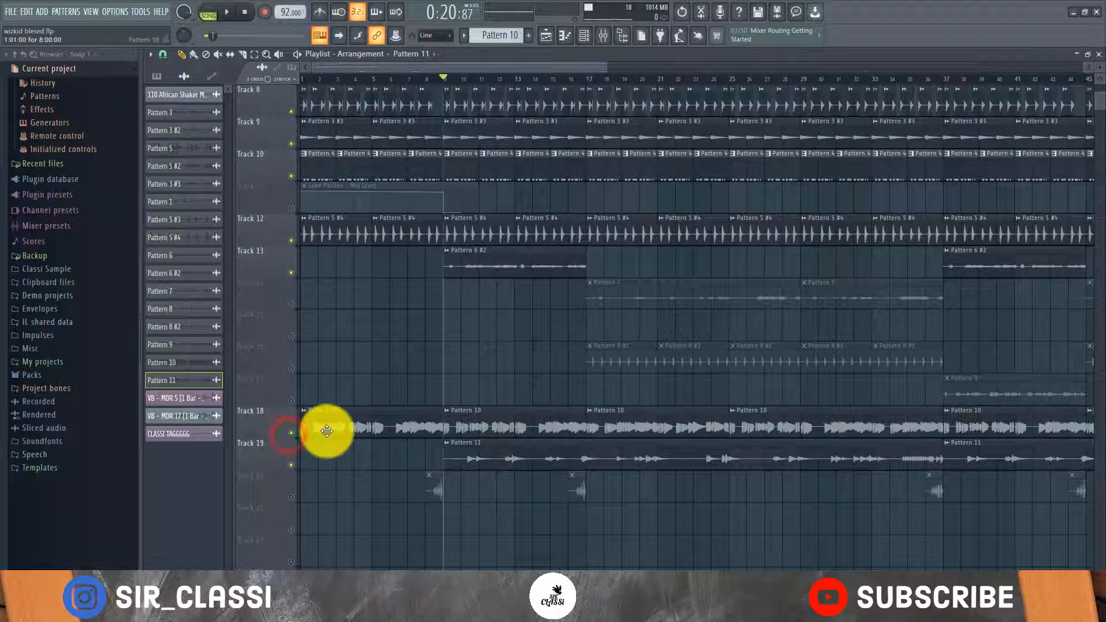
{"action": "key", "text": "space"}
{"action": "double_click", "coordinate": [479, 424]}
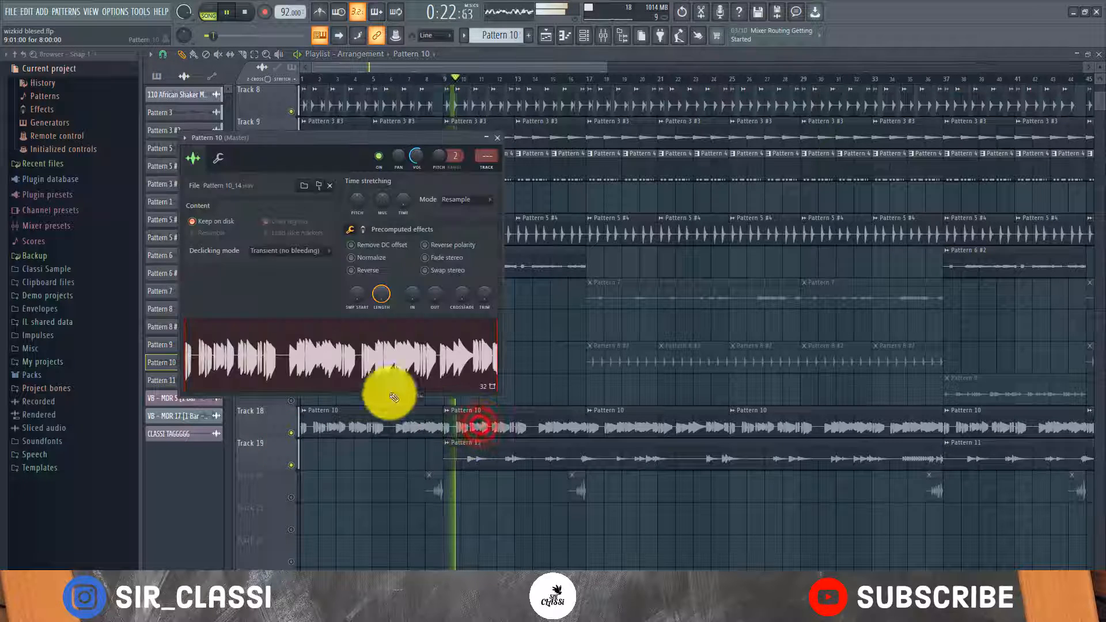
{"action": "left_click_drag", "start_coordinate": [330, 142], "coordinate": [469, 115]}
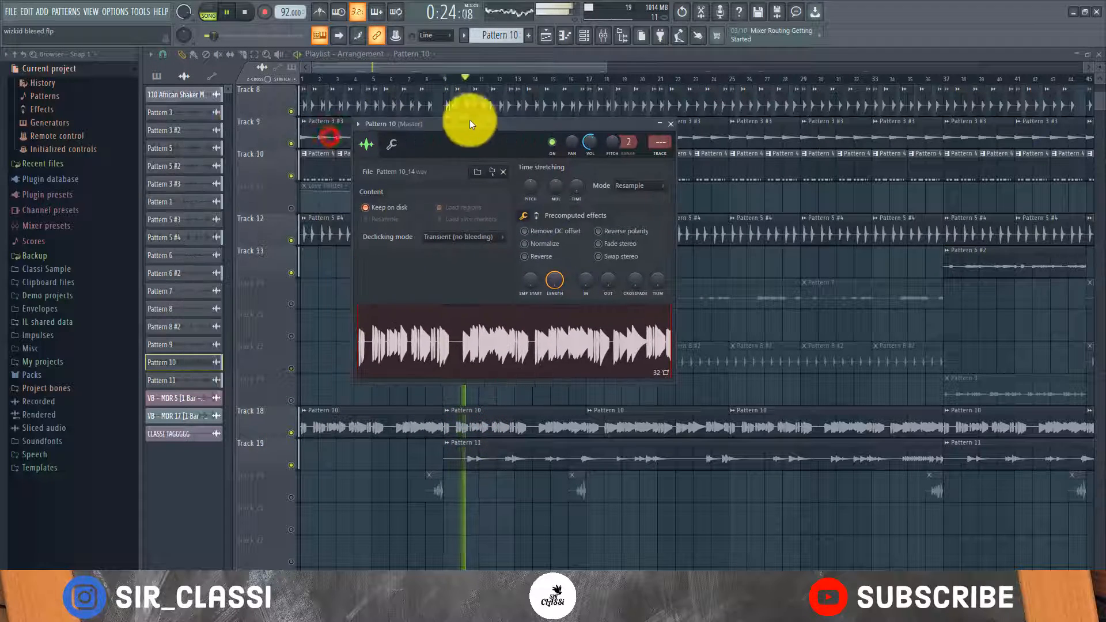
- Open Pattern 10's Purity #2 melody in the piano roll and play it in pattern mode
{"action": "left_click", "coordinate": [156, 76]}
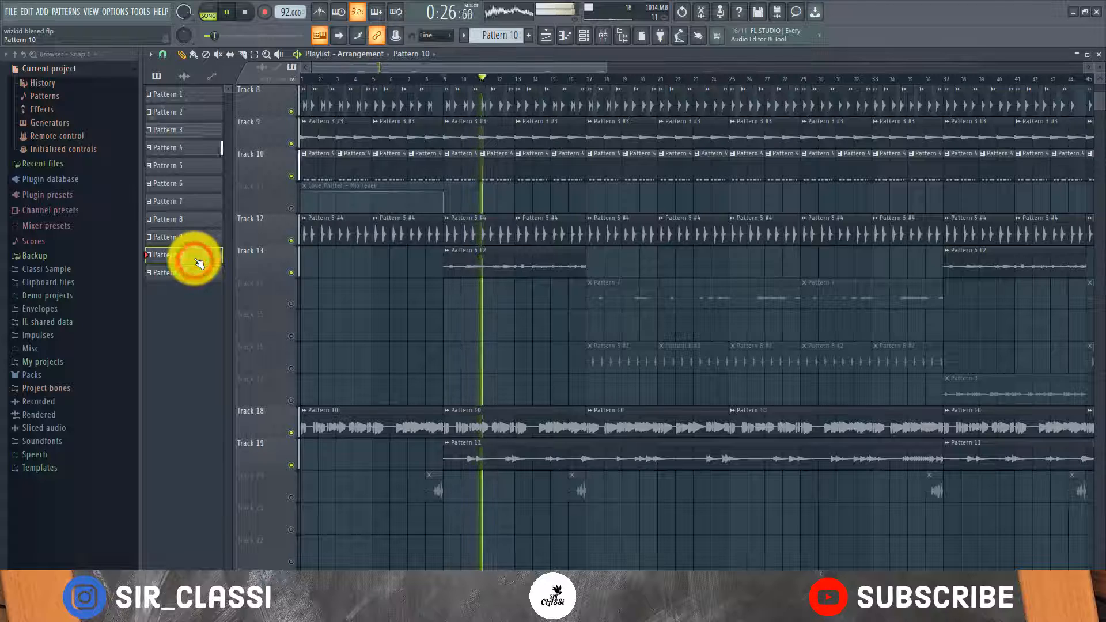
{"action": "double_click", "coordinate": [194, 256]}
{"action": "scroll", "coordinate": [383, 254], "scroll_direction": "up", "scroll_amount": 1}
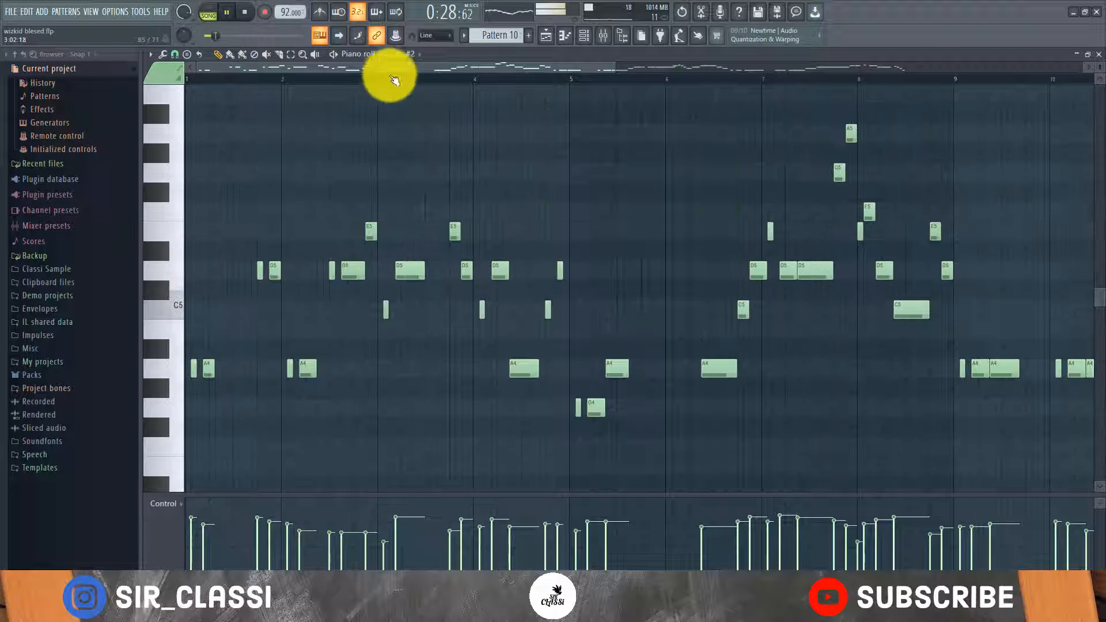
{"action": "left_click", "coordinate": [210, 13]}
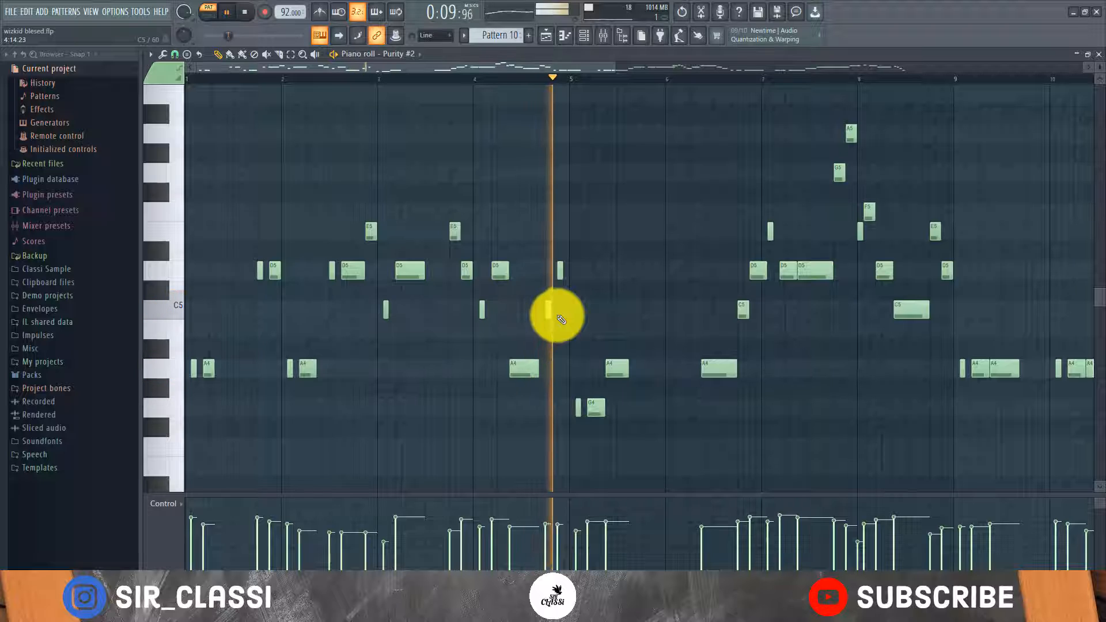
- Stop playback, show the Purity #2 channel settings from the channel rack, and return to the playlist
{"action": "left_click", "coordinate": [584, 36]}
{"action": "key", "text": "space"}
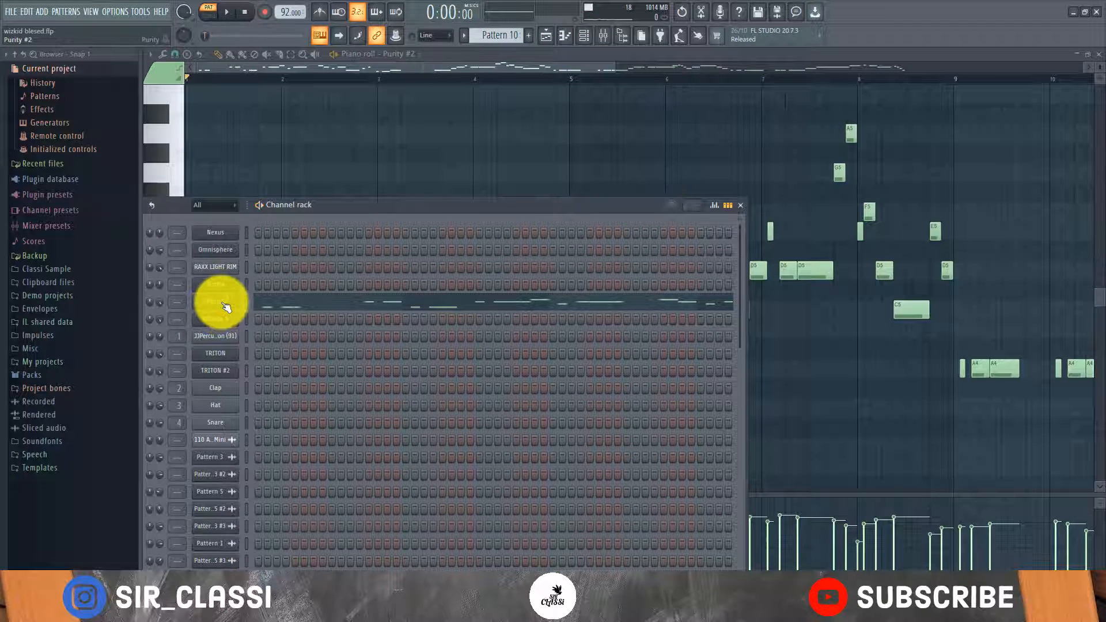
{"action": "left_click", "coordinate": [224, 303]}
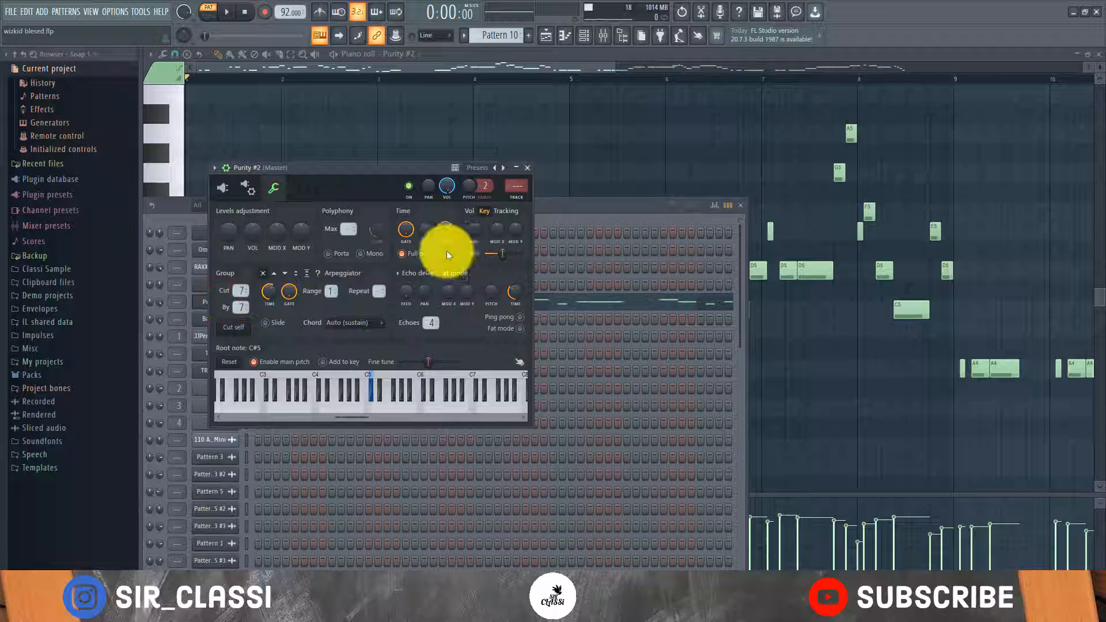
{"action": "left_click", "coordinate": [545, 36]}
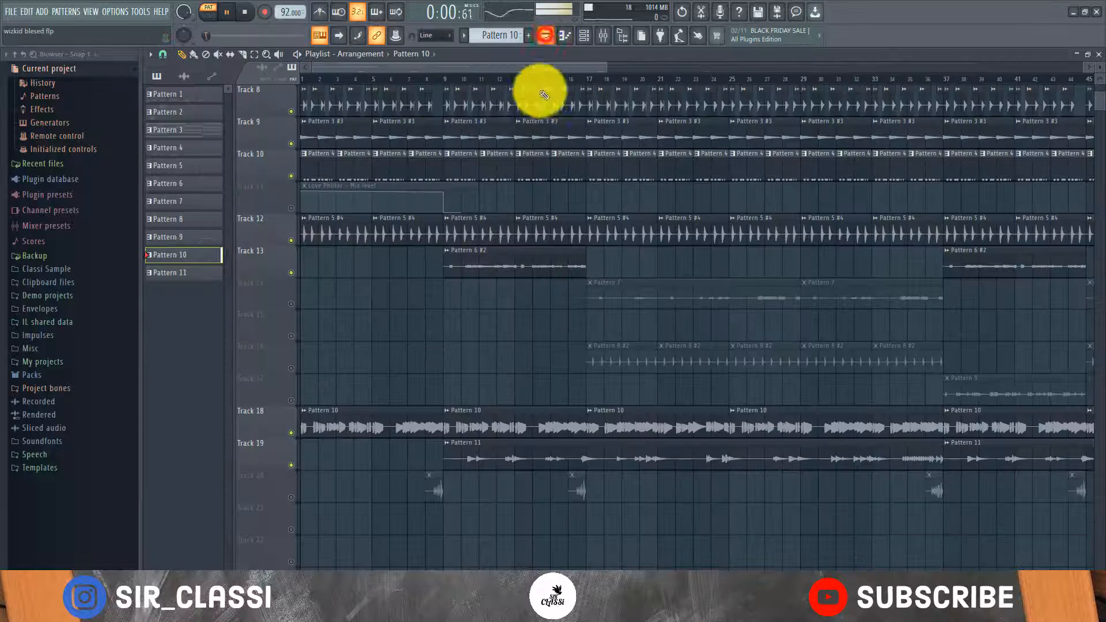
- Play the song from bar 9, stop it, and reopen the Purity #2 melody in the piano roll
{"action": "left_click", "coordinate": [440, 73]}
{"action": "key", "text": "space"}
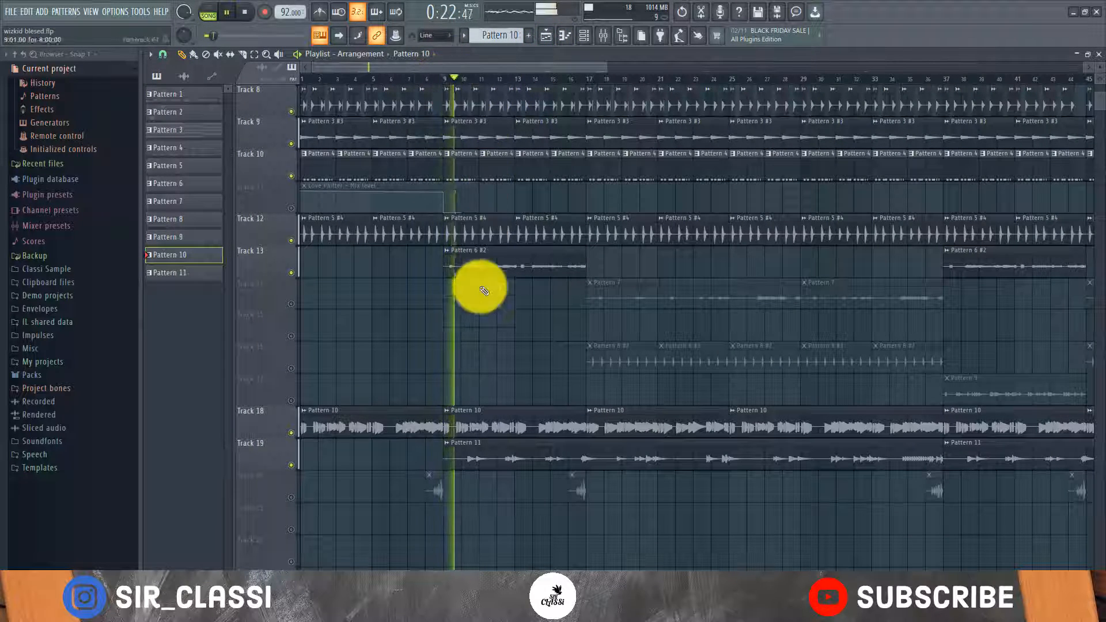
{"action": "left_click", "coordinate": [584, 36]}
{"action": "key", "text": "space"}
{"action": "left_click", "coordinate": [294, 306]}
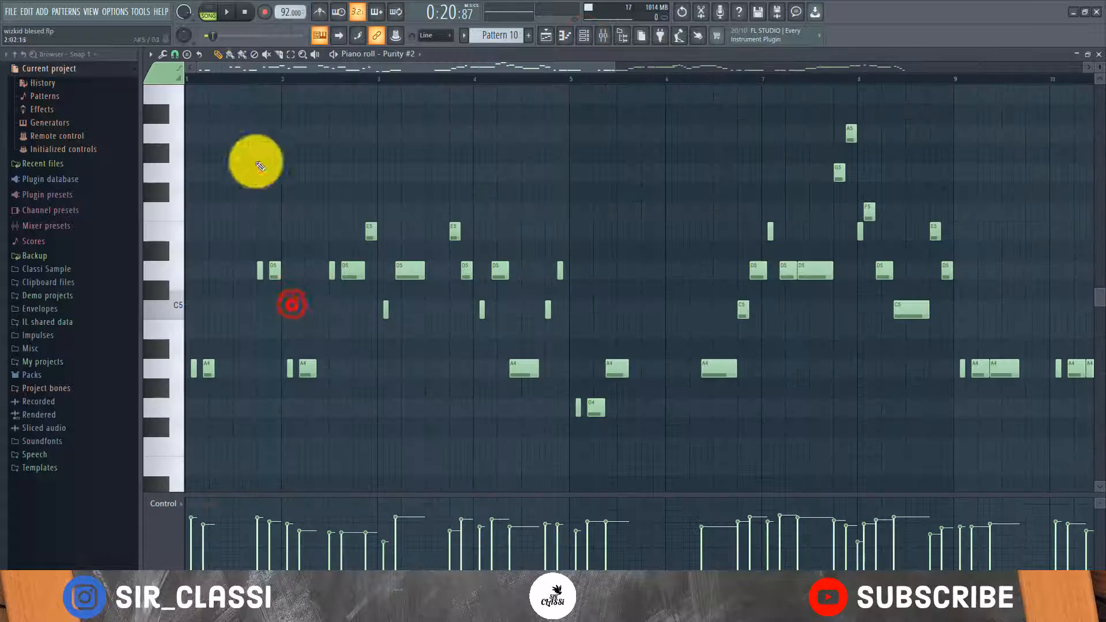
- Play the Purity #2 melody briefly in pattern mode, stop, and return to the playlist
{"action": "left_click", "coordinate": [209, 9]}
{"action": "key", "text": "space"}
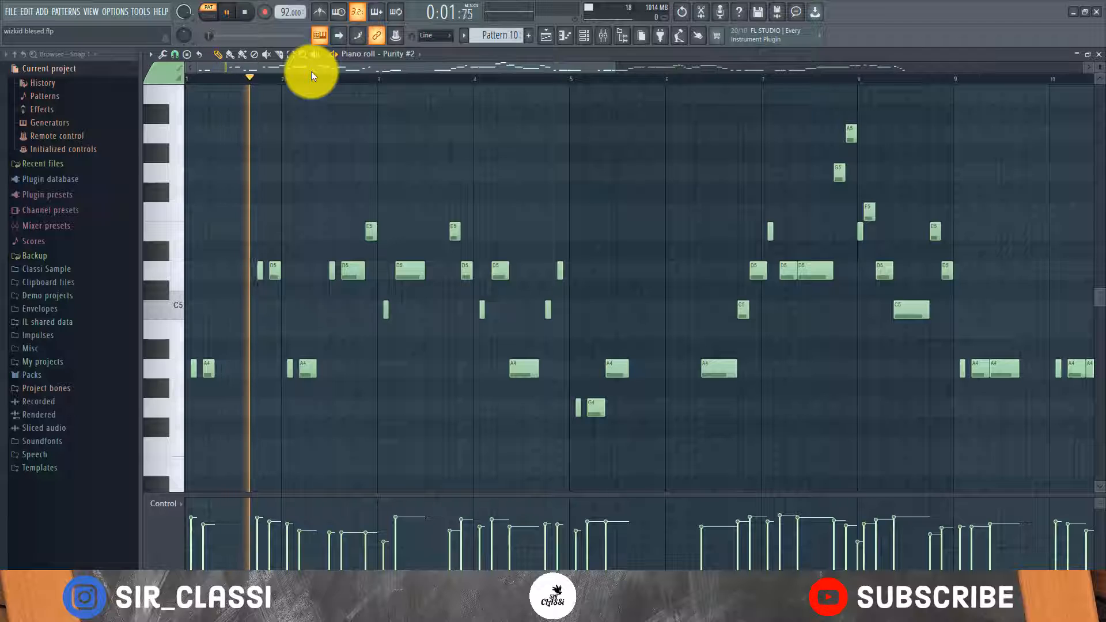
{"action": "key", "text": "space"}
{"action": "left_click", "coordinate": [547, 36]}
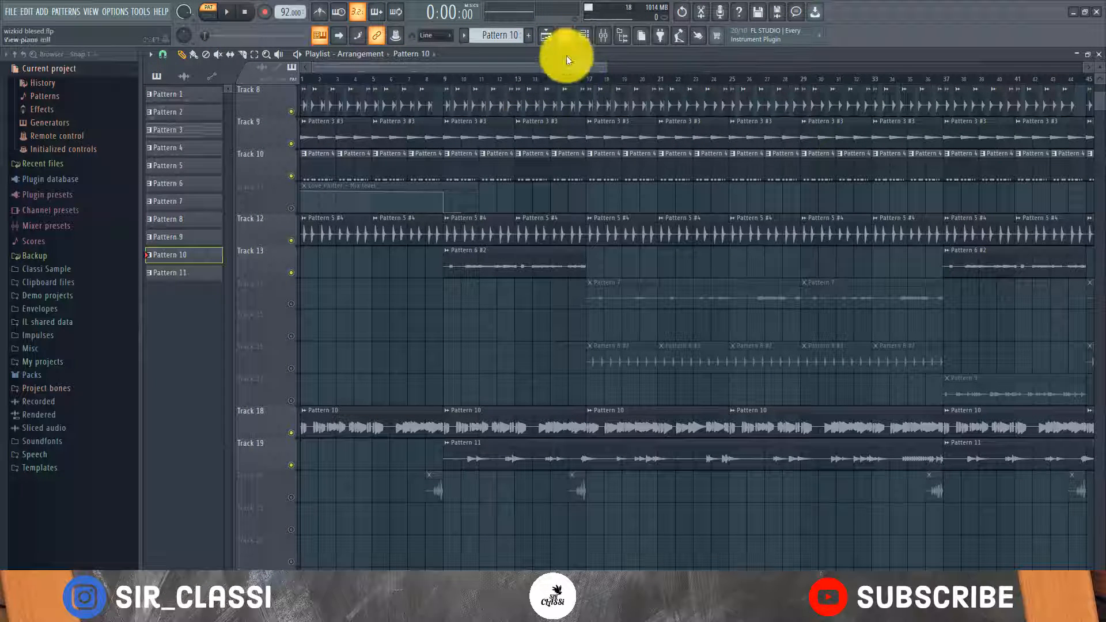
- Examine Pattern 10's Purity #2 notes through to bar 17 in the piano roll, and close it
{"action": "double_click", "coordinate": [199, 259]}
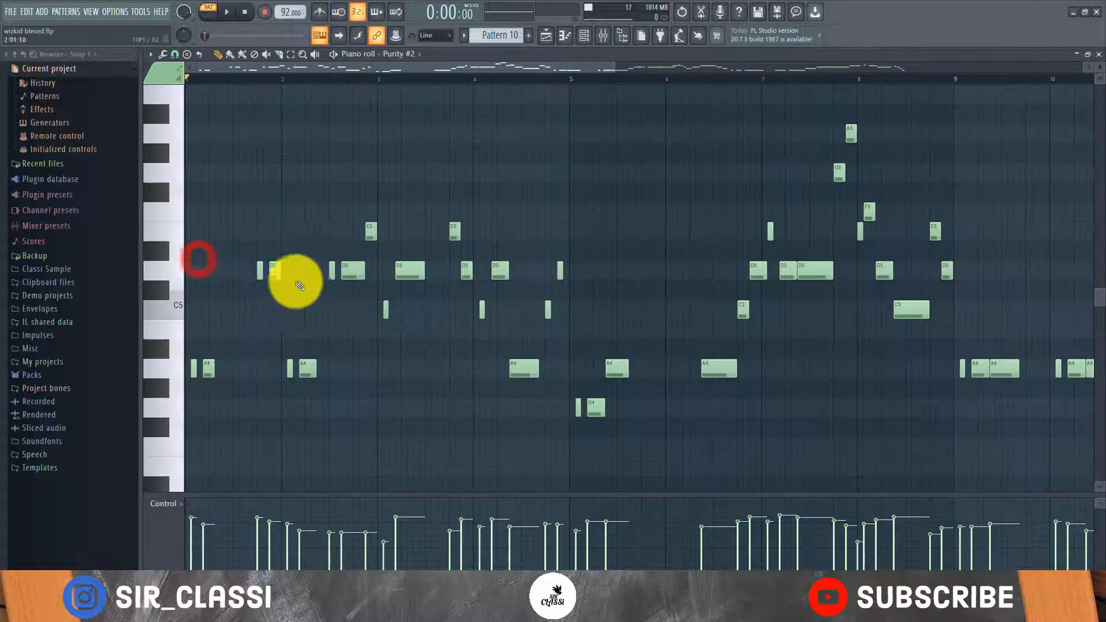
{"action": "scroll", "coordinate": [419, 82], "scroll_direction": "down", "scroll_amount": 1}
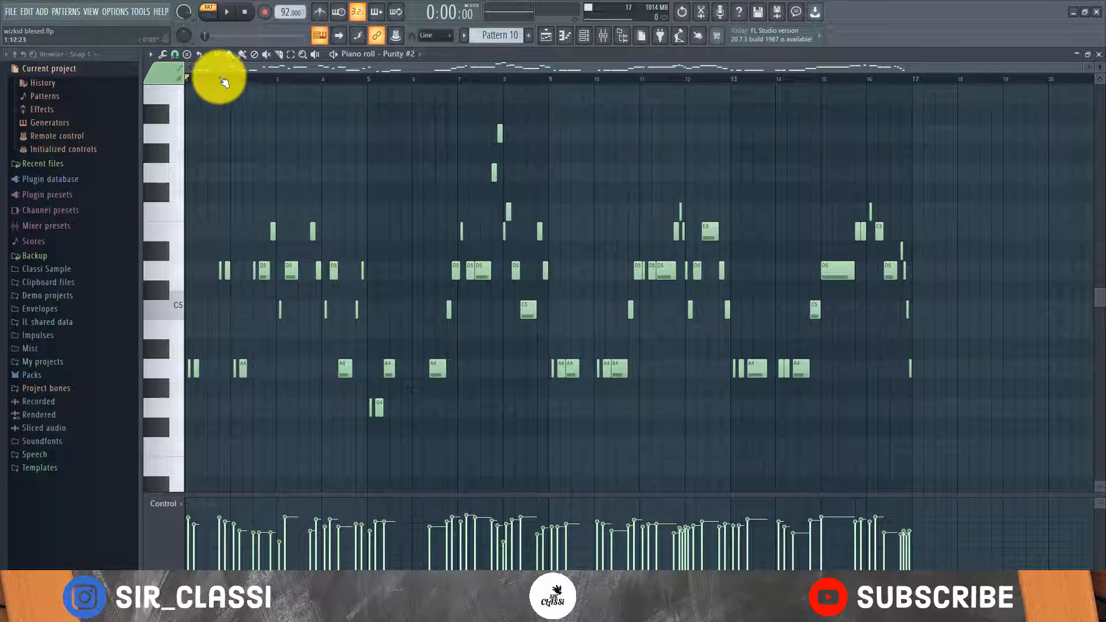
{"action": "scroll", "coordinate": [222, 81], "scroll_direction": "up", "scroll_amount": 4}
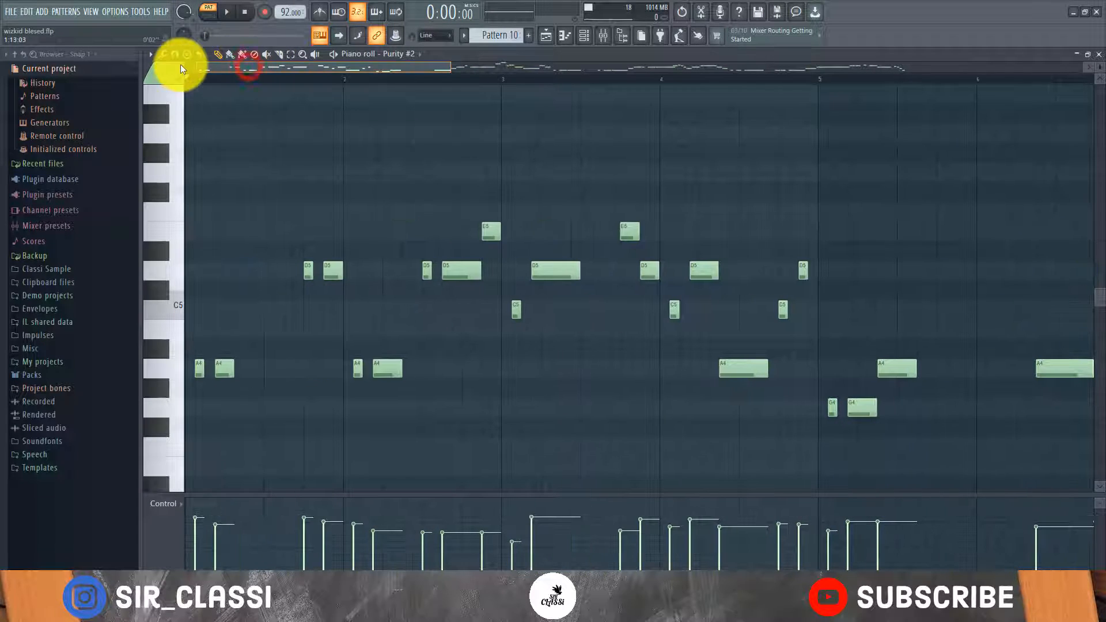
{"action": "left_click_drag", "start_coordinate": [205, 67], "coordinate": [727, 95]}
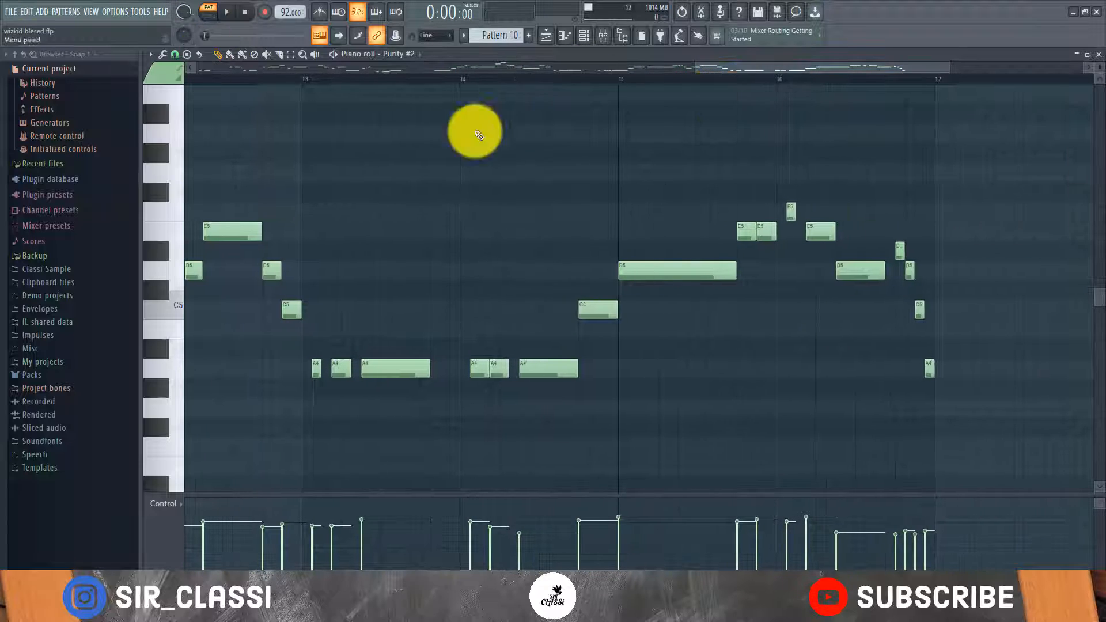
{"action": "left_click", "coordinate": [1098, 56]}
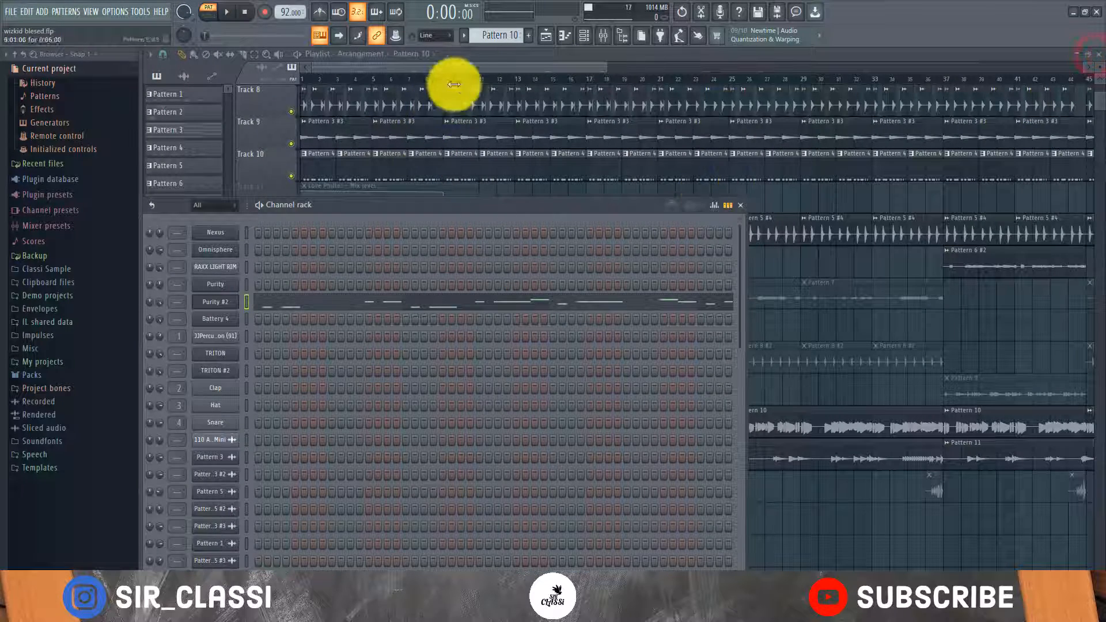
- Set the song position to bar 15 in the playlist and unmute Tracks 16 and 14
{"action": "left_click", "coordinate": [470, 63]}
{"action": "scroll", "coordinate": [506, 80], "scroll_direction": "down", "scroll_amount": 5}
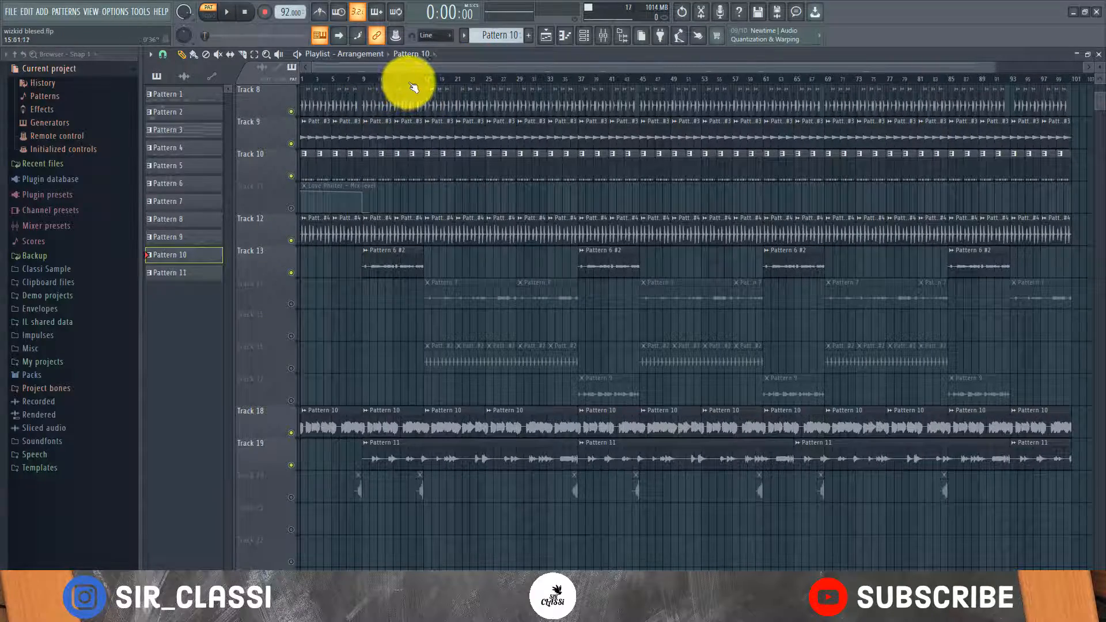
{"action": "scroll", "coordinate": [409, 81], "scroll_direction": "up", "scroll_amount": 7}
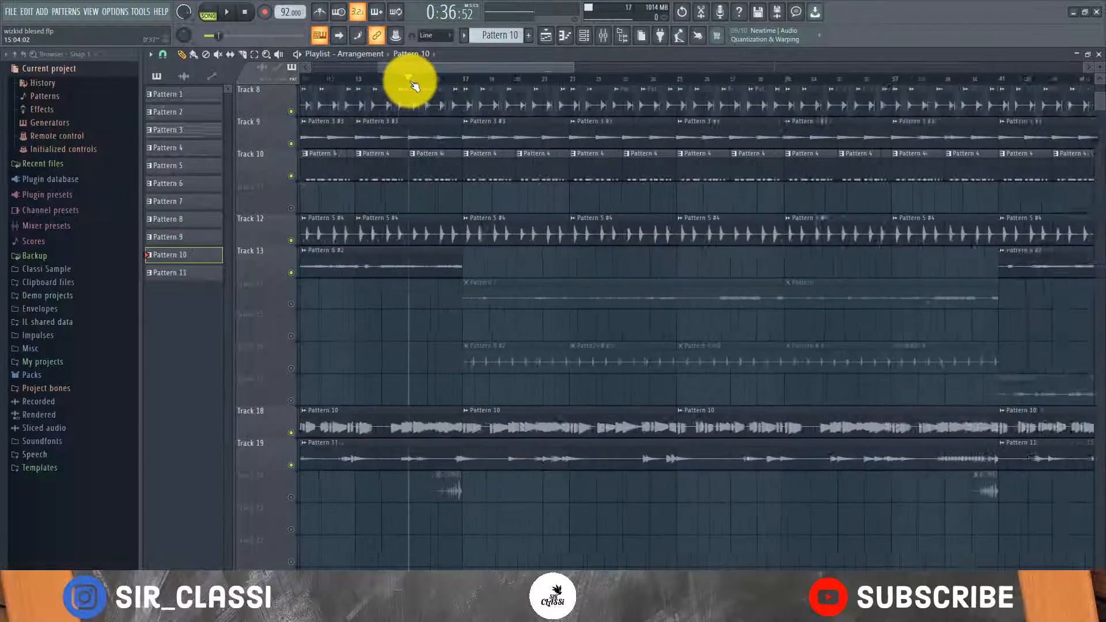
{"action": "left_click", "coordinate": [291, 369]}
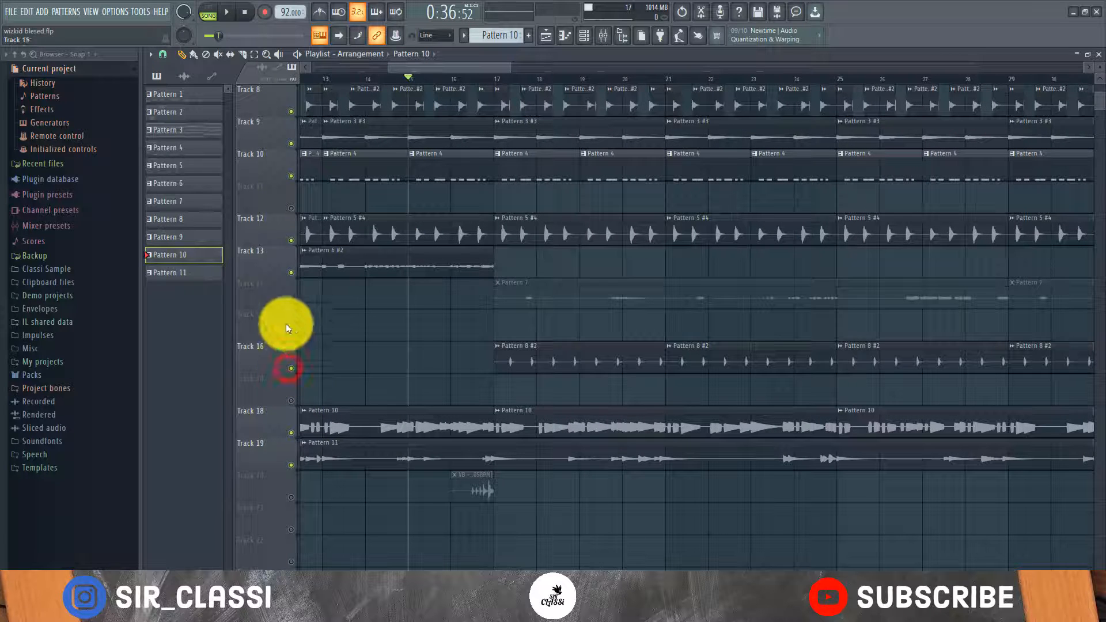
{"action": "left_click", "coordinate": [292, 304]}
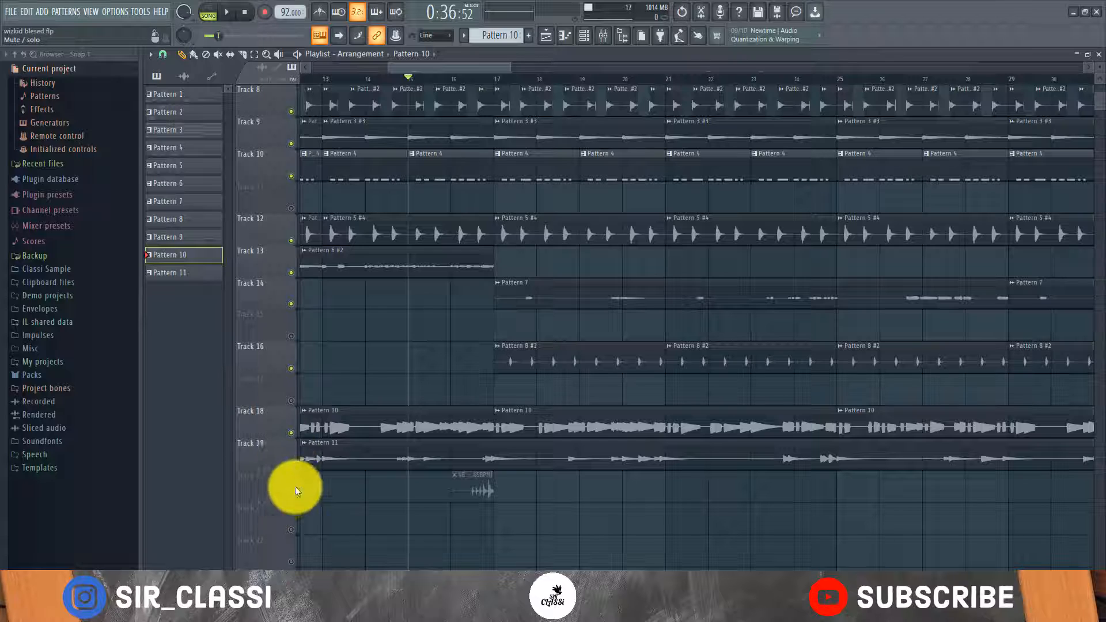
- Play the song from bar 17, show the Pattern 8 #2 clip's sample settings on Track 16, and stop
{"action": "key", "text": "space"}
{"action": "scroll", "coordinate": [499, 76], "scroll_direction": "down", "scroll_amount": 4}
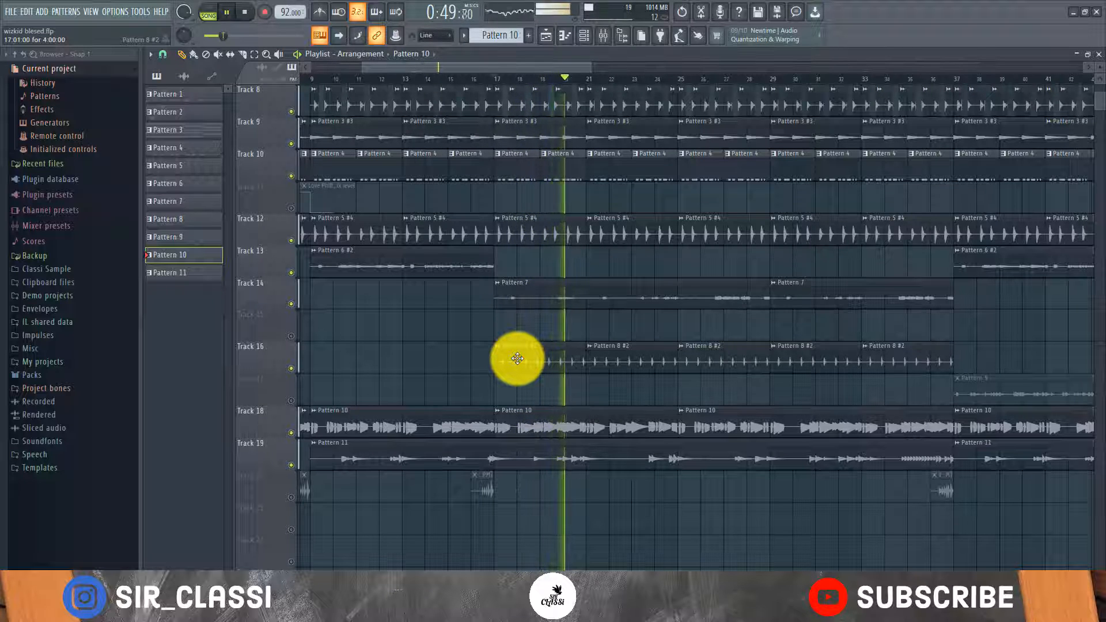
{"action": "double_click", "coordinate": [518, 359]}
{"action": "key", "text": "space"}
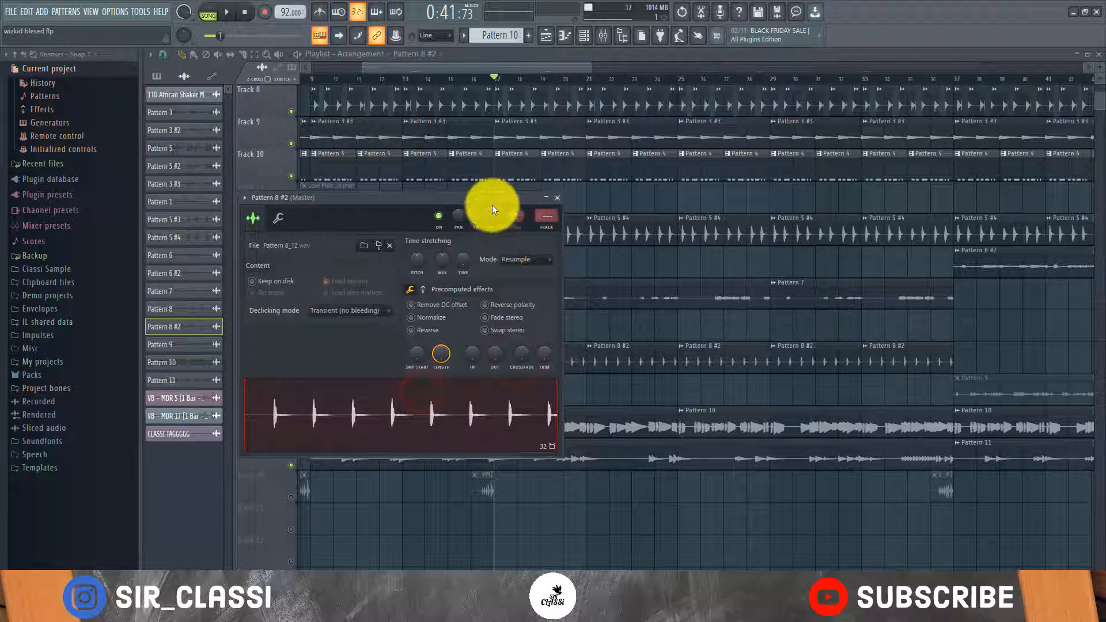
- Play Pattern 5's Omnisphere chords in pattern mode with the channel rack shown, and return to the playlist
{"action": "left_click", "coordinate": [156, 76]}
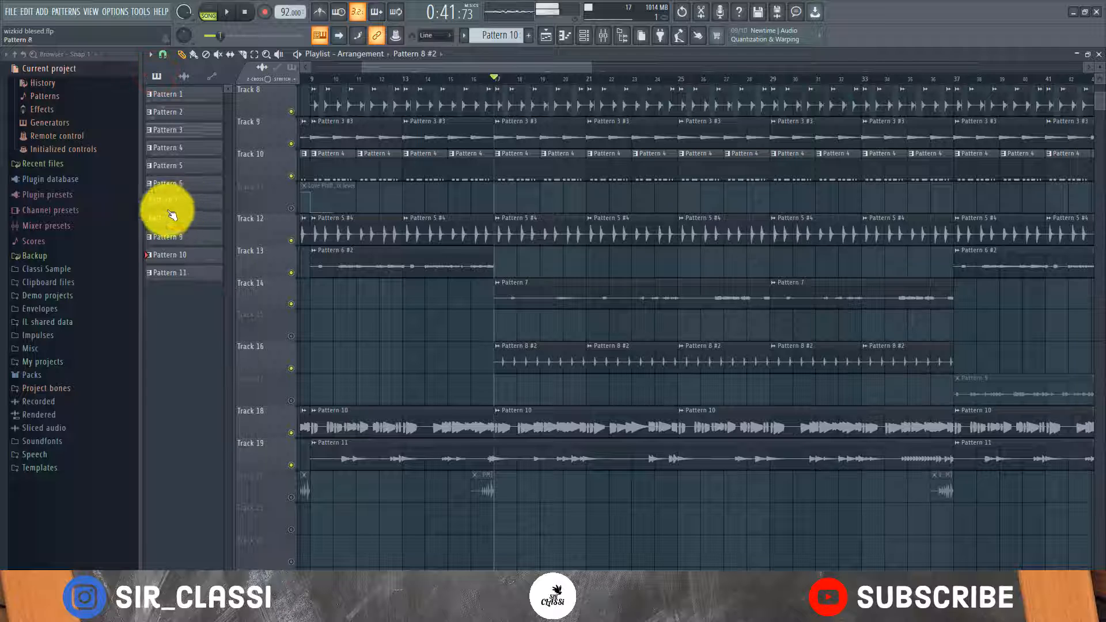
{"action": "double_click", "coordinate": [174, 166]}
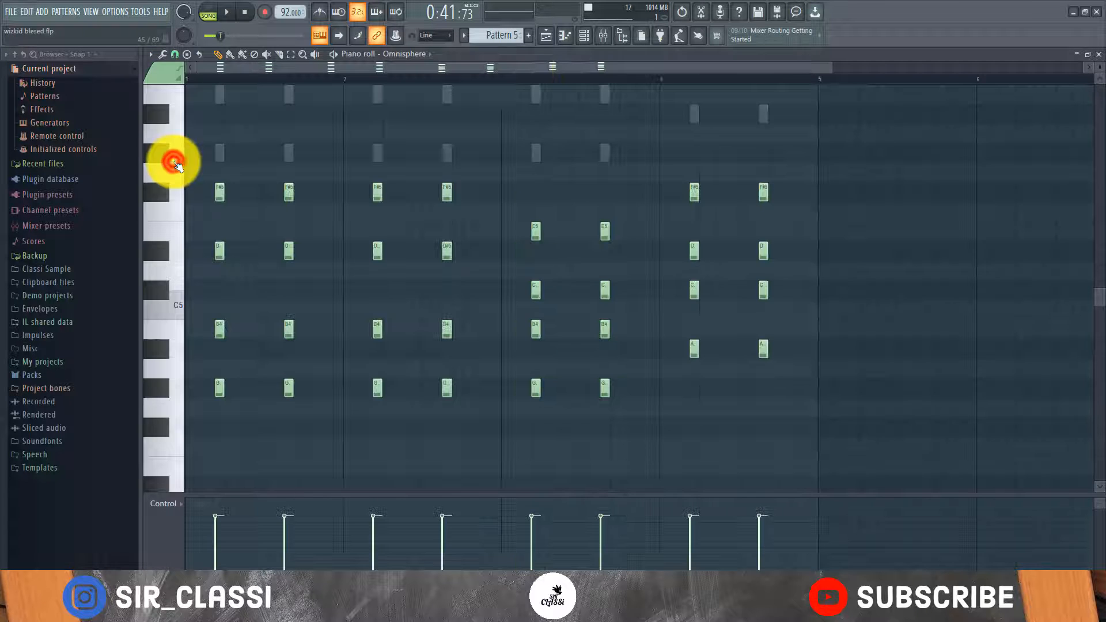
{"action": "left_click", "coordinate": [593, 37]}
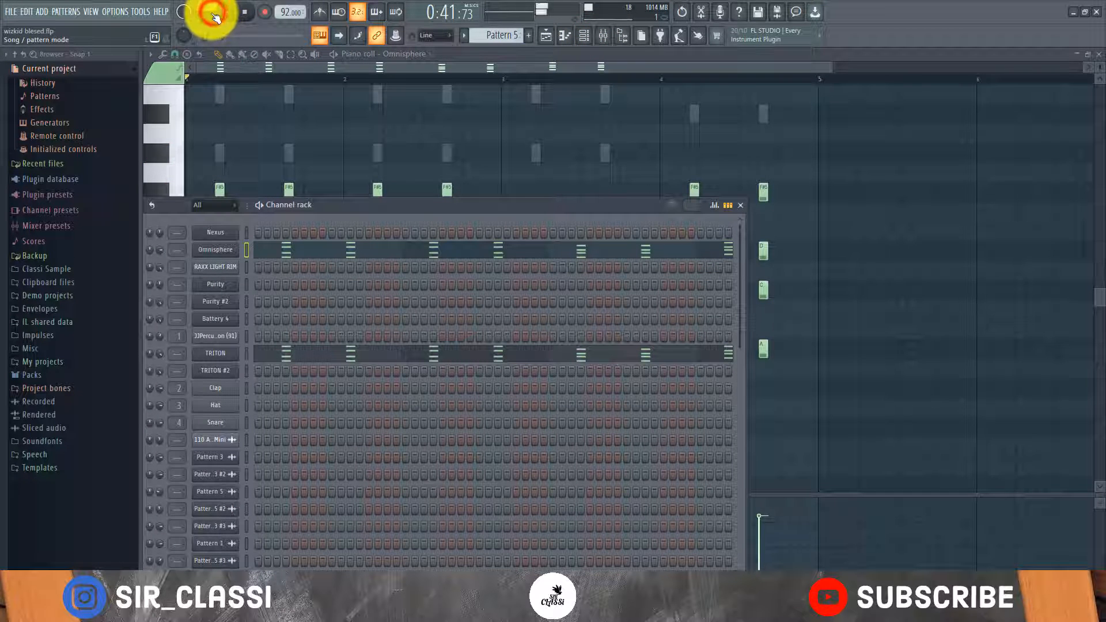
{"action": "key", "text": "space"}
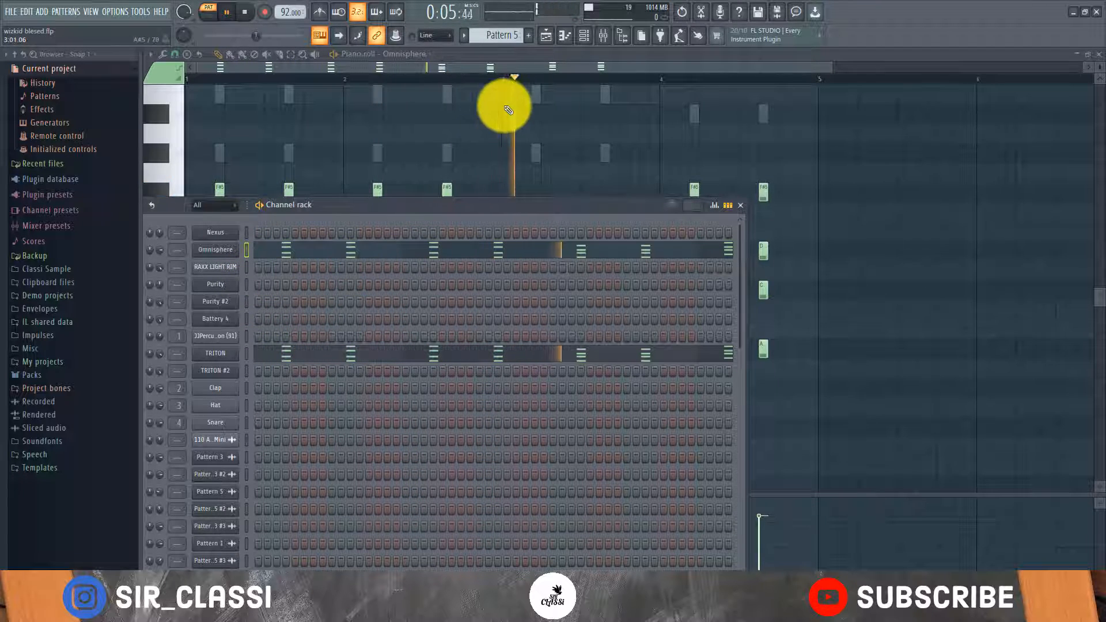
{"action": "left_click", "coordinate": [542, 38]}
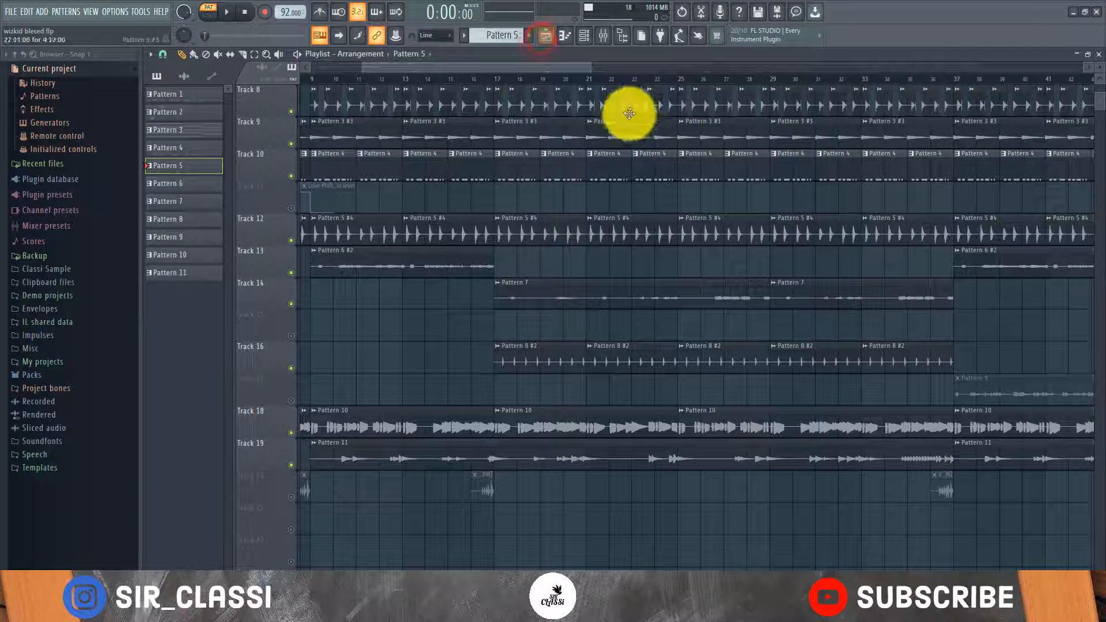
- Play the song from bar 17, stop, and examine Pattern 5's Omnisphere chords again in the piano roll
{"action": "left_click", "coordinate": [497, 79]}
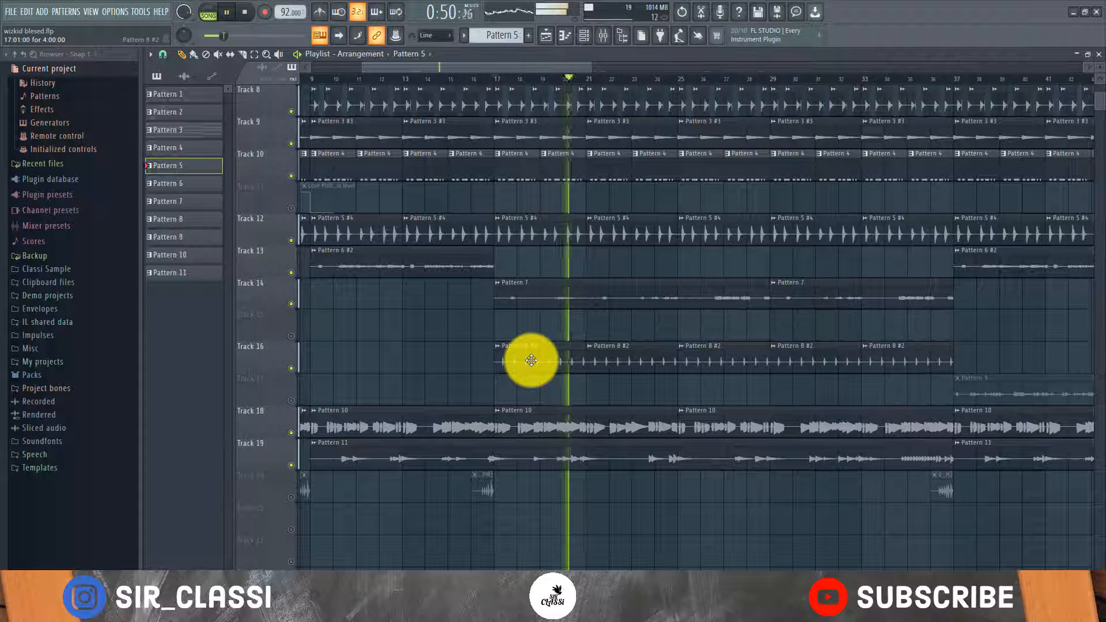
{"action": "key", "text": "space"}
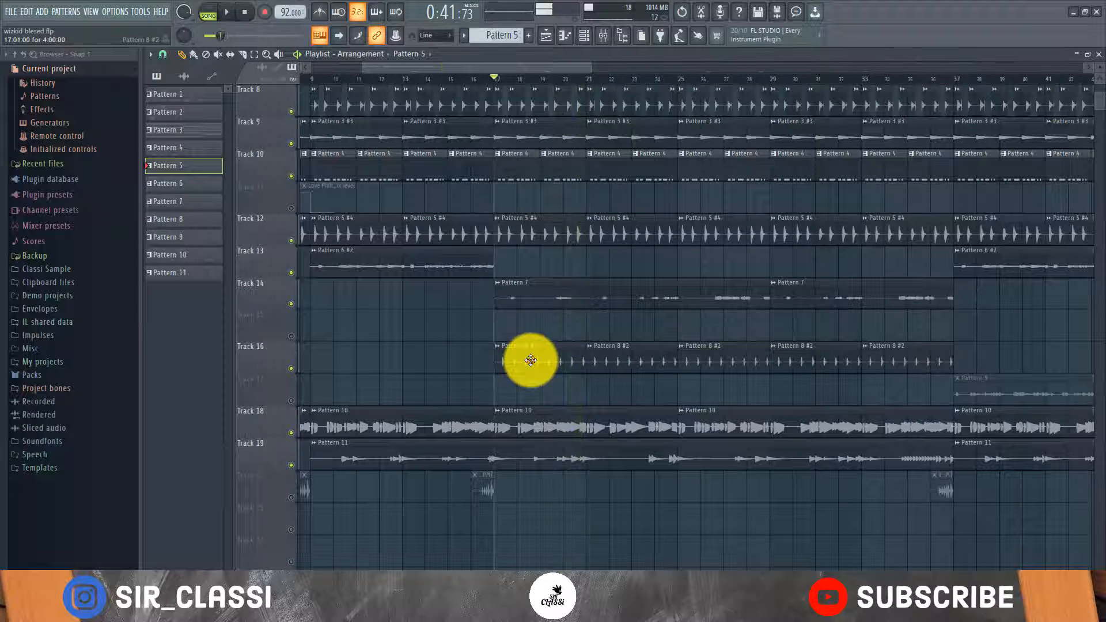
{"action": "left_click", "coordinate": [527, 359]}
{"action": "left_click", "coordinate": [582, 36]}
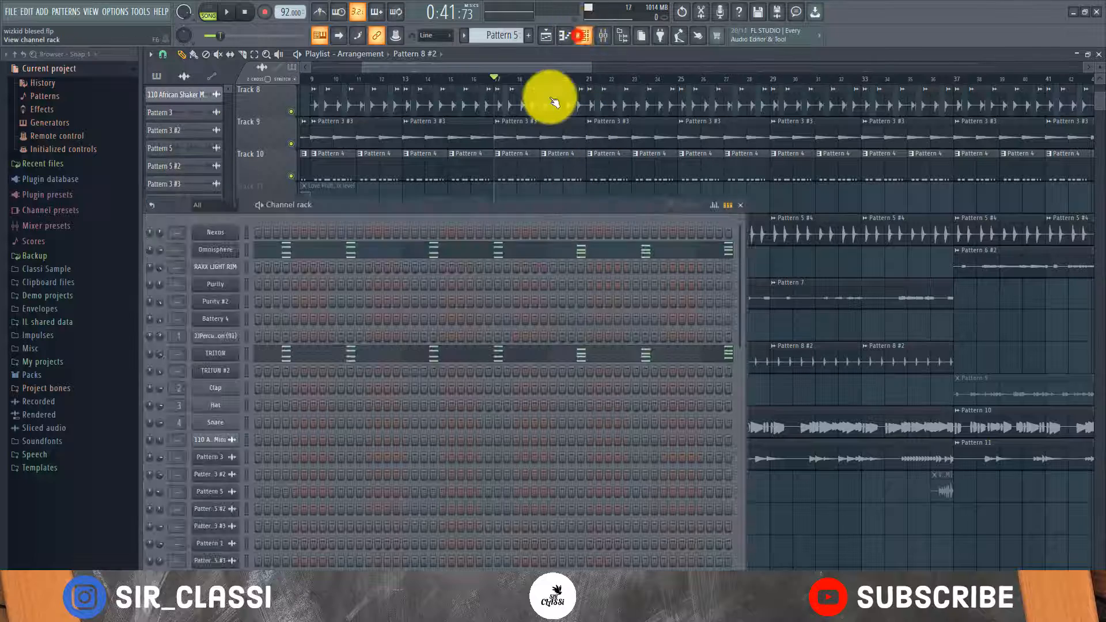
{"action": "left_click", "coordinate": [323, 243]}
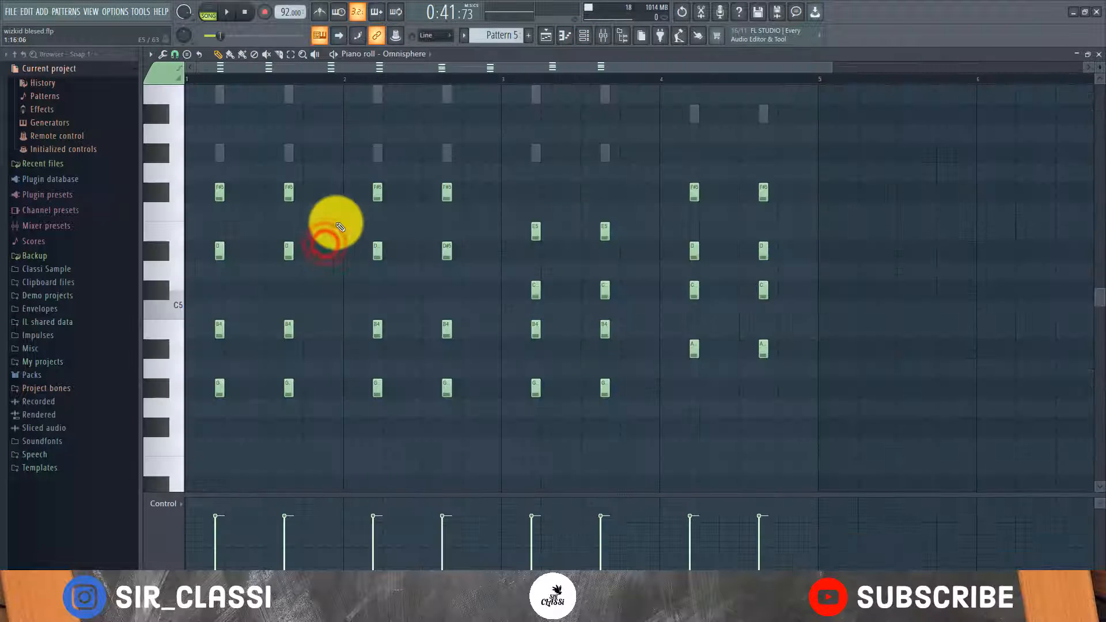
{"action": "scroll", "coordinate": [211, 76], "scroll_direction": "up", "scroll_amount": 2}
{"action": "scroll", "coordinate": [211, 76], "scroll_direction": "down", "scroll_amount": 2}
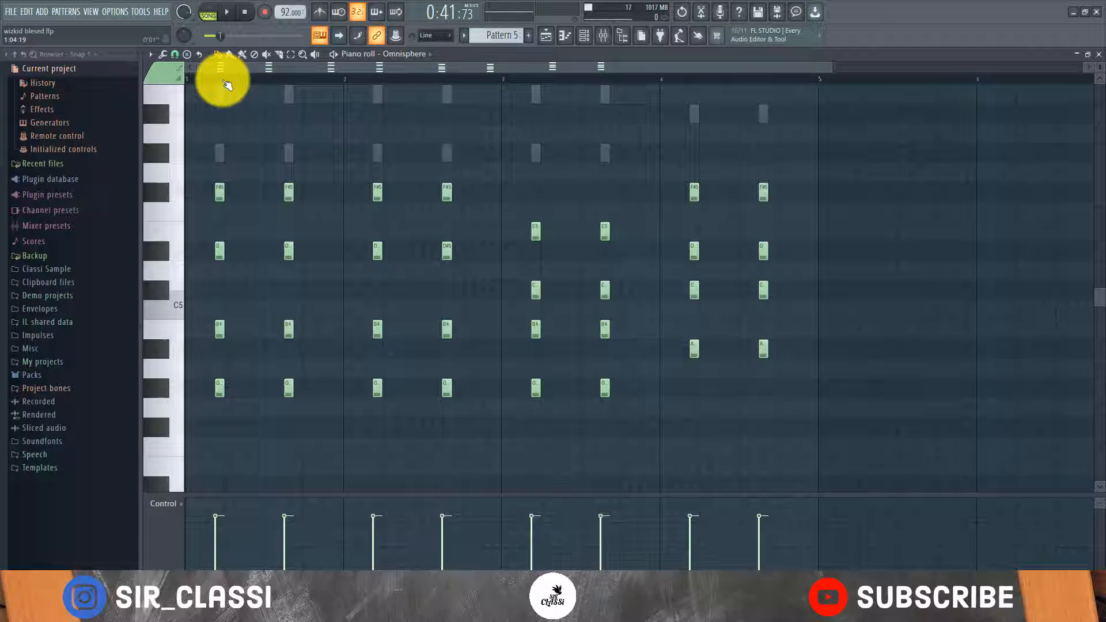
- Return from the piano roll to the playlist, unmute Track 17 and play the song from bar 37
{"action": "scroll", "coordinate": [211, 184], "scroll_direction": "down", "scroll_amount": 3}
{"action": "scroll", "coordinate": [211, 185], "scroll_direction": "up", "scroll_amount": 3}
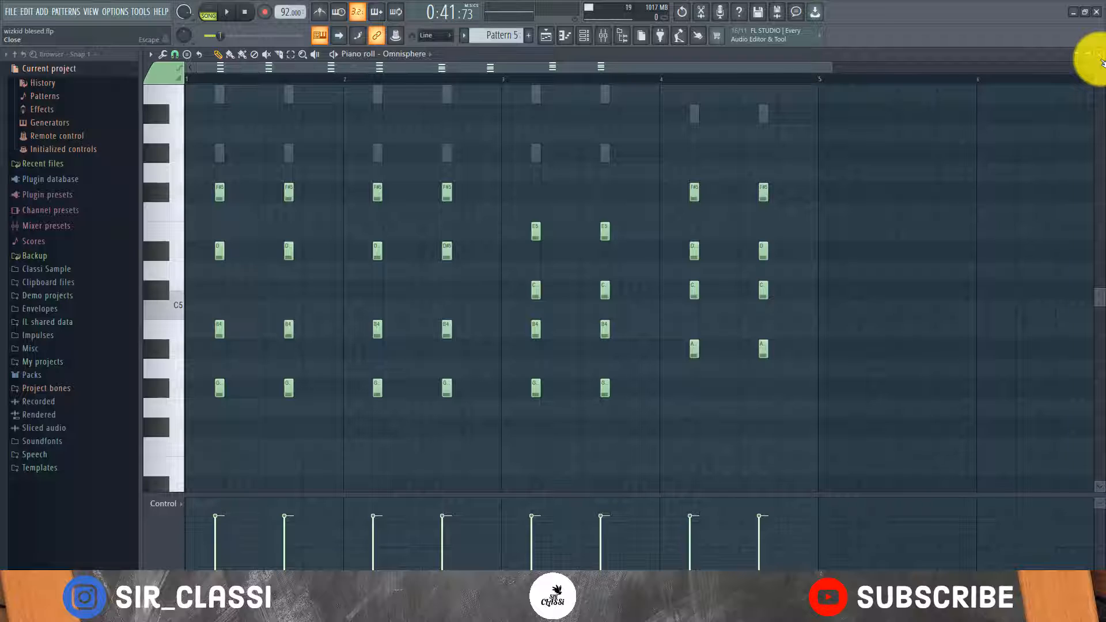
{"action": "left_click", "coordinate": [1101, 60]}
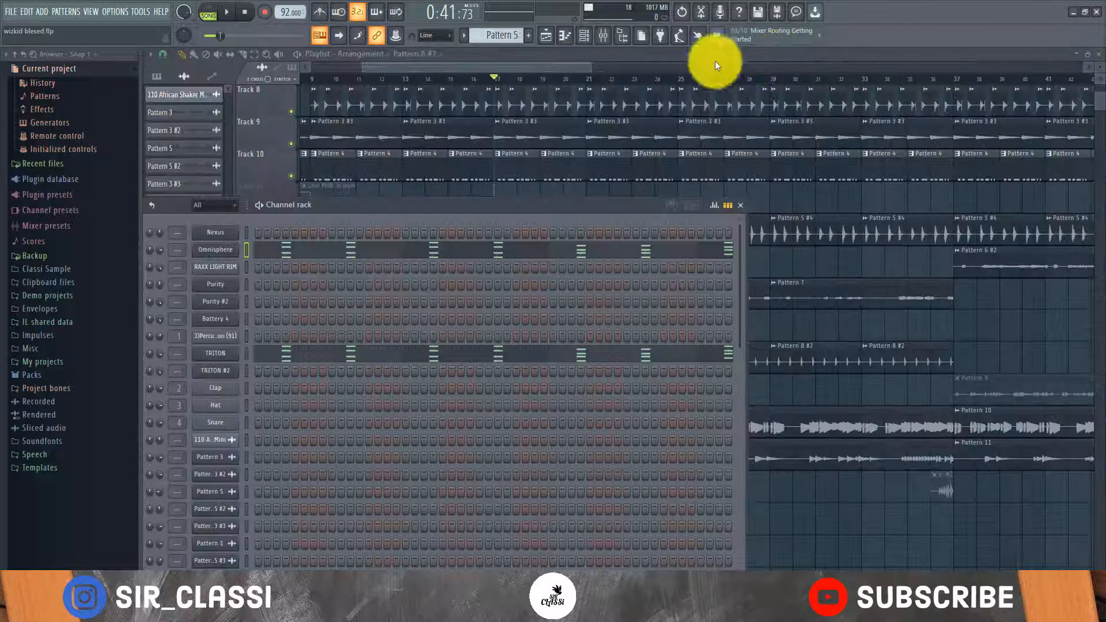
{"action": "left_click", "coordinate": [551, 68]}
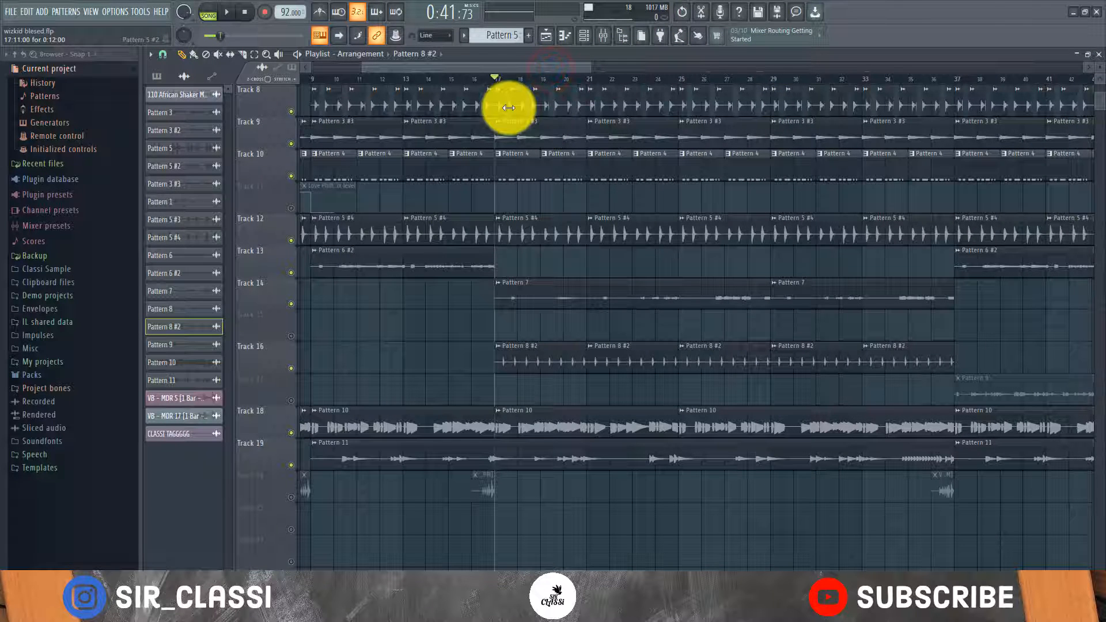
{"action": "scroll", "coordinate": [516, 80], "scroll_direction": "down", "scroll_amount": 5}
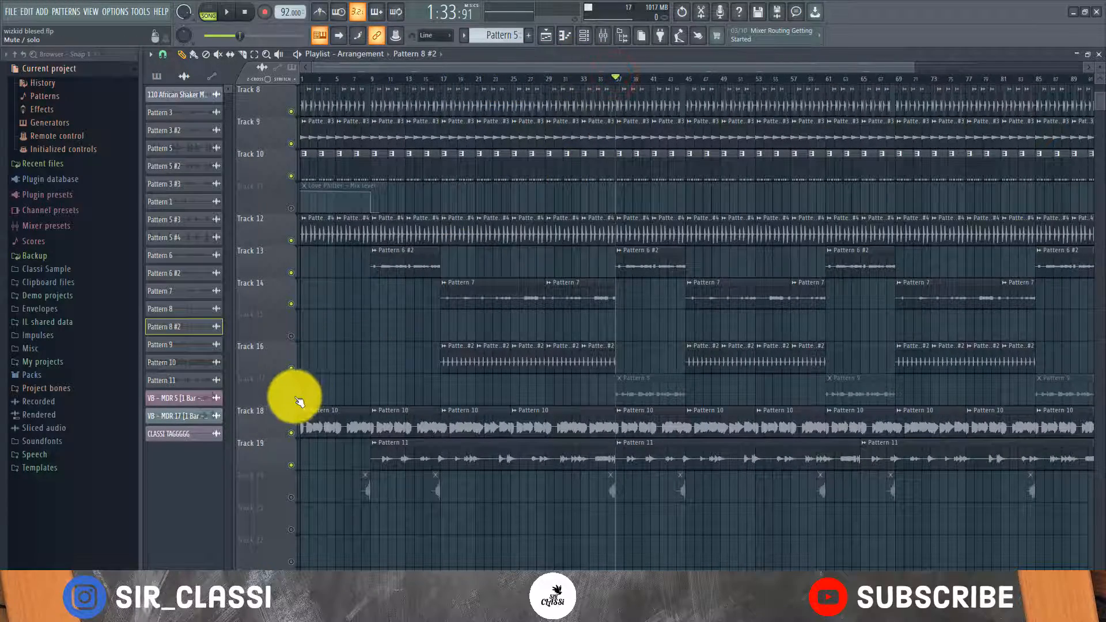
{"action": "key", "text": "space"}
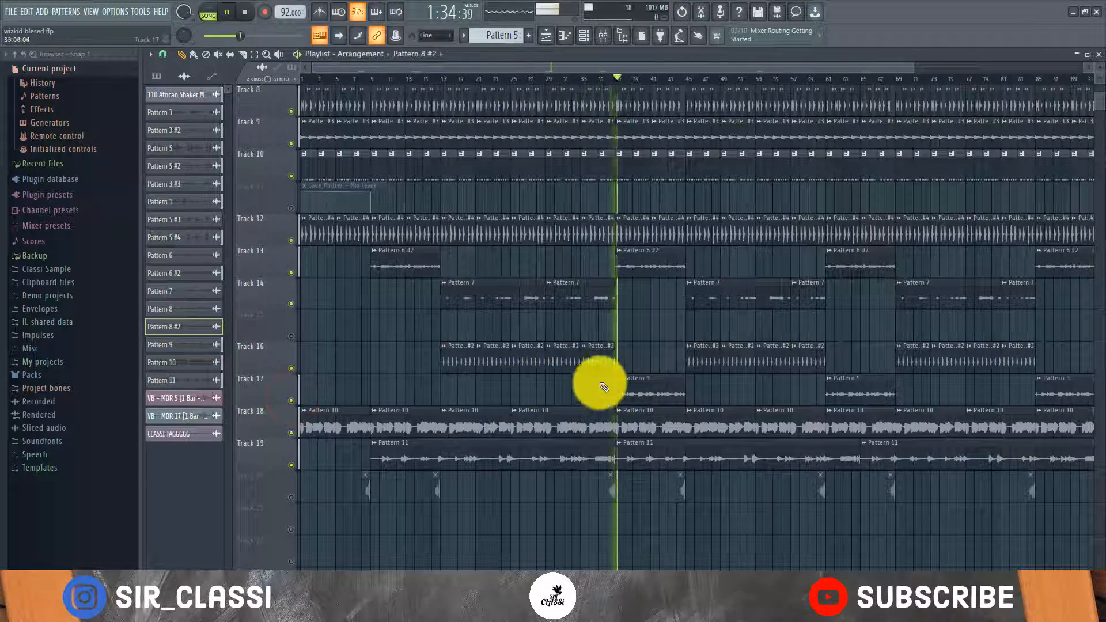
- Show the Pattern 9 clip's sample settings on Track 17, check the channel rack, and stop playback
{"action": "double_click", "coordinate": [627, 381]}
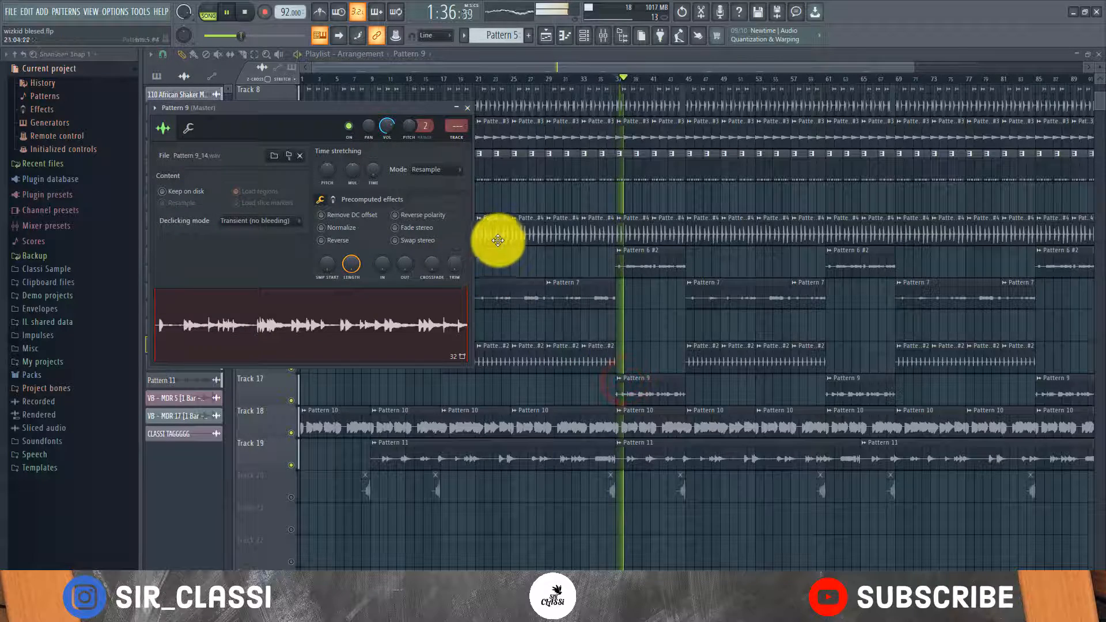
{"action": "left_click", "coordinate": [581, 31]}
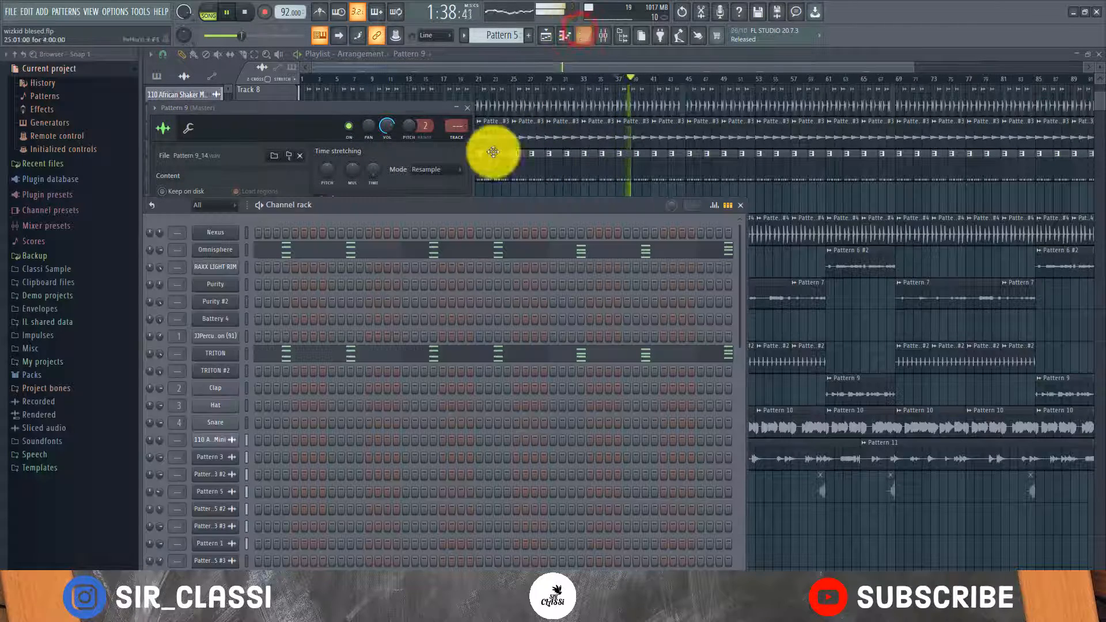
{"action": "left_click_drag", "start_coordinate": [424, 200], "coordinate": [605, 147]}
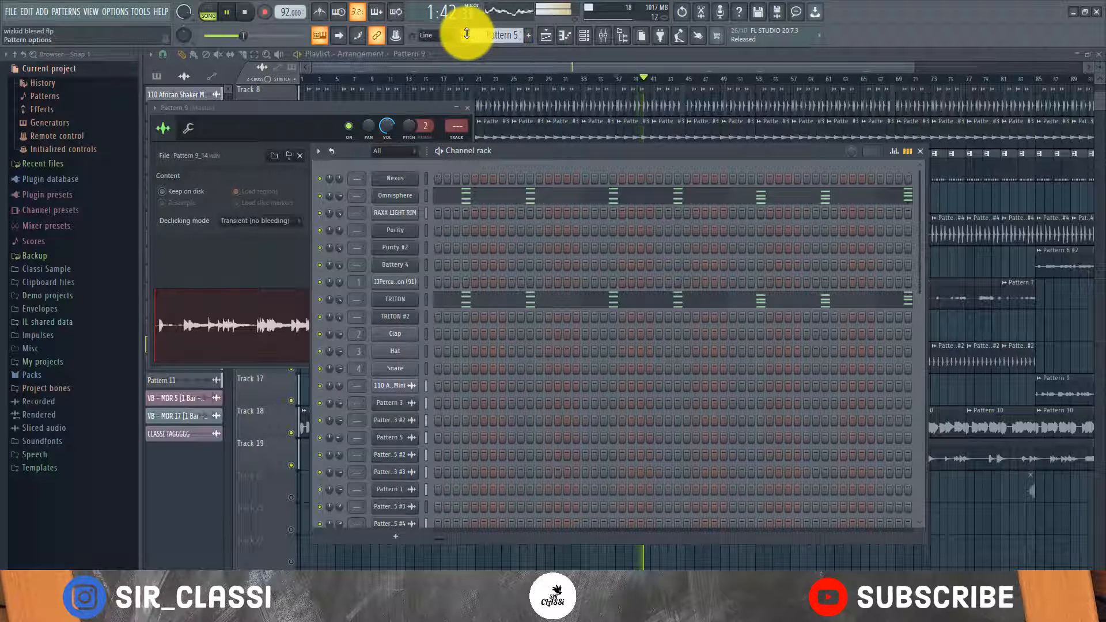
{"action": "left_click", "coordinate": [182, 449]}
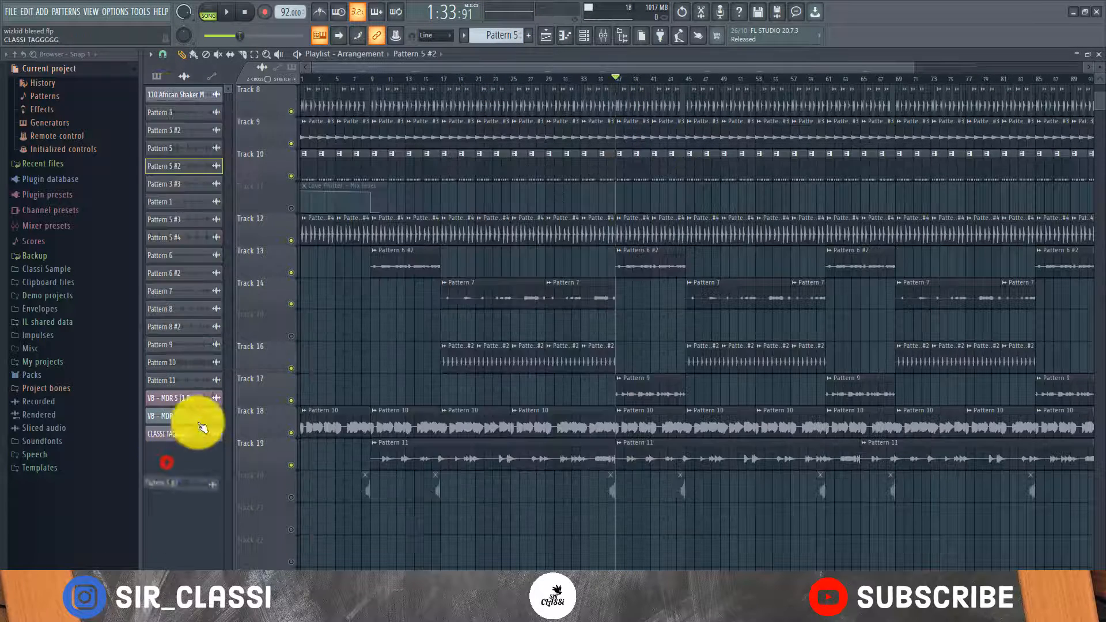
- Open Pattern 11 from the playlist's pattern list and play its Omnisphere notes in pattern mode
{"action": "left_click", "coordinate": [164, 81]}
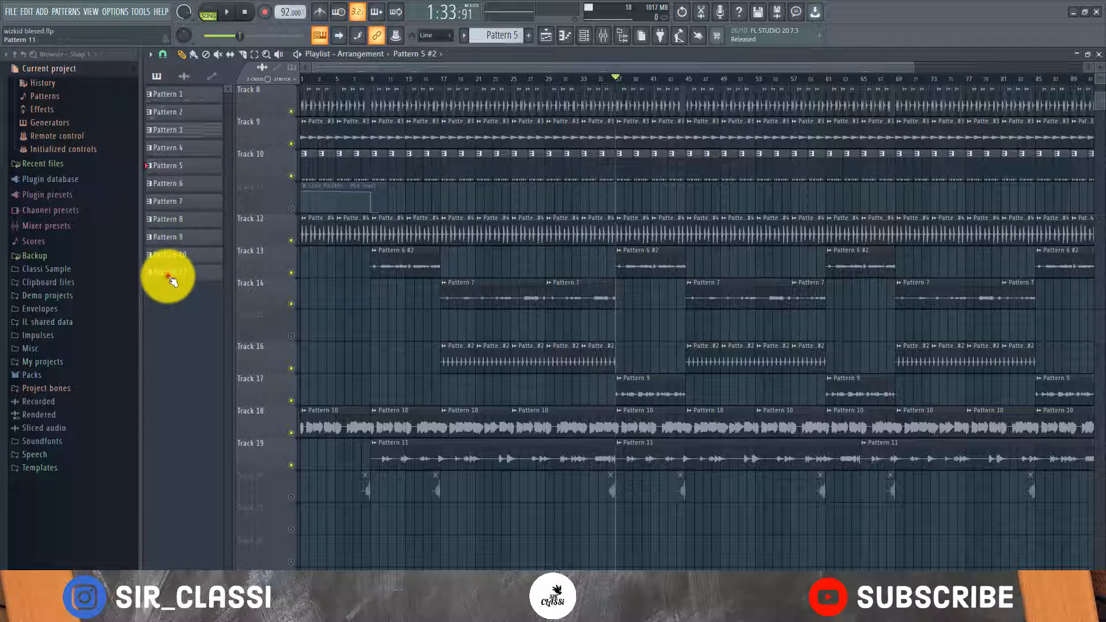
{"action": "double_click", "coordinate": [168, 277]}
{"action": "left_click", "coordinate": [206, 13]}
{"action": "key", "text": "space"}
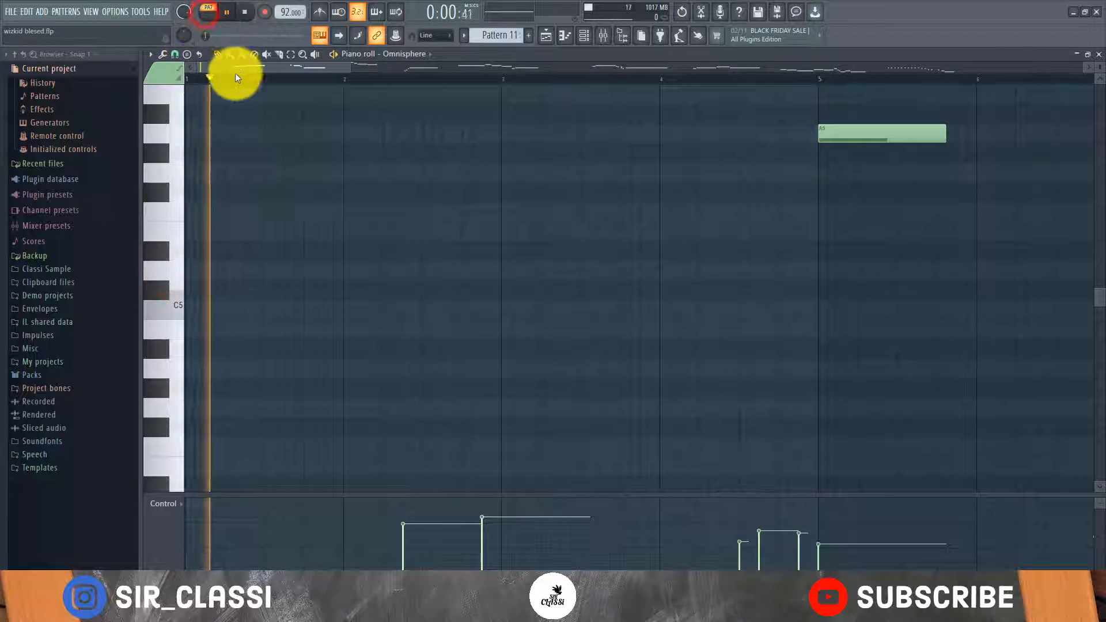
{"action": "scroll", "coordinate": [235, 87], "scroll_direction": "down", "scroll_amount": 3}
{"action": "scroll", "coordinate": [242, 168], "scroll_direction": "up", "scroll_amount": 5}
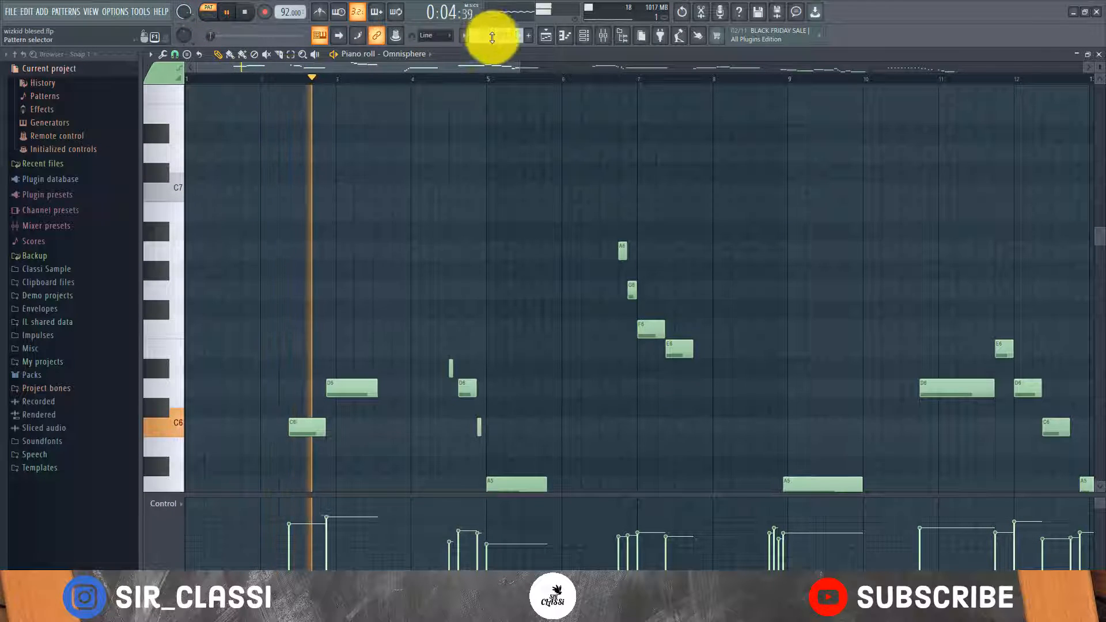
- Stop playback, view Pattern 10's Purity #2 notes in the piano roll, and return to the playlist
{"action": "left_click", "coordinate": [545, 36]}
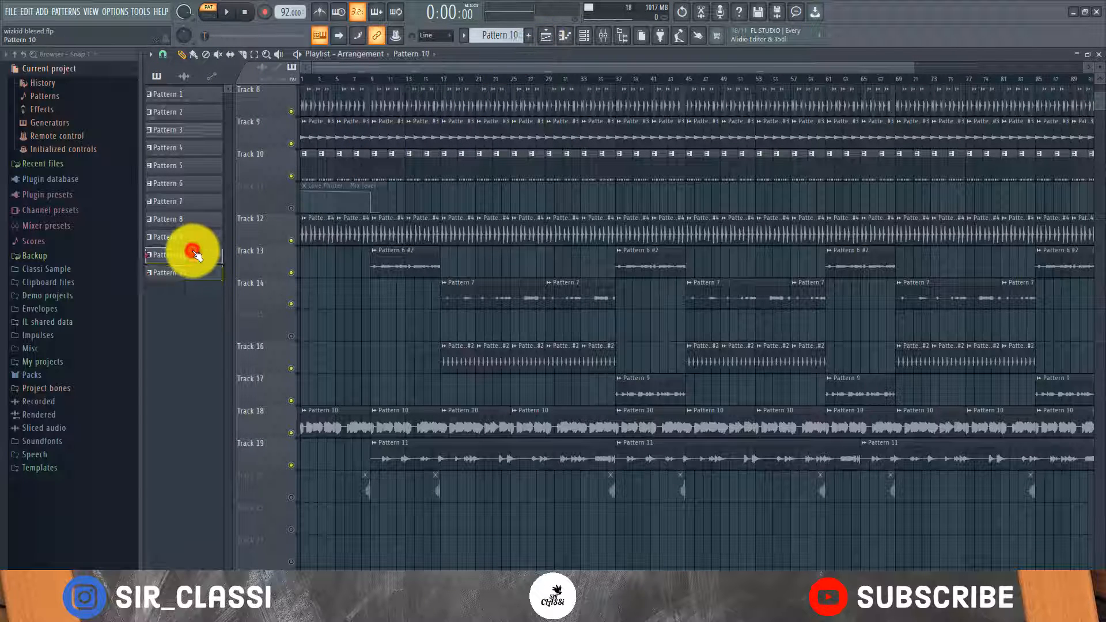
{"action": "left_click", "coordinate": [193, 253]}
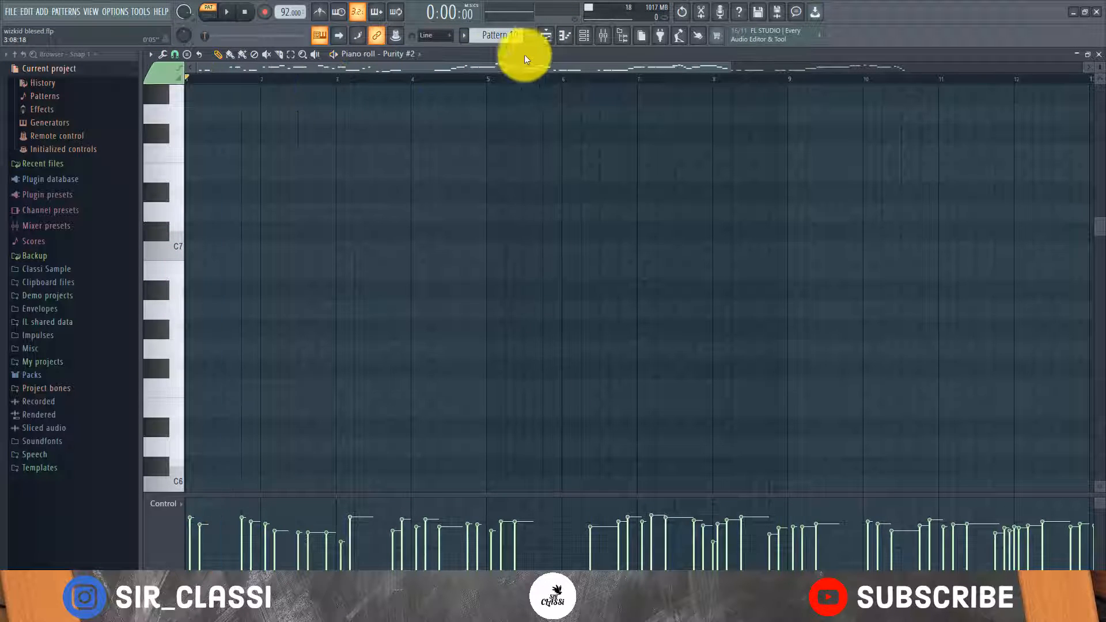
{"action": "left_click", "coordinate": [532, 39]}
- Open Pattern 9's Nexus melody in the piano roll, examine its notes during pattern playback, and stop
{"action": "left_click", "coordinate": [174, 242]}
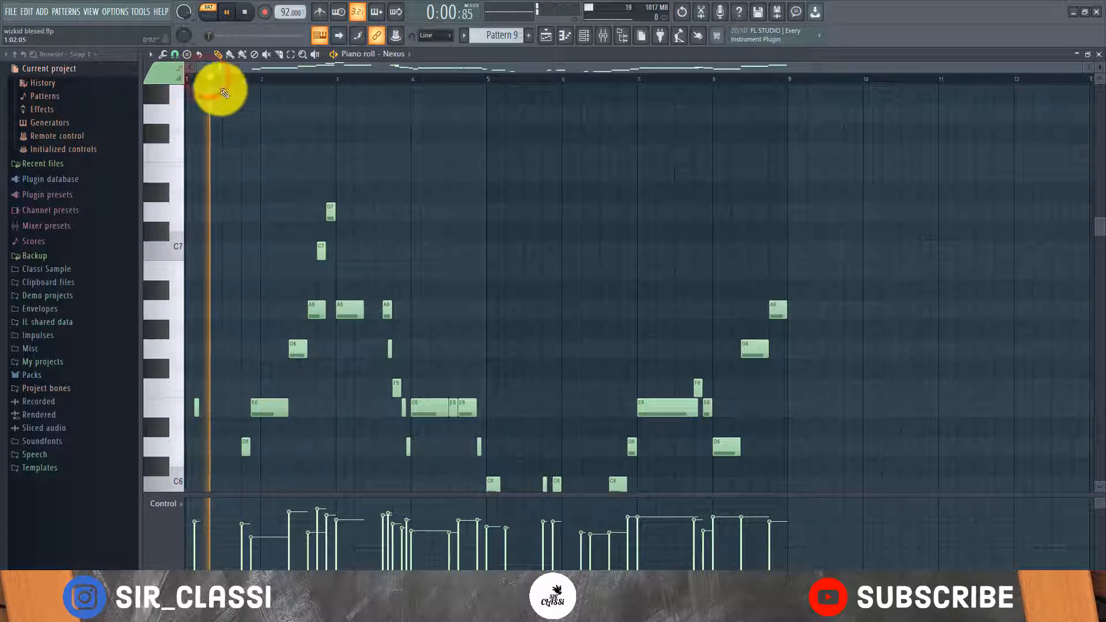
{"action": "scroll", "coordinate": [273, 130], "scroll_direction": "down", "scroll_amount": 3}
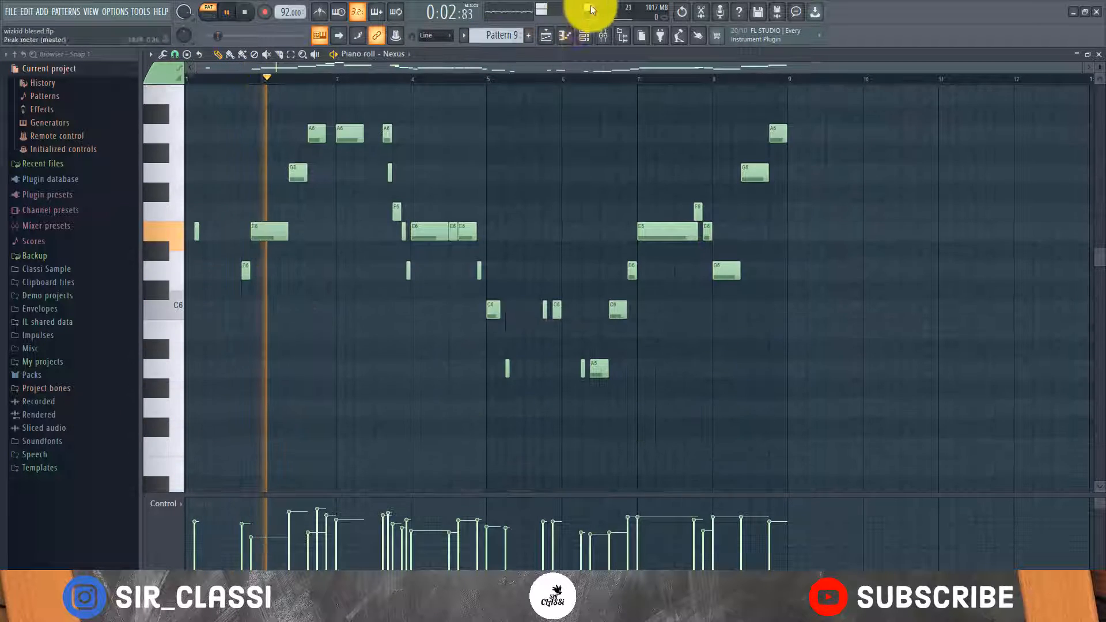
{"action": "scroll", "coordinate": [564, 79], "scroll_direction": "up", "scroll_amount": 2}
{"action": "scroll", "coordinate": [468, 80], "scroll_direction": "down", "scroll_amount": 2}
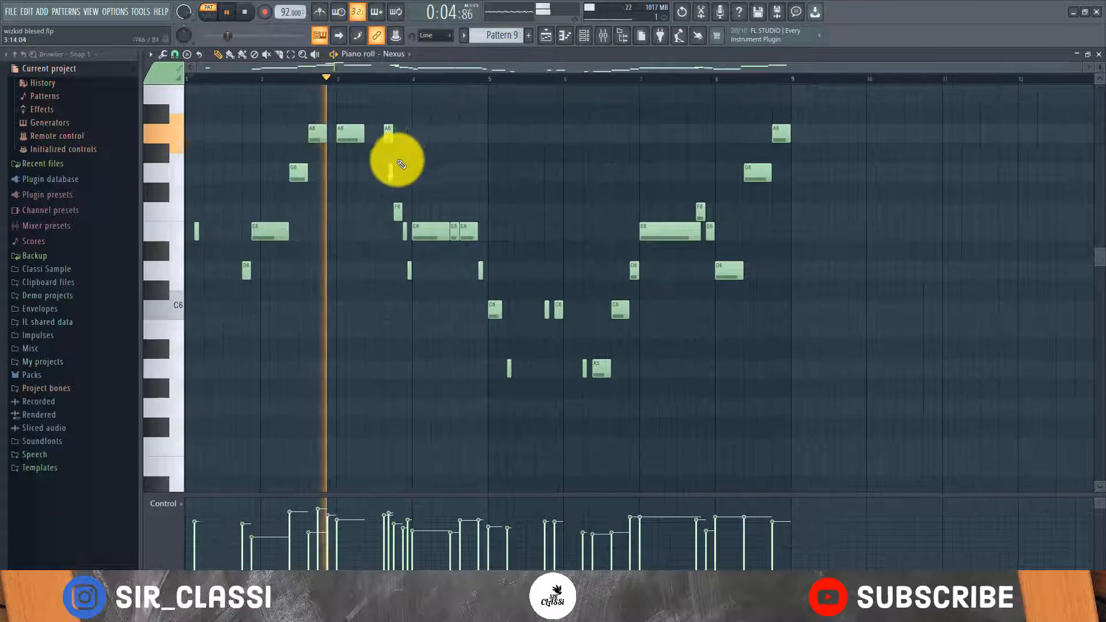
{"action": "scroll", "coordinate": [381, 155], "scroll_direction": "up", "scroll_amount": 2}
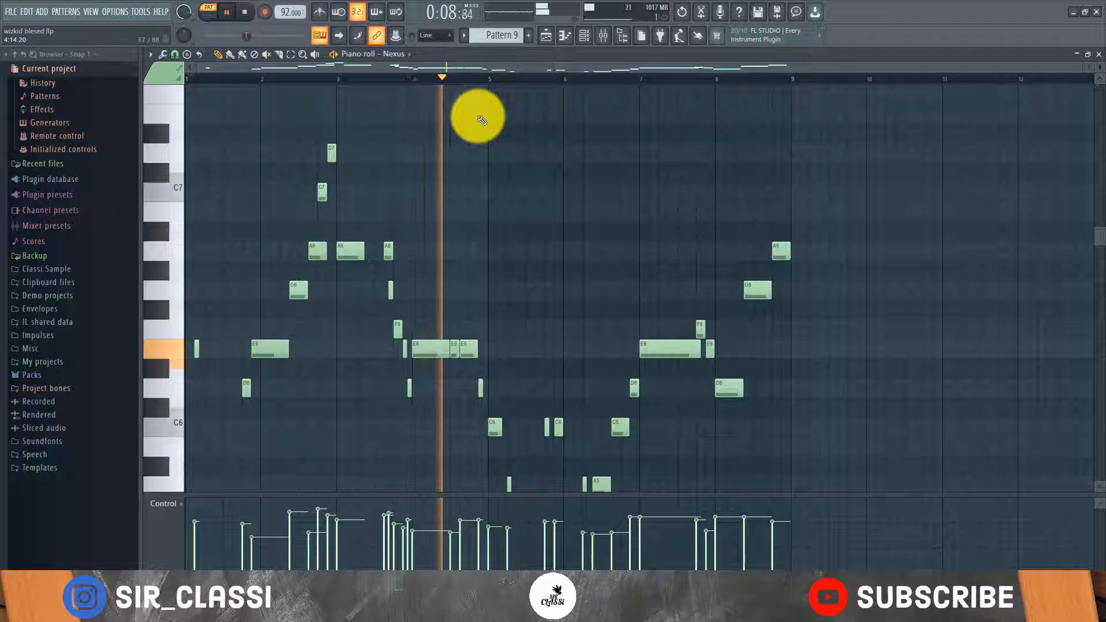
{"action": "scroll", "coordinate": [484, 132], "scroll_direction": "down", "scroll_amount": 2}
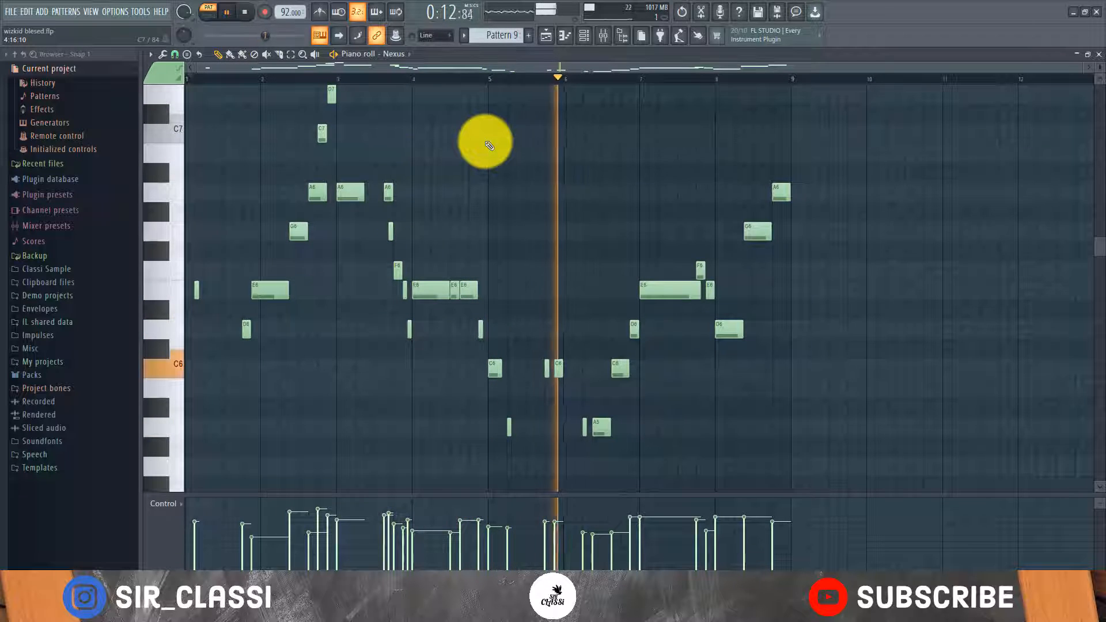
{"action": "key", "text": "space"}
- Show the Nexus channel's plugin with its GT Funky Wha Guitar preset, and return to the playlist
{"action": "left_click", "coordinate": [582, 36]}
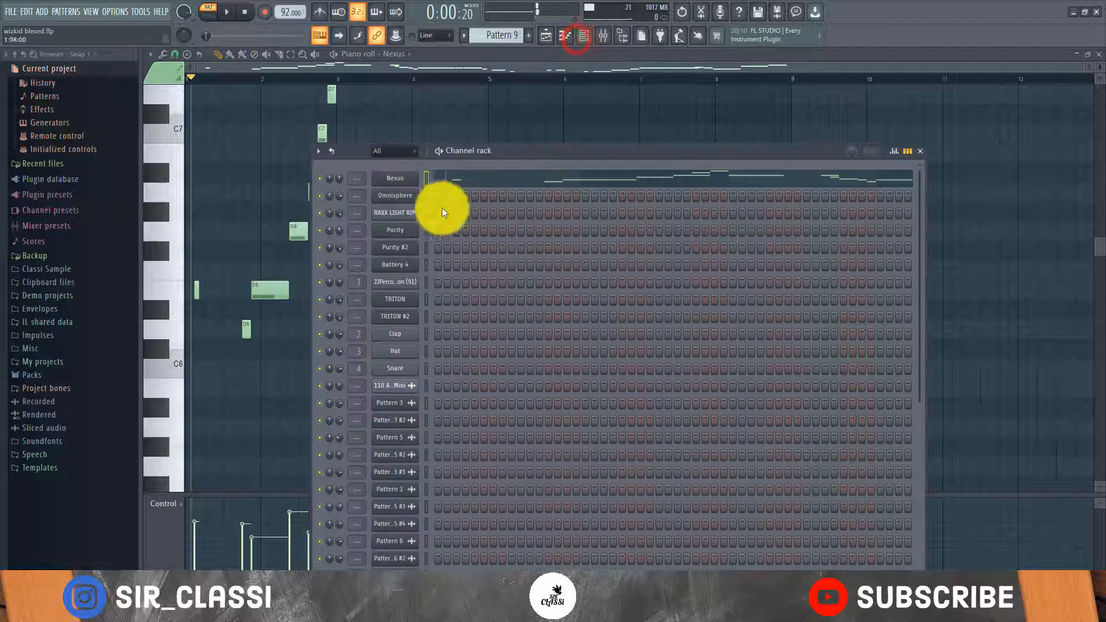
{"action": "left_click", "coordinate": [403, 184]}
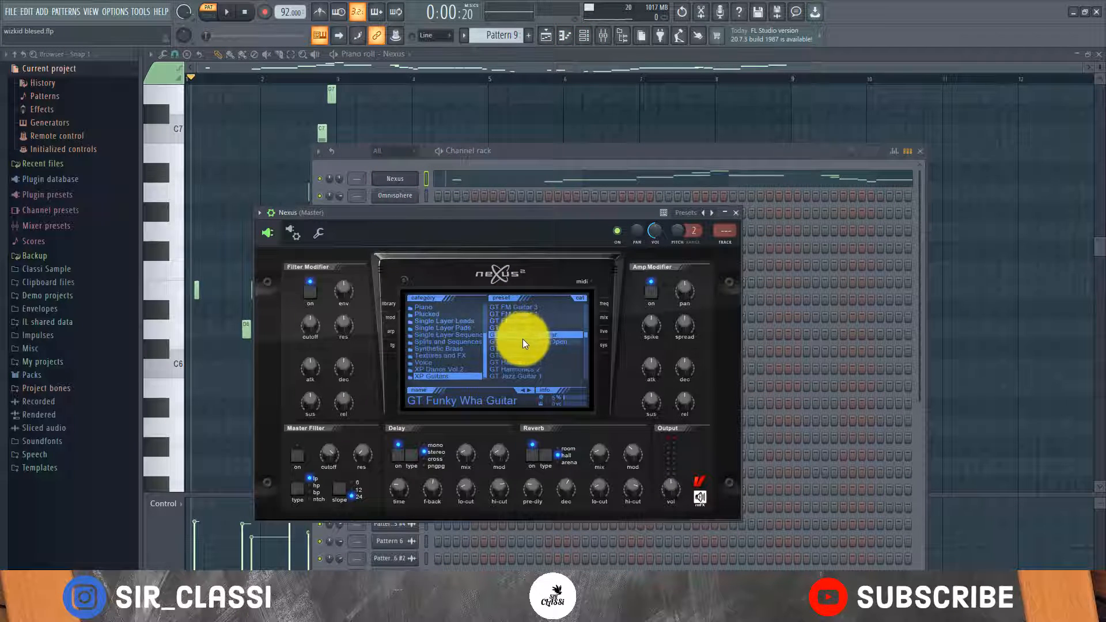
{"action": "left_click_drag", "start_coordinate": [554, 42], "coordinate": [529, 105]}
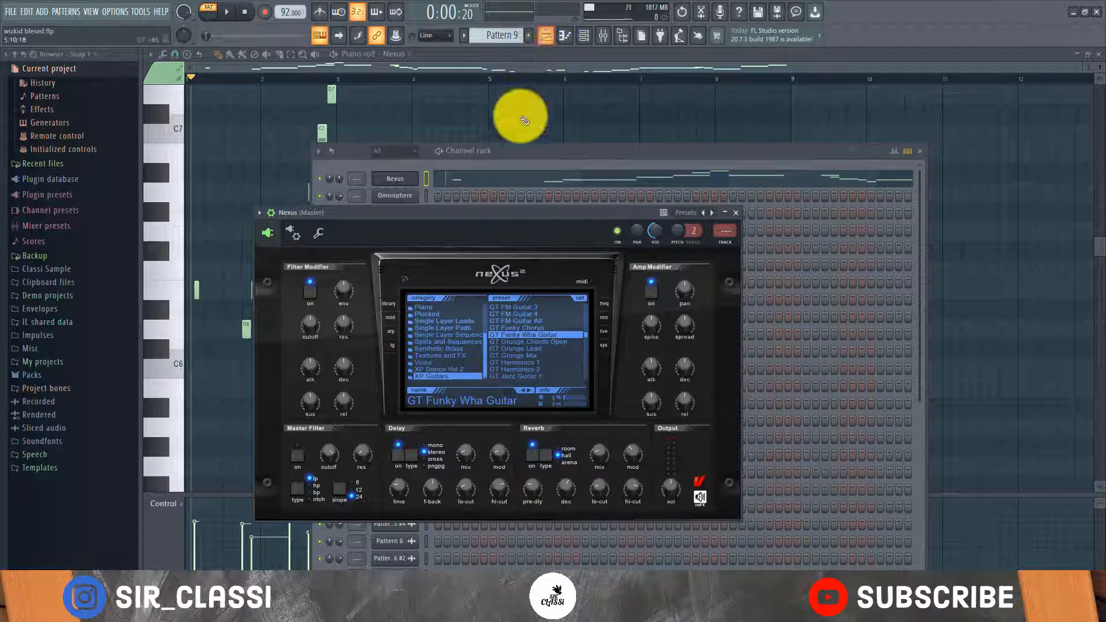
{"action": "left_click", "coordinate": [553, 36]}
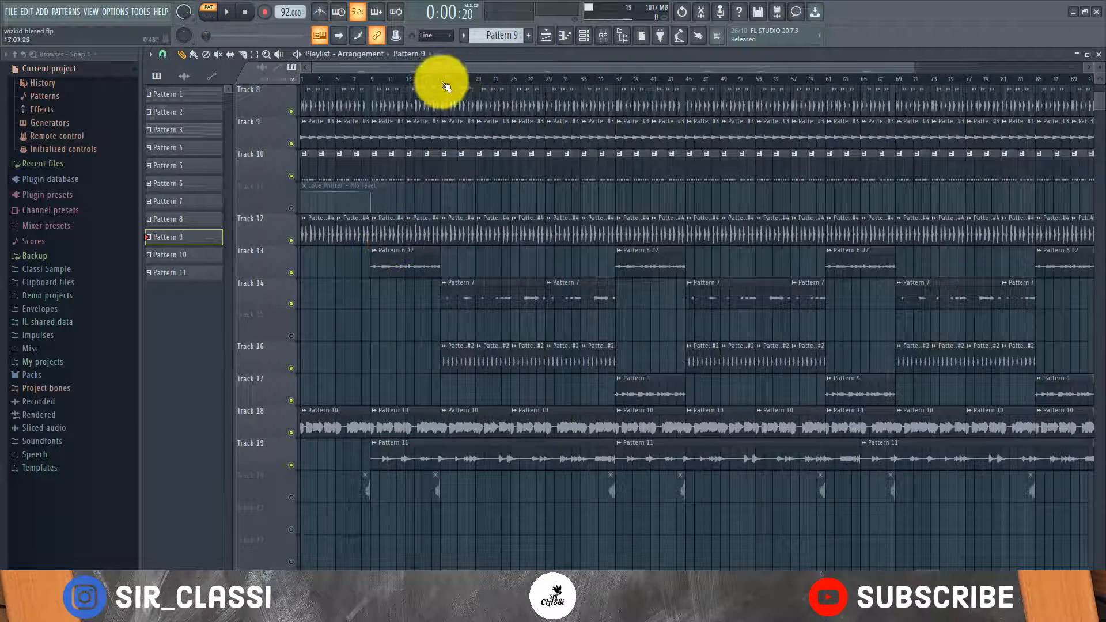
- Play the song from bar 17 in song mode, show the Pattern 11 clip's sample settings on Track 19, and stop
{"action": "scroll", "coordinate": [442, 85], "scroll_direction": "up", "scroll_amount": 6}
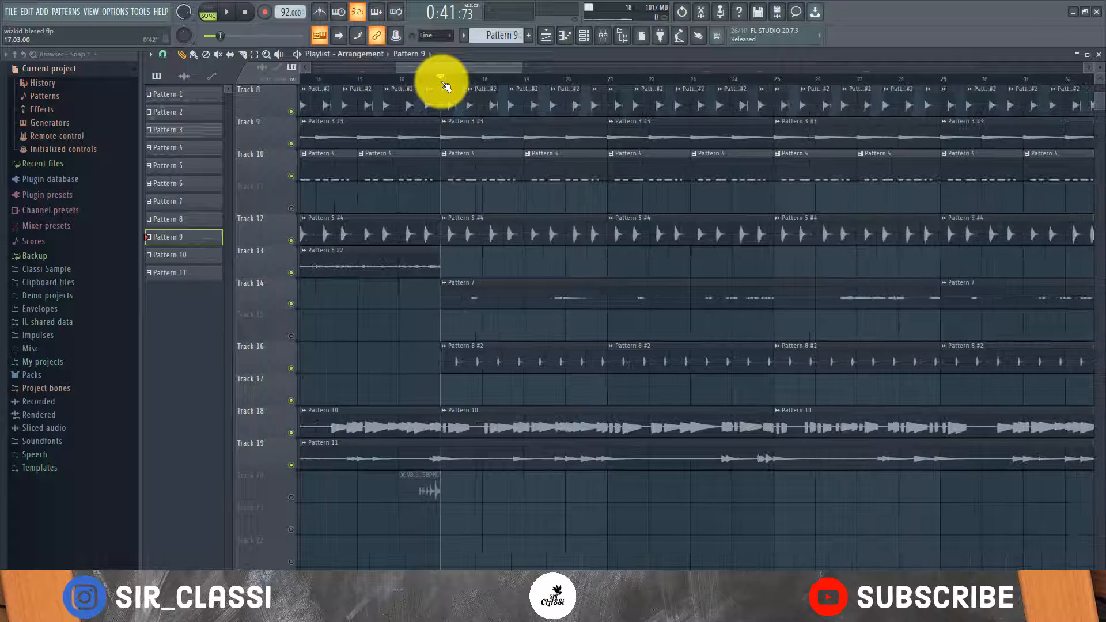
{"action": "key", "text": "space"}
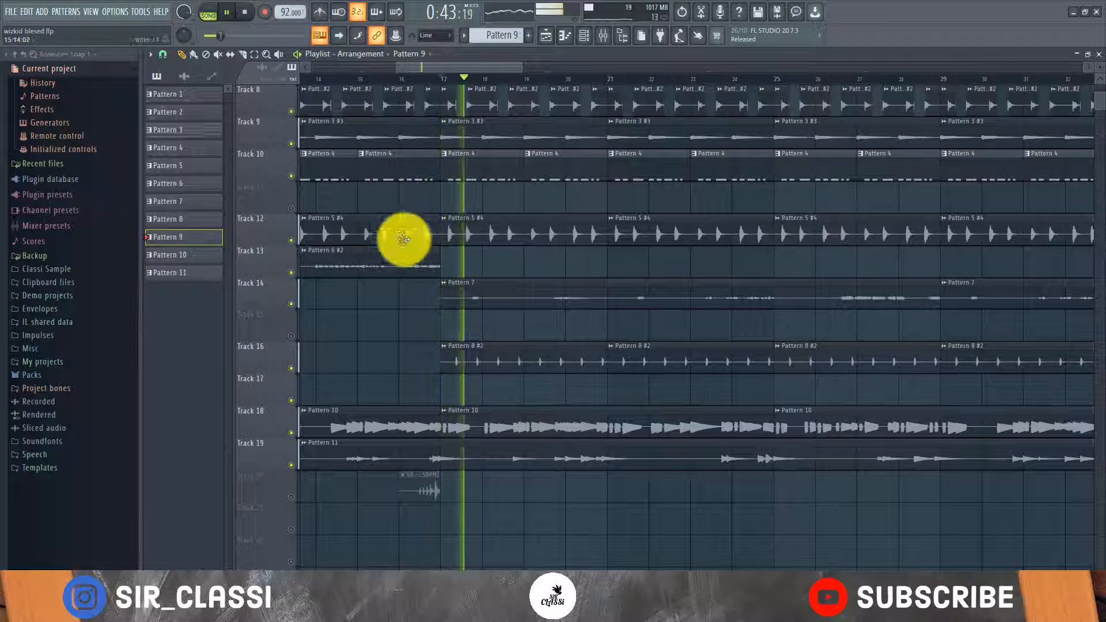
{"action": "double_click", "coordinate": [512, 457]}
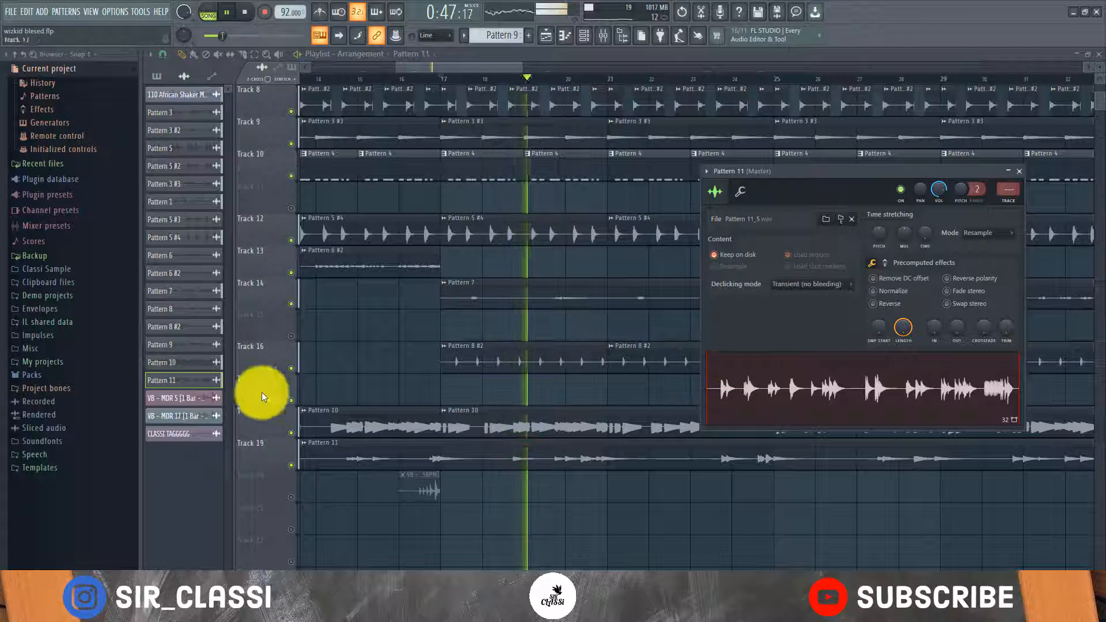
{"action": "key", "text": "space"}
- Reopen Pattern 11 from the pattern list in the piano roll and start playing it in pattern mode
{"action": "left_click", "coordinate": [157, 75]}
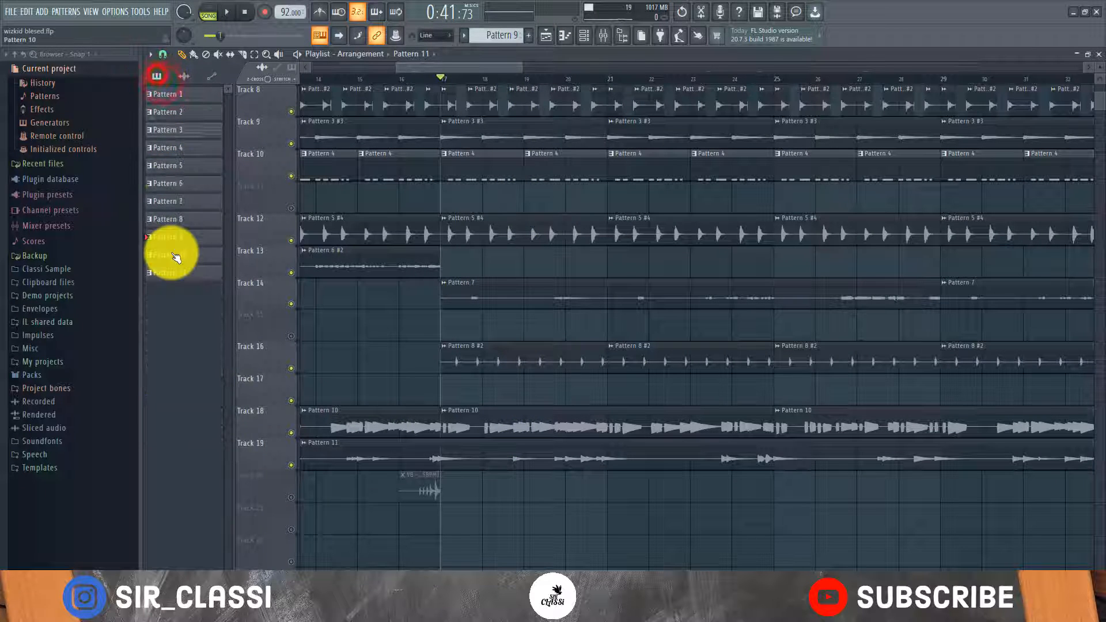
{"action": "double_click", "coordinate": [182, 271]}
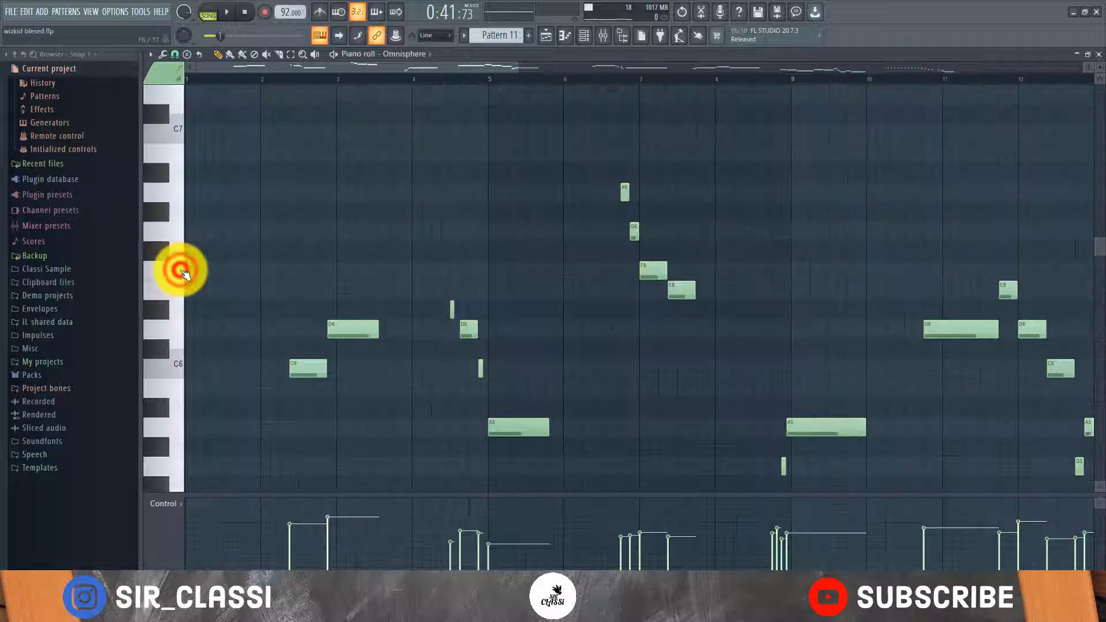
{"action": "left_click", "coordinate": [208, 11]}
{"action": "key", "text": "space"}
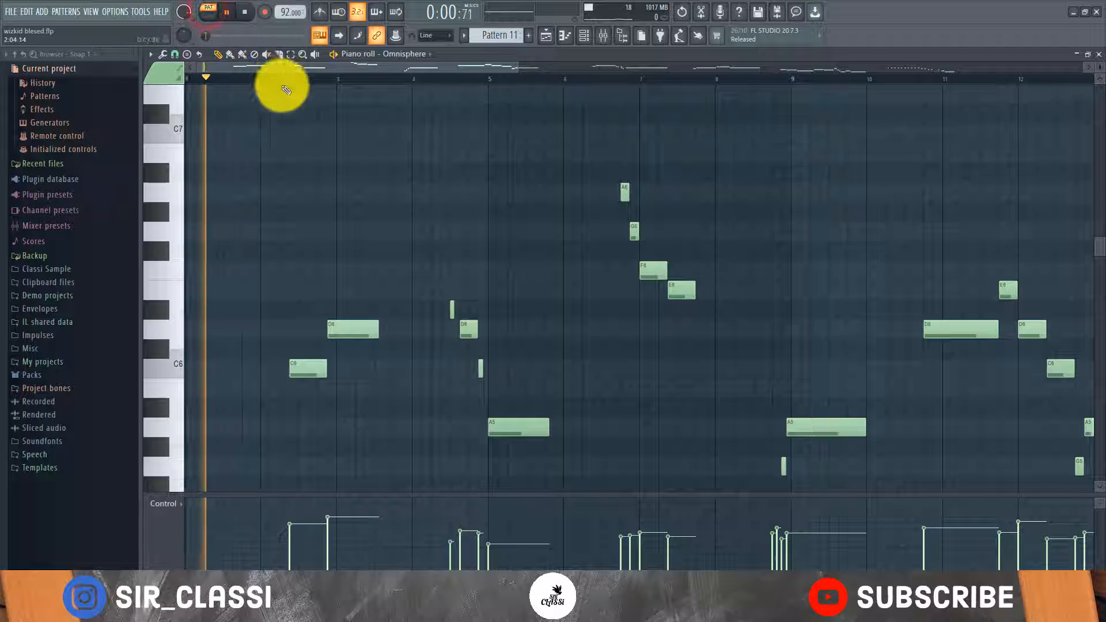
- Examine Pattern 11's full Omnisphere melody in the piano roll, following its notes during playback
{"action": "scroll", "coordinate": [280, 82], "scroll_direction": "down", "scroll_amount": 3}
{"action": "scroll", "coordinate": [271, 154], "scroll_direction": "down", "scroll_amount": 3}
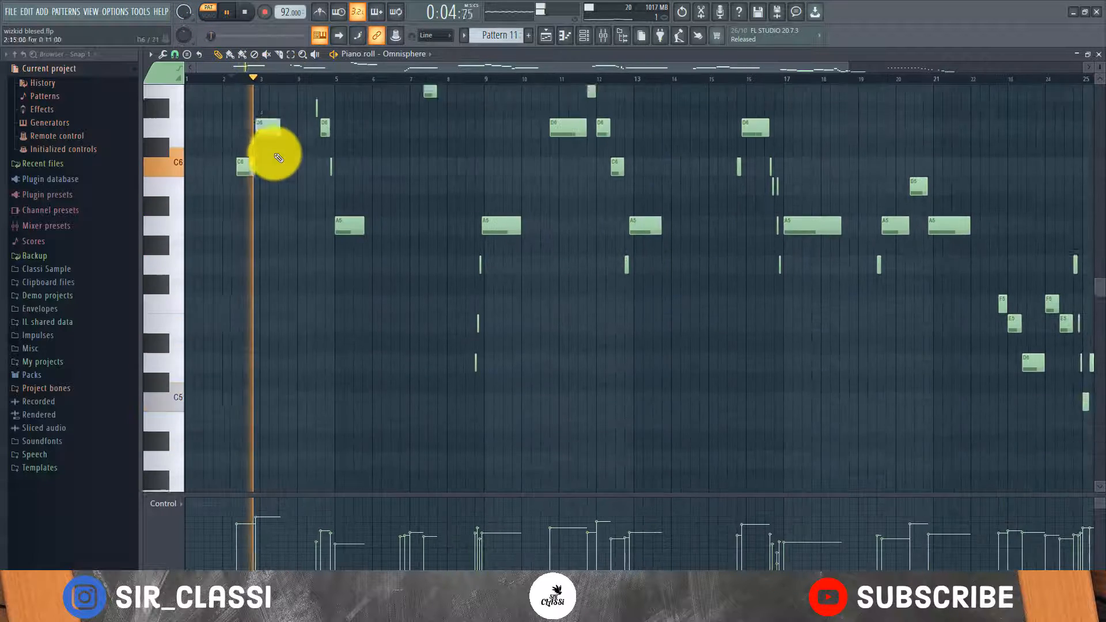
{"action": "scroll", "coordinate": [277, 135], "scroll_direction": "down", "scroll_amount": 2}
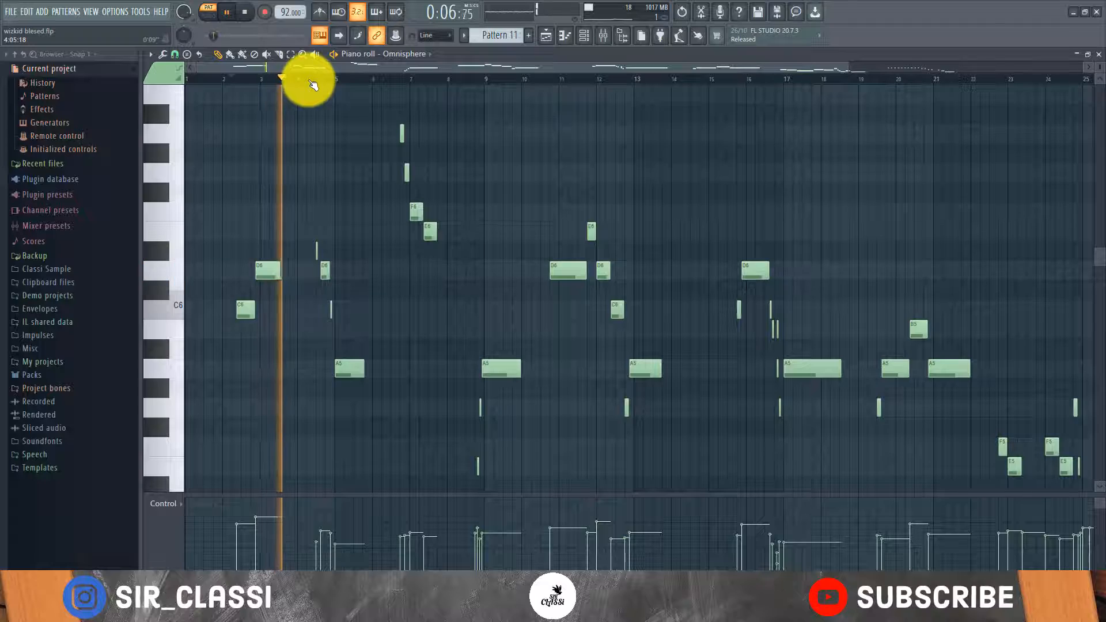
{"action": "scroll", "coordinate": [313, 84], "scroll_direction": "up", "scroll_amount": 2}
{"action": "scroll", "coordinate": [313, 84], "scroll_direction": "down", "scroll_amount": 3}
{"action": "scroll", "coordinate": [313, 84], "scroll_direction": "up", "scroll_amount": 3}
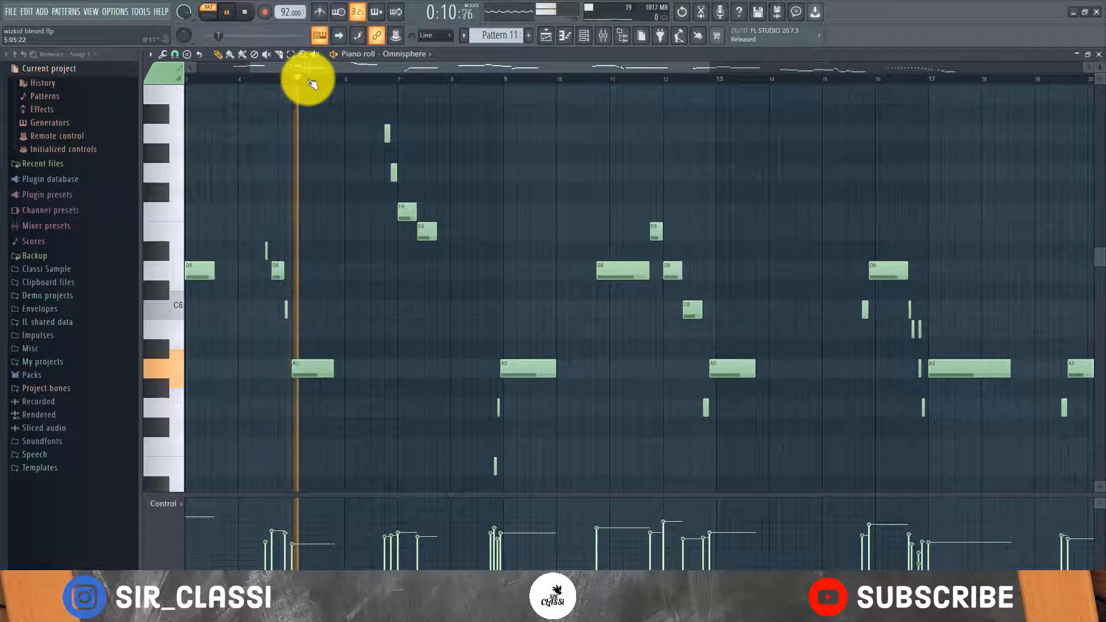
{"action": "scroll", "coordinate": [313, 84], "scroll_direction": "down", "scroll_amount": 3}
{"action": "scroll", "coordinate": [338, 80], "scroll_direction": "up", "scroll_amount": 3}
{"action": "scroll", "coordinate": [348, 80], "scroll_direction": "down", "scroll_amount": 1}
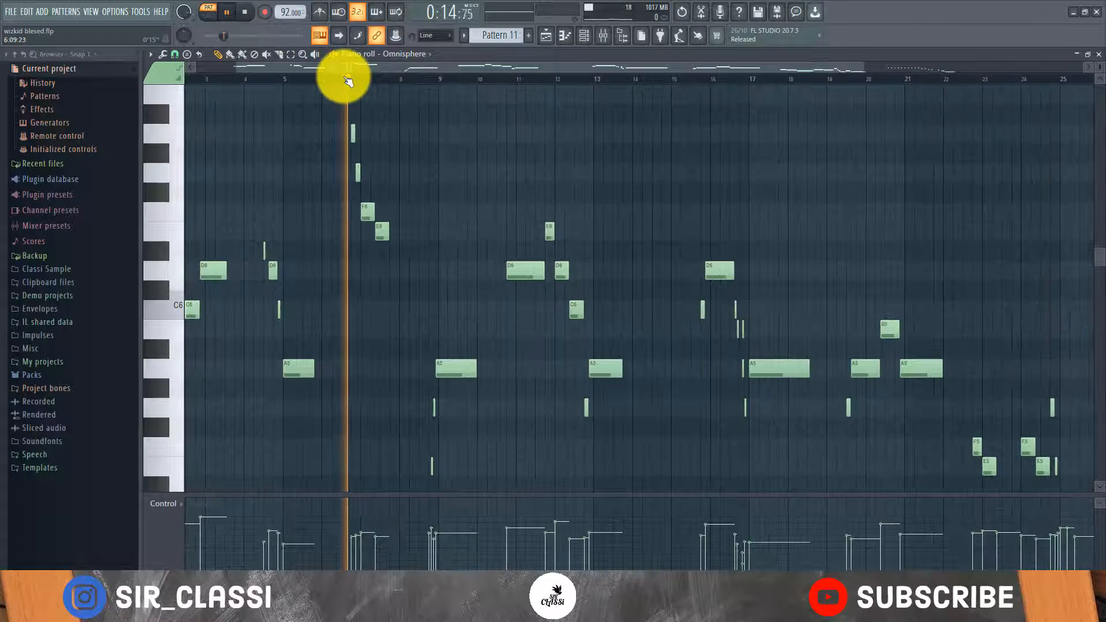
{"action": "scroll", "coordinate": [348, 81], "scroll_direction": "down", "scroll_amount": 2}
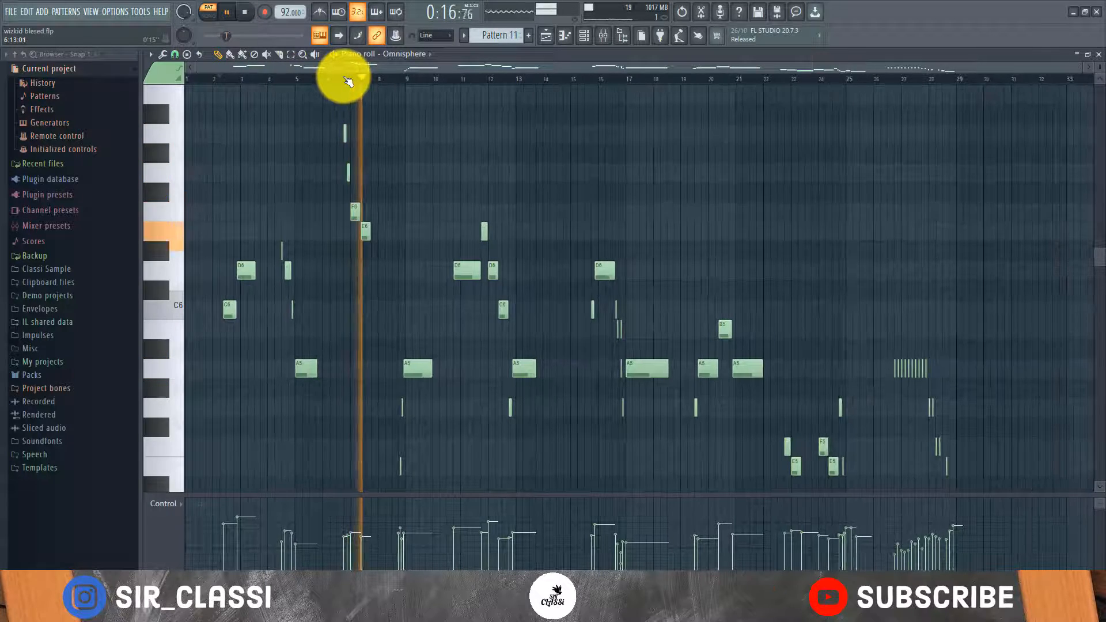
{"action": "scroll", "coordinate": [464, 190], "scroll_direction": "down", "scroll_amount": 3}
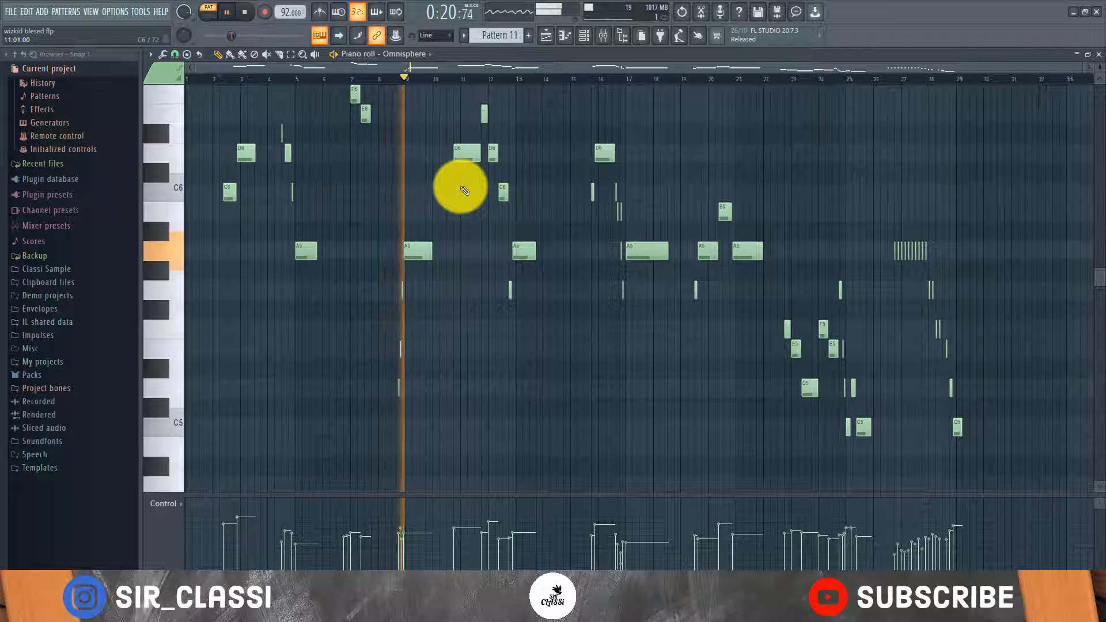
- Stop playback, close the Omnisphere piano roll and return to the playlist arrangement
{"action": "key", "text": "space"}
{"action": "scroll", "coordinate": [544, 156], "scroll_direction": "up", "scroll_amount": 1}
{"action": "scroll", "coordinate": [519, 162], "scroll_direction": "up", "scroll_amount": 1}
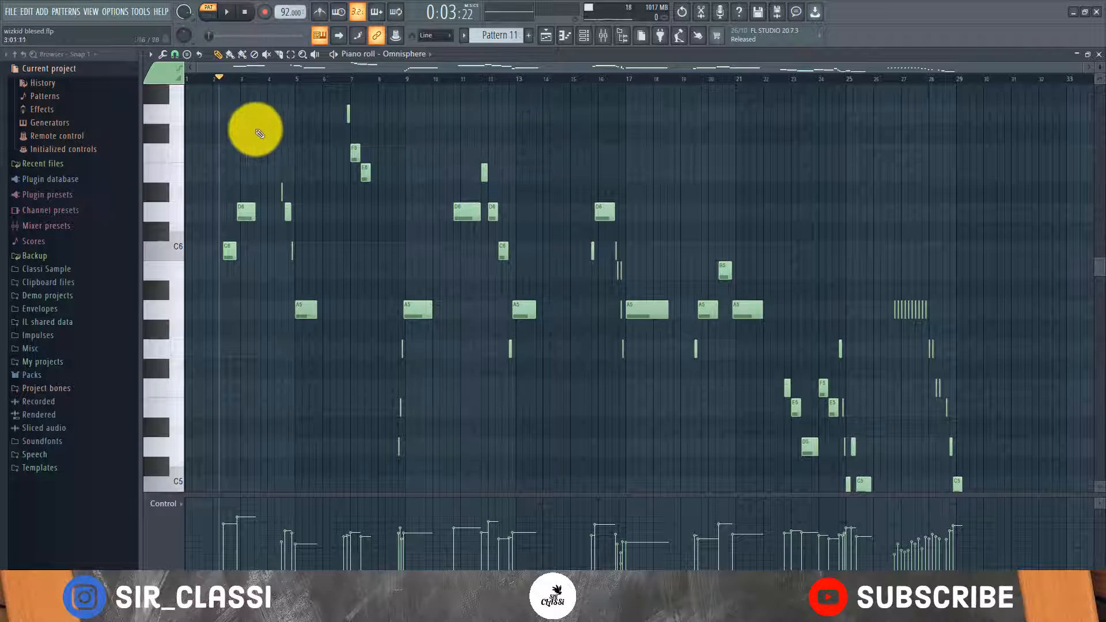
{"action": "left_click", "coordinate": [1098, 56]}
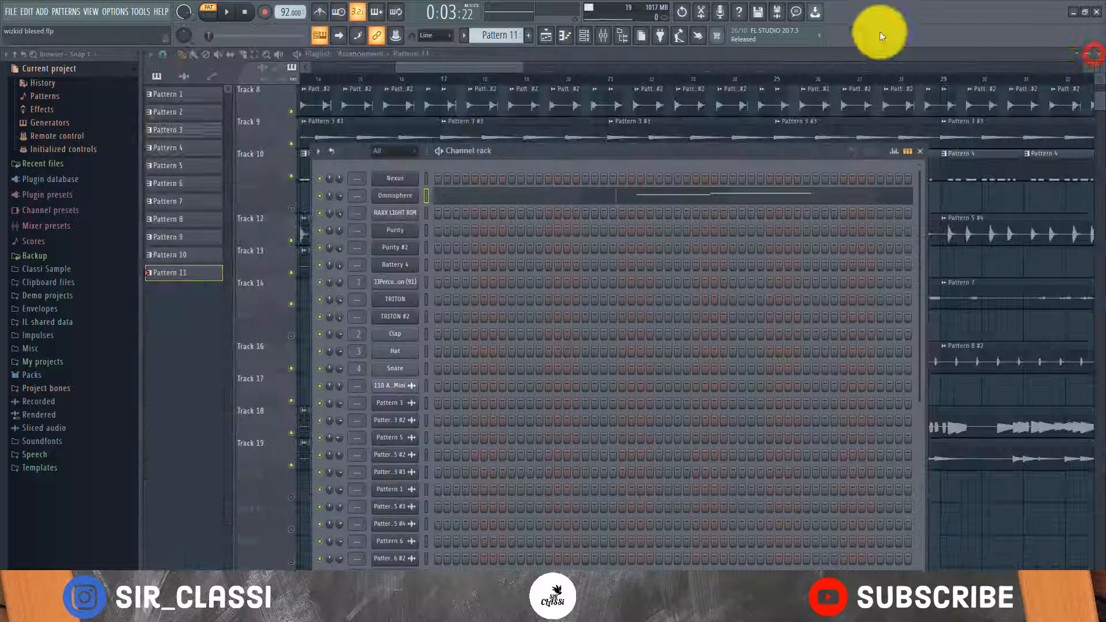
{"action": "left_click", "coordinate": [439, 58]}
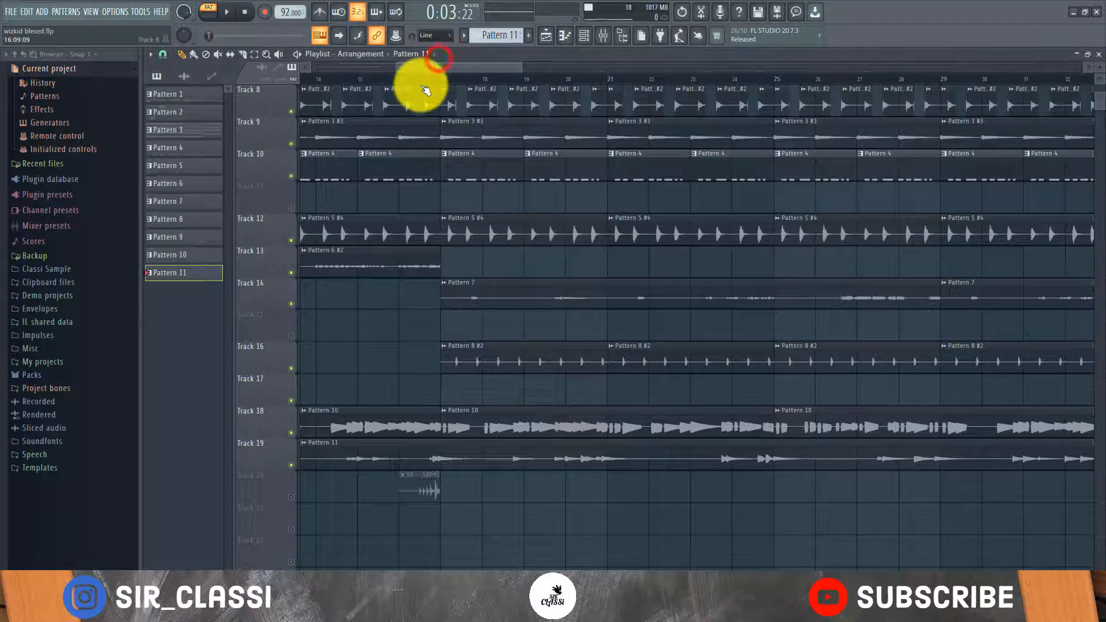
- Unmute Track 20 and play the song from bar 16 in song mode to hear its transition clip
{"action": "scroll", "coordinate": [425, 85], "scroll_direction": "down", "scroll_amount": 6}
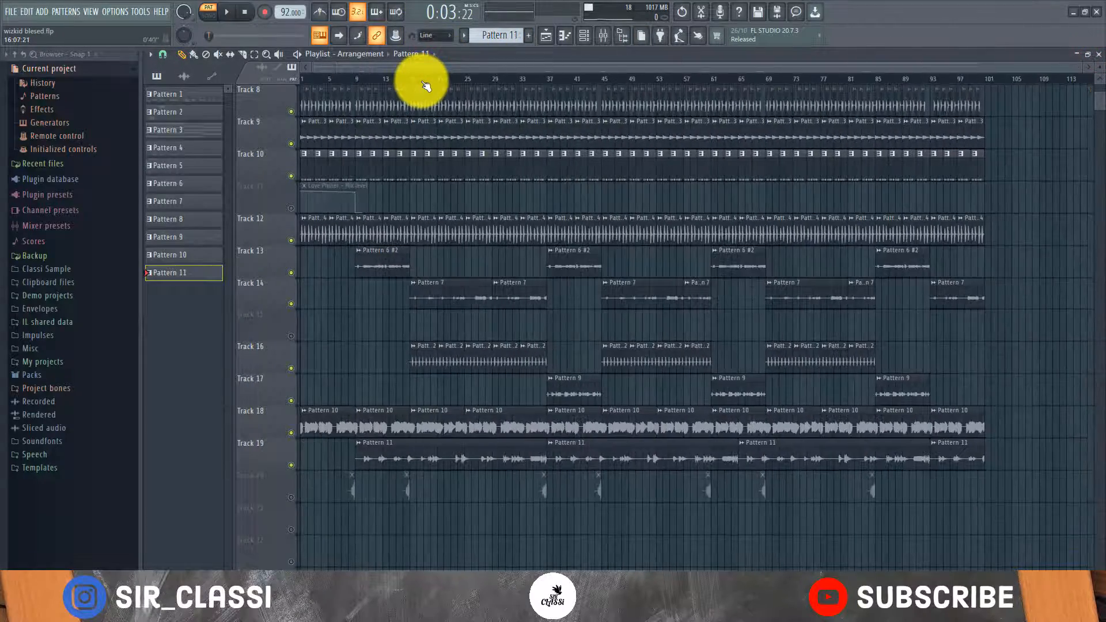
{"action": "scroll", "coordinate": [375, 74], "scroll_direction": "up", "scroll_amount": 7}
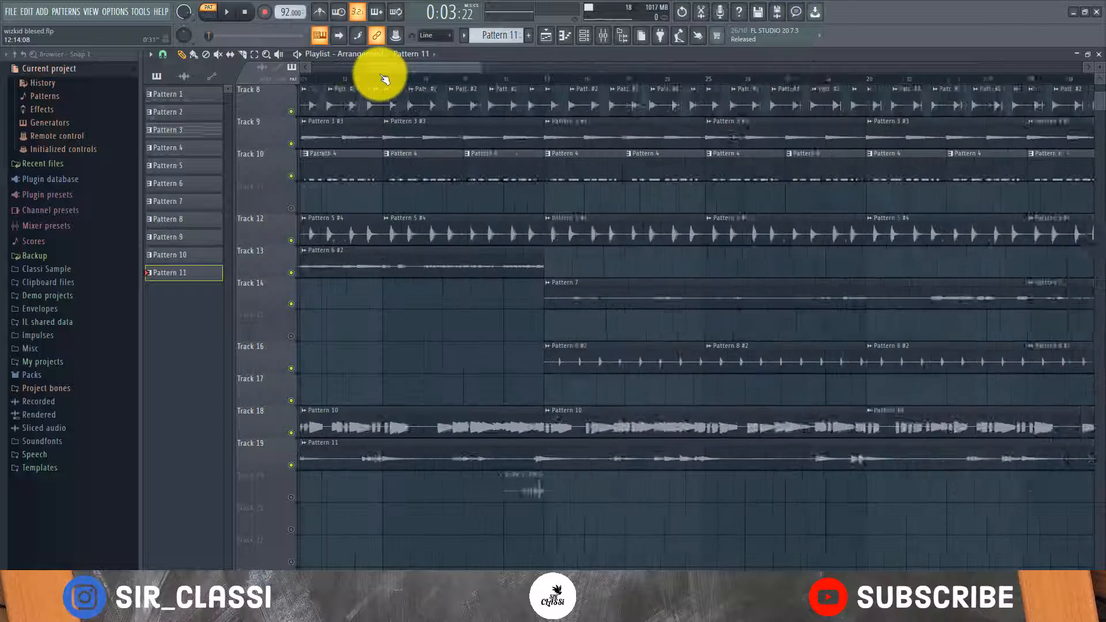
{"action": "left_click", "coordinate": [291, 497]}
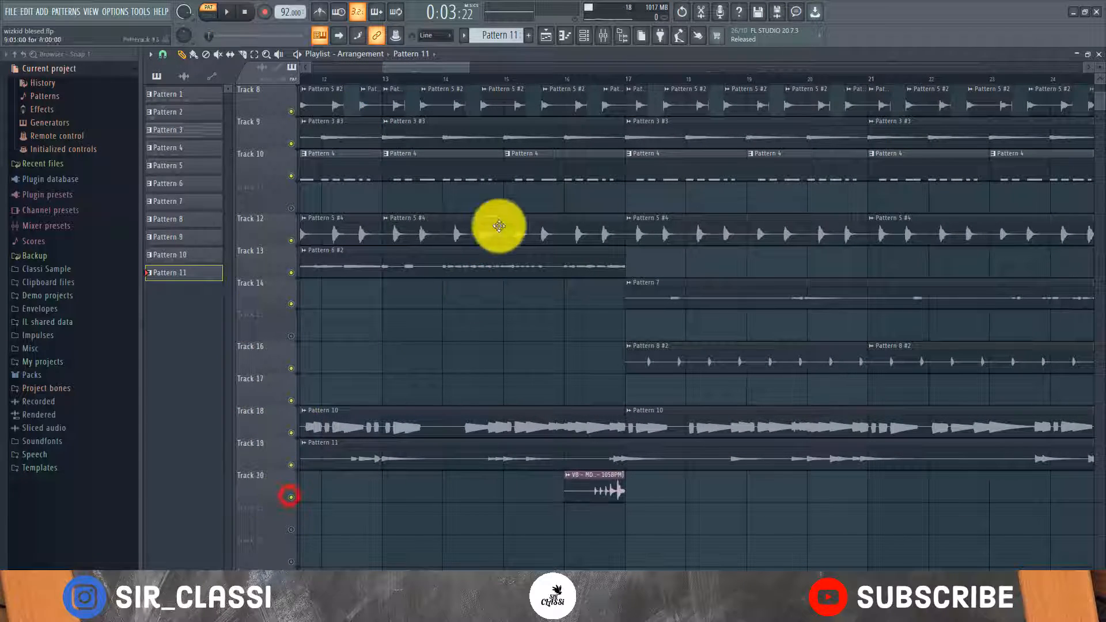
{"action": "left_click", "coordinate": [569, 79]}
{"action": "key", "text": "space"}
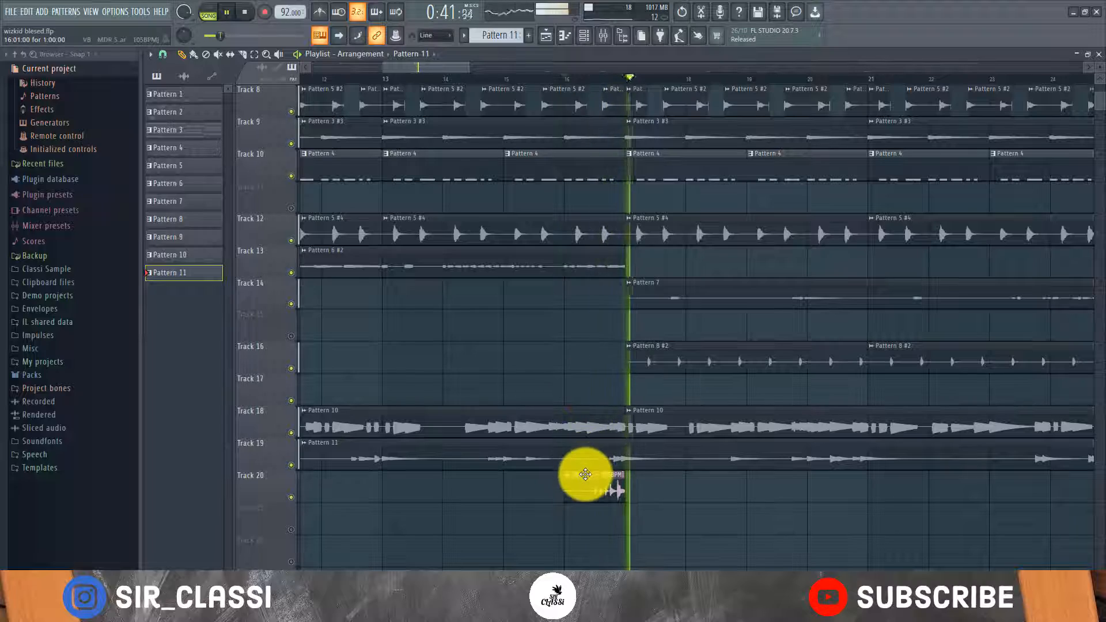
- Play from bar 8, show the sample settings of the first VB - MDR 5 clip on Track 20, and stop
{"action": "scroll", "coordinate": [507, 79], "scroll_direction": "down", "scroll_amount": 5}
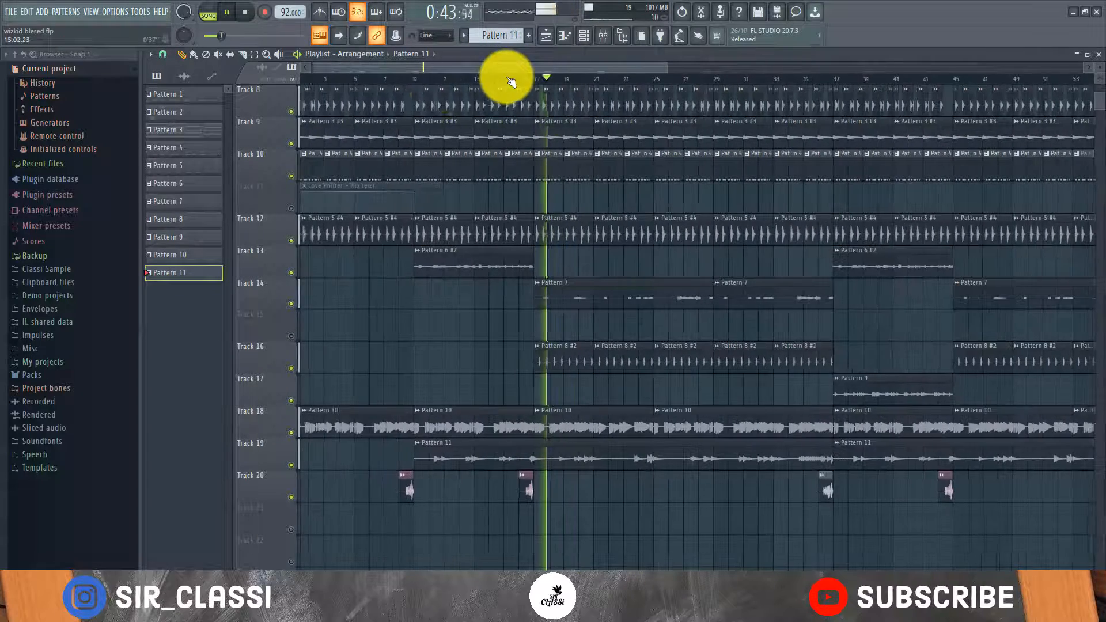
{"action": "left_click", "coordinate": [400, 79]}
{"action": "scroll", "coordinate": [395, 79], "scroll_direction": "up", "scroll_amount": 3}
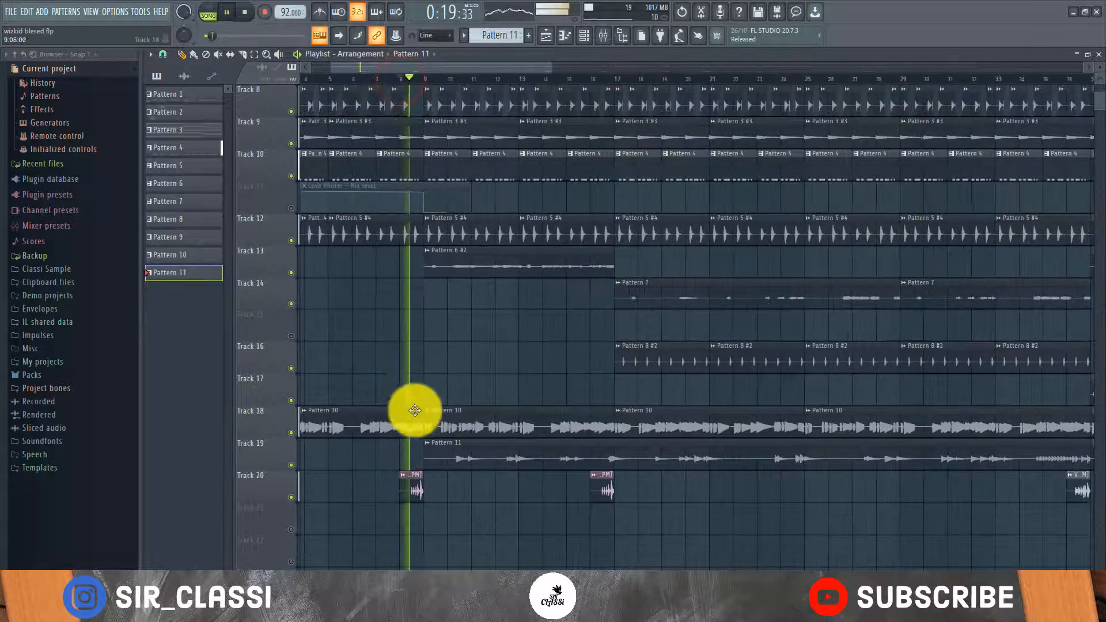
{"action": "double_click", "coordinate": [415, 488]}
{"action": "key", "text": "space"}
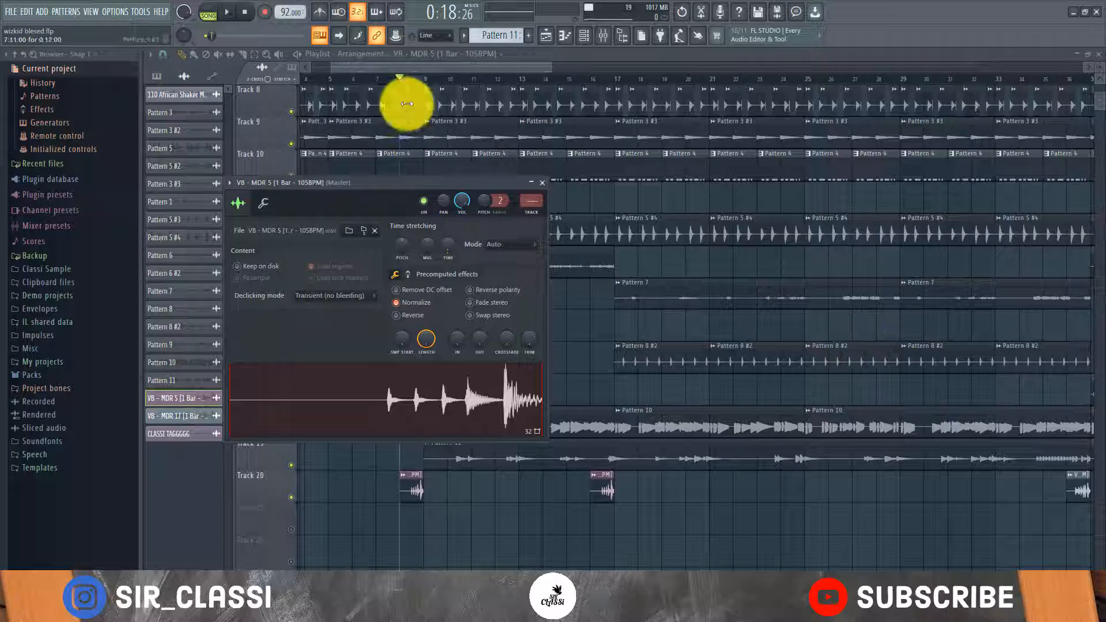
{"action": "left_click", "coordinate": [398, 65]}
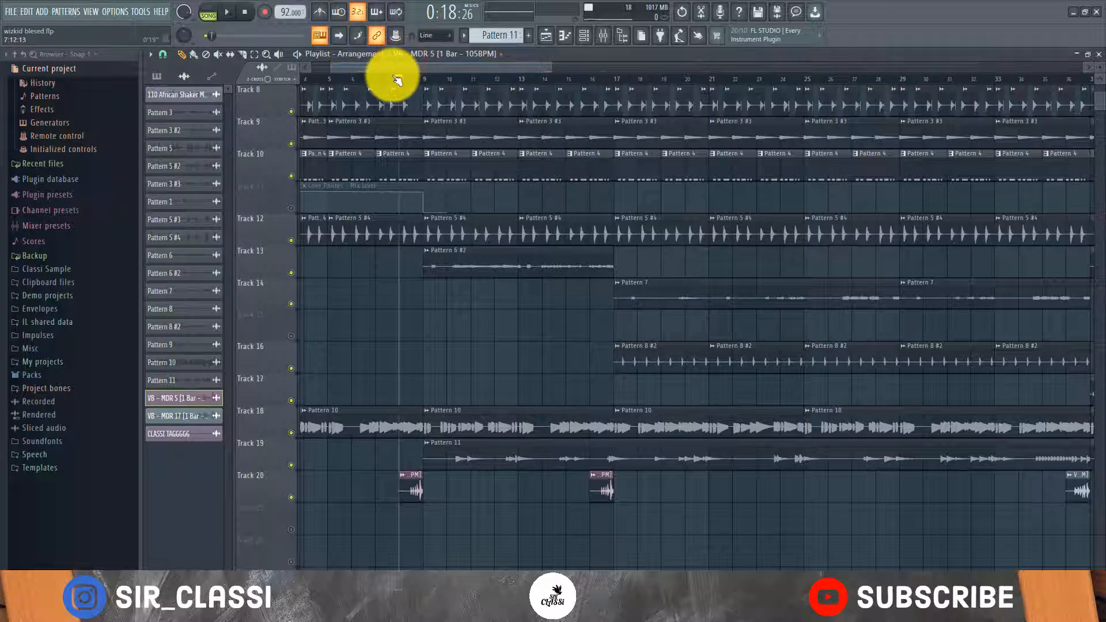
- Return the playhead to the start of the song and unmute Track 11's Love Philter - Mix level automation
{"action": "scroll", "coordinate": [398, 79], "scroll_direction": "down", "scroll_amount": 2}
{"action": "scroll", "coordinate": [395, 78], "scroll_direction": "down", "scroll_amount": 3}
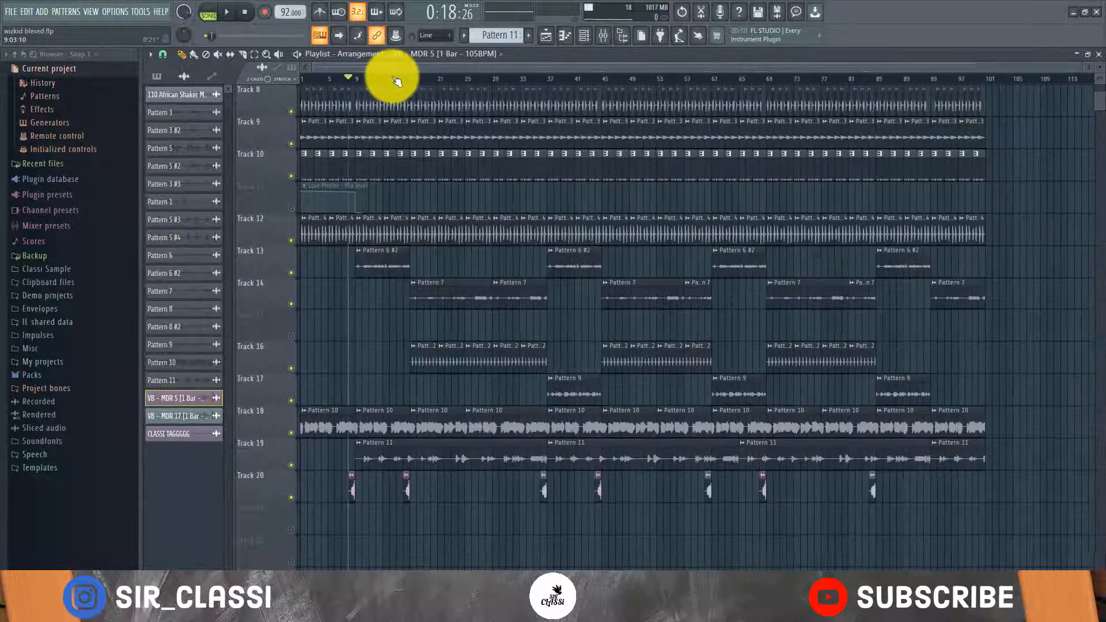
{"action": "scroll", "coordinate": [551, 81], "scroll_direction": "up", "scroll_amount": 6}
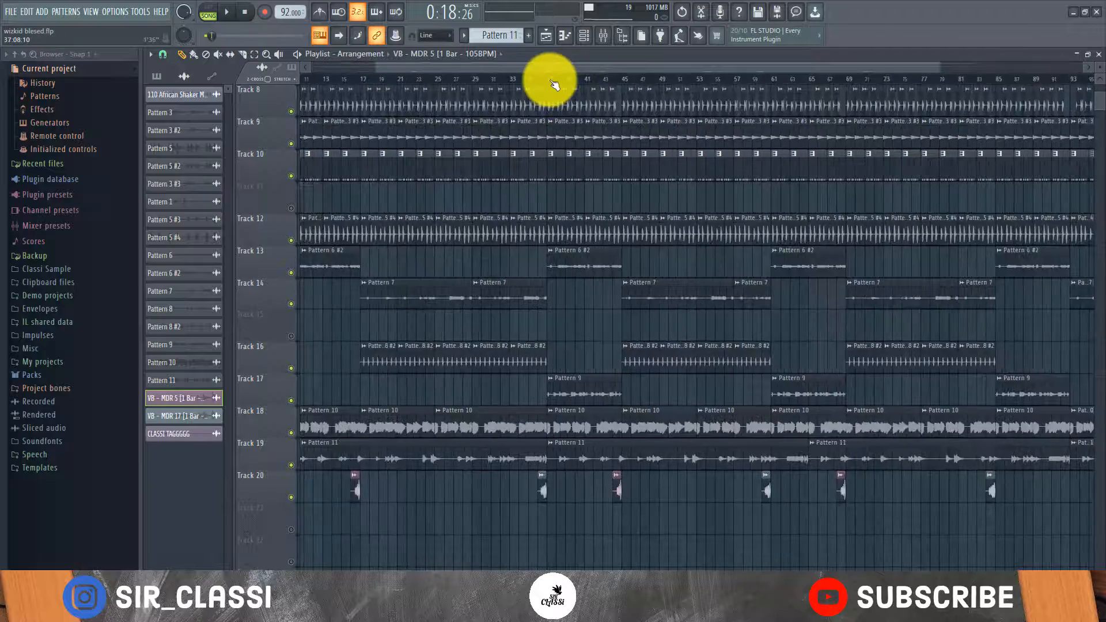
{"action": "scroll", "coordinate": [552, 83], "scroll_direction": "down", "scroll_amount": 4}
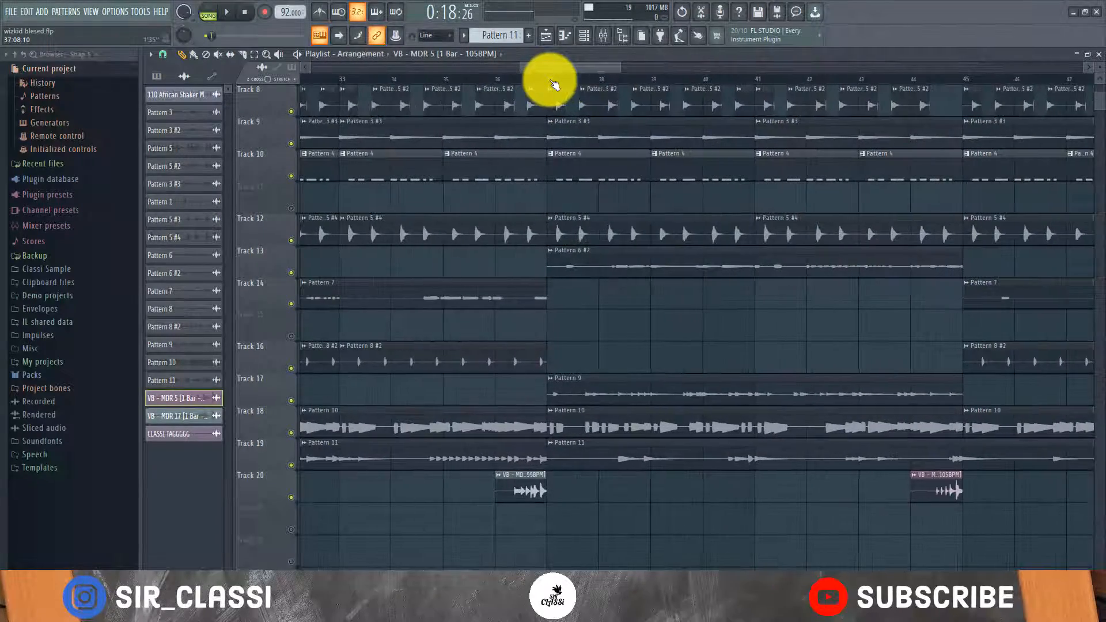
{"action": "scroll", "coordinate": [551, 82], "scroll_direction": "down", "scroll_amount": 4}
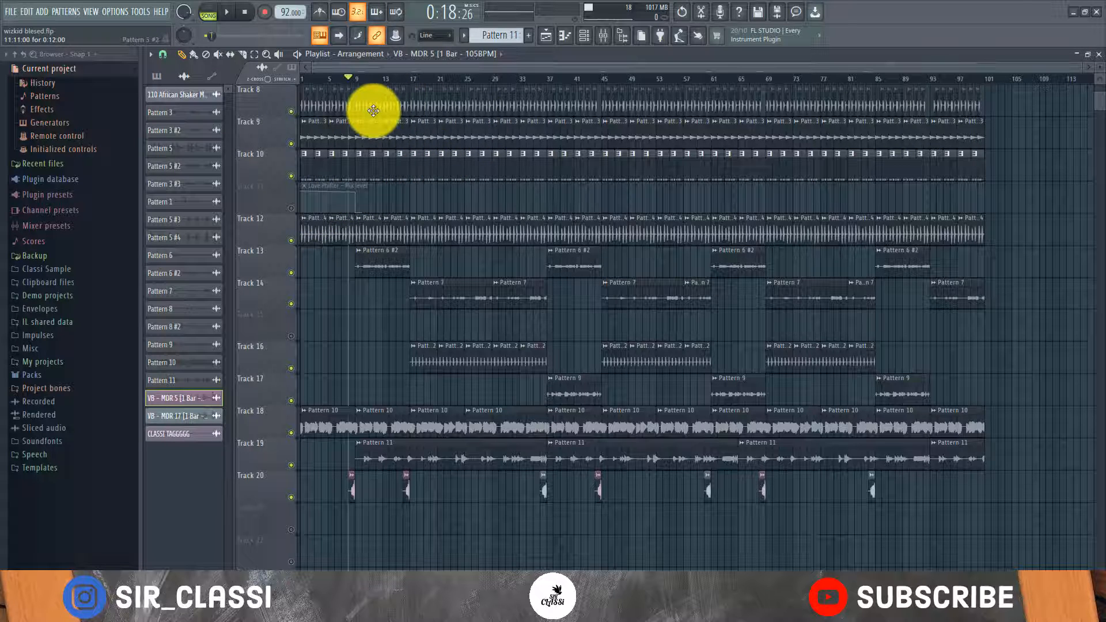
{"action": "left_click_drag", "start_coordinate": [334, 79], "coordinate": [269, 83]}
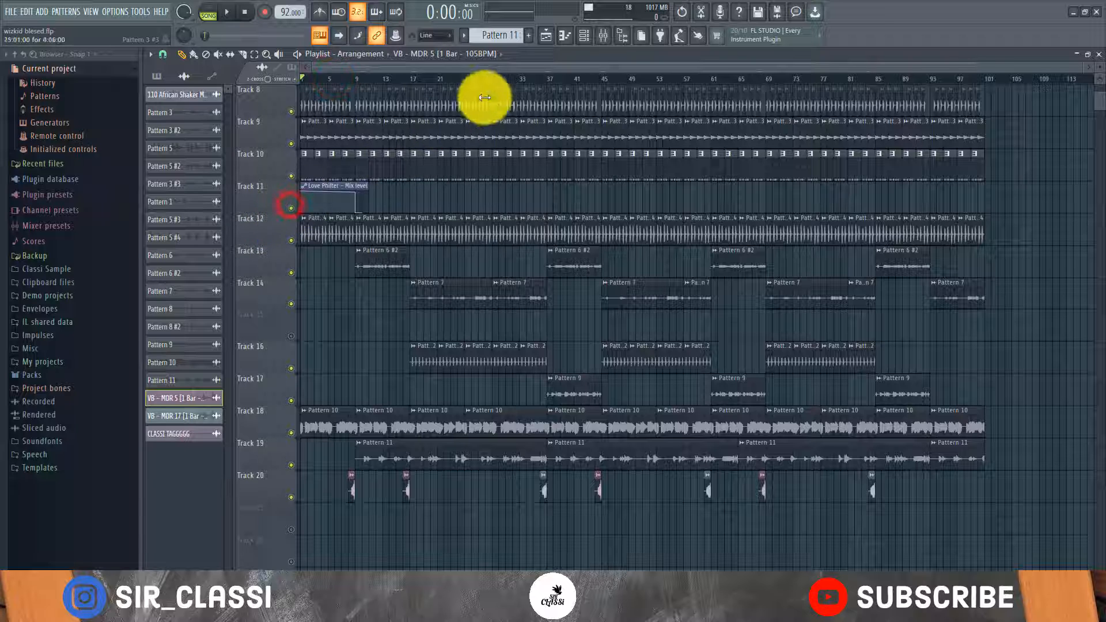
- Show the mixer's Master effects, reposition the mixer below the upper playlist tracks, and play the song from the start
{"action": "left_click", "coordinate": [599, 38]}
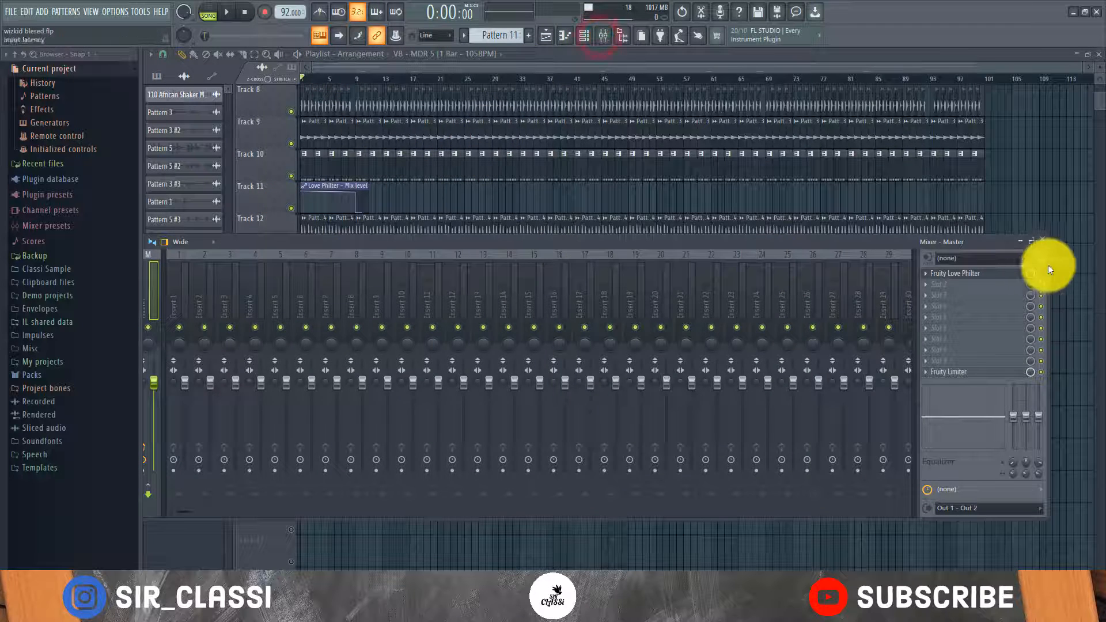
{"action": "left_click_drag", "start_coordinate": [921, 244], "coordinate": [862, 313]}
{"action": "key", "text": "space"}
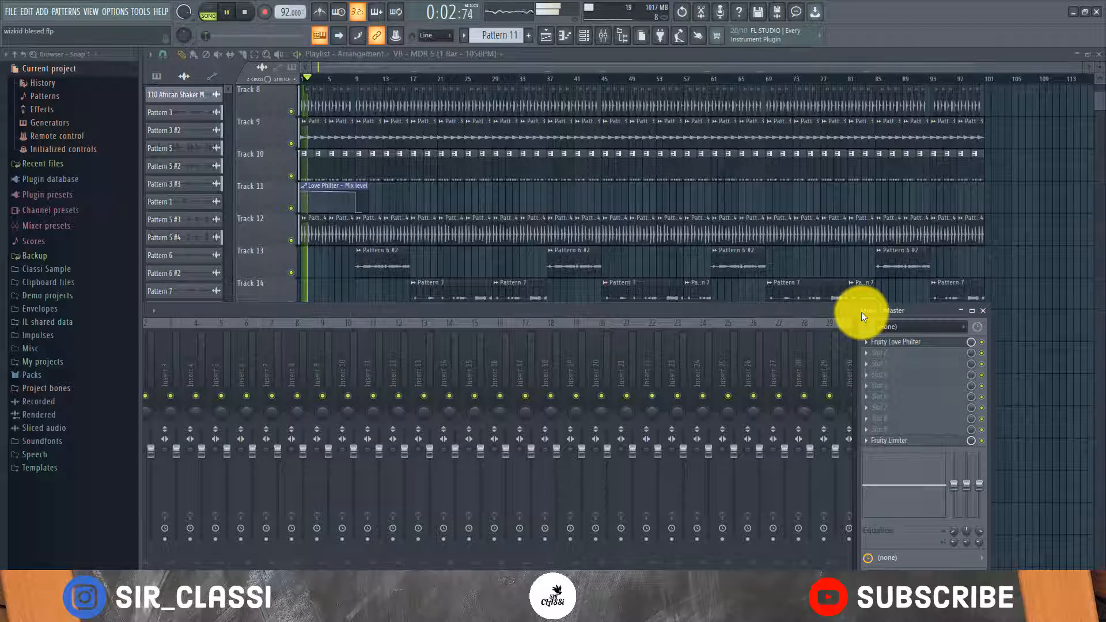
- Unmute Track 4 with its Pattern 2 clips while the song plays
{"action": "scroll", "coordinate": [311, 85], "scroll_direction": "up", "scroll_amount": 4}
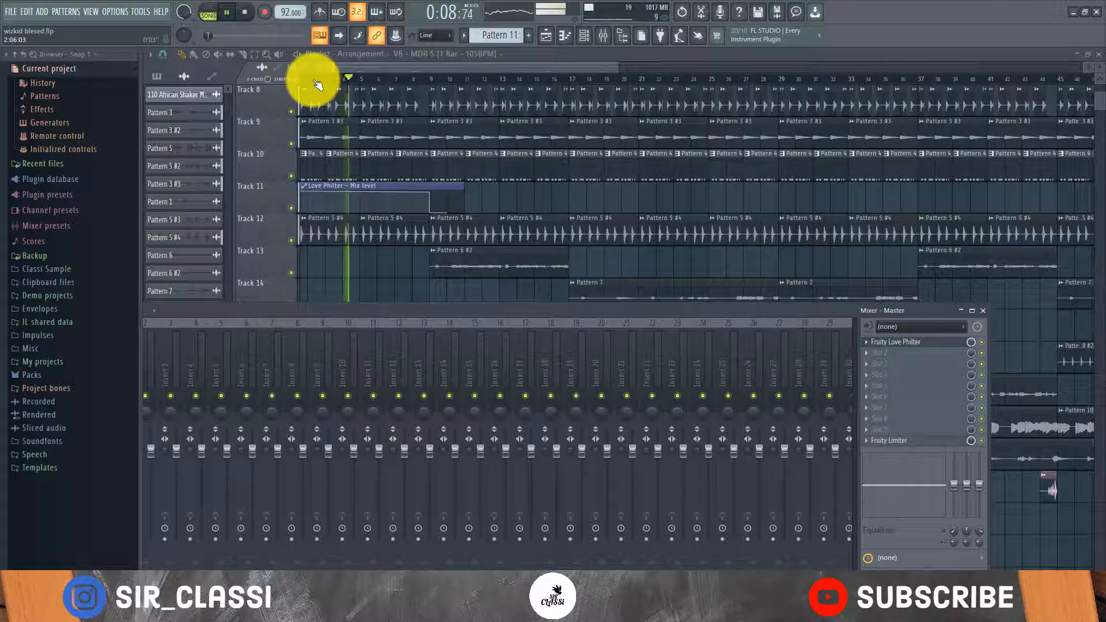
{"action": "scroll", "coordinate": [395, 129], "scroll_direction": "up", "scroll_amount": 6}
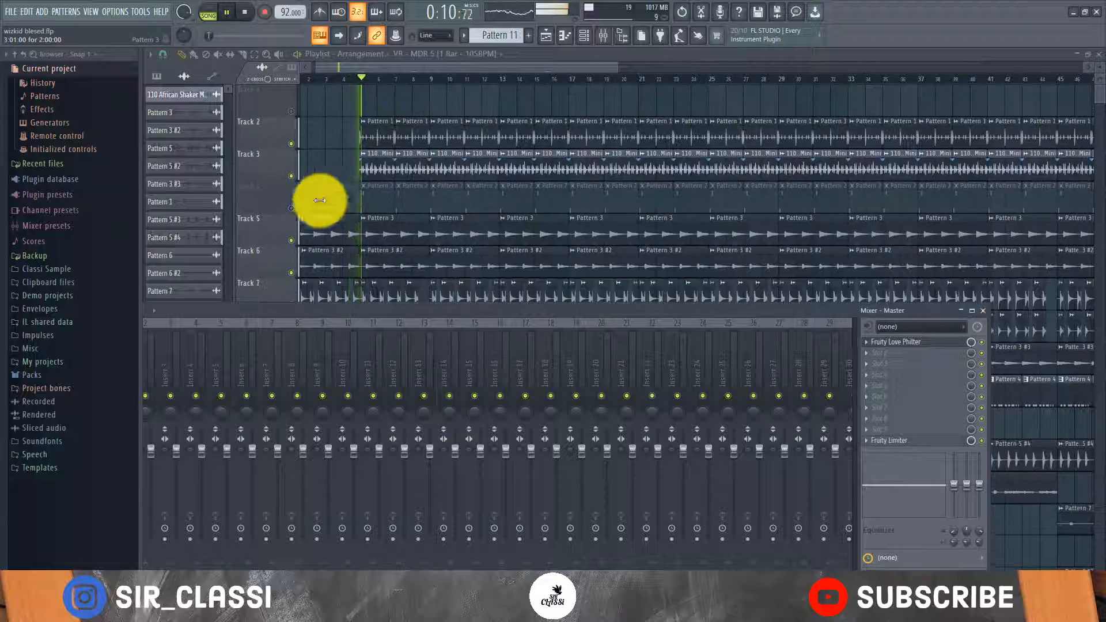
{"action": "left_click", "coordinate": [297, 211]}
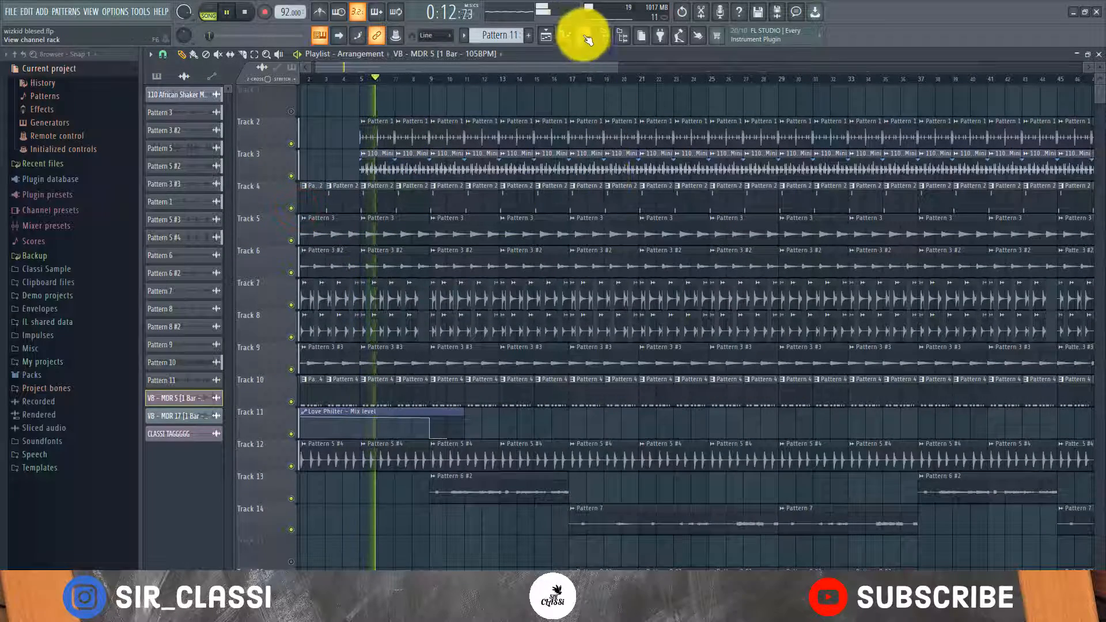
- Open Fruity Love Philter from the Master mixer track beside the Track 11 automation, play past bar 9, and stop
{"action": "left_click", "coordinate": [606, 36]}
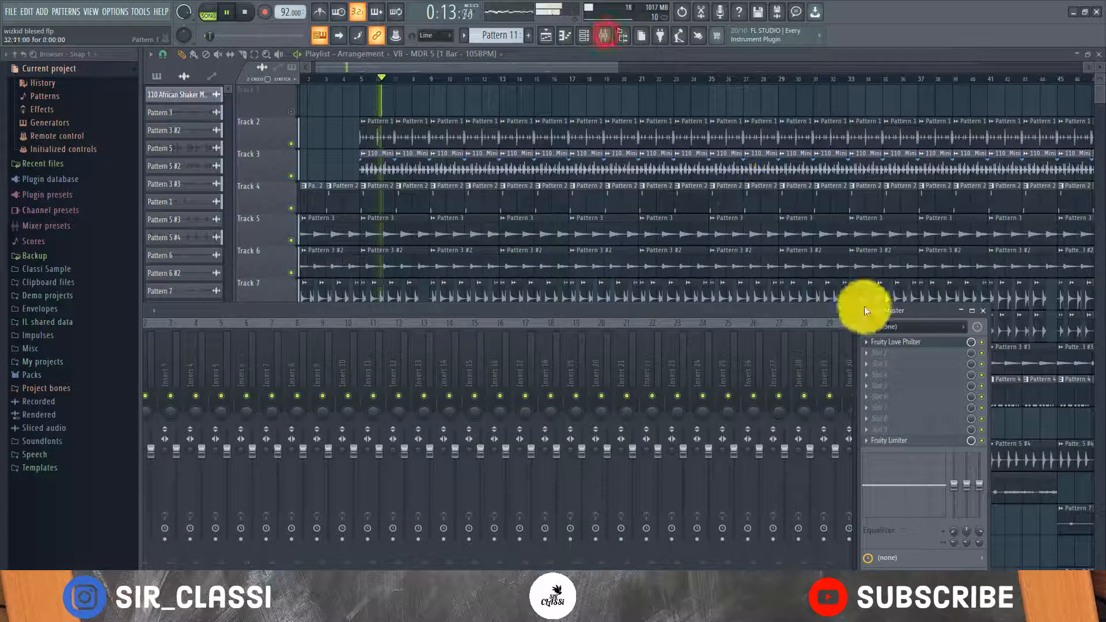
{"action": "left_click", "coordinate": [917, 344]}
{"action": "left_click_drag", "start_coordinate": [311, 143], "coordinate": [721, 185]}
{"action": "scroll", "coordinate": [511, 192], "scroll_direction": "down", "scroll_amount": 3}
{"action": "scroll", "coordinate": [513, 194], "scroll_direction": "down", "scroll_amount": 3}
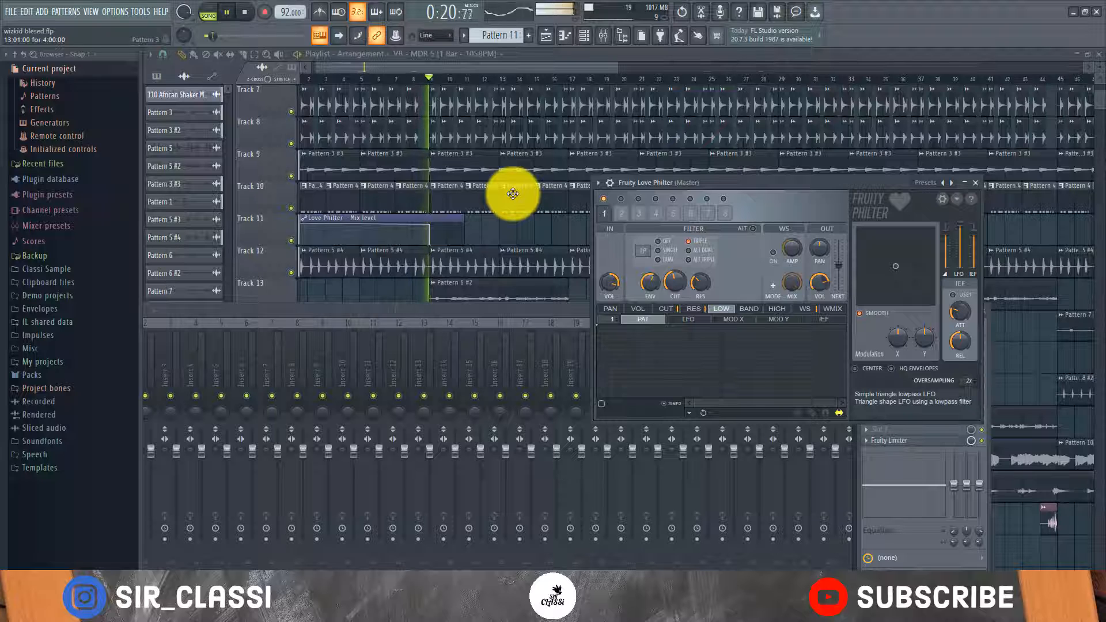
{"action": "key", "text": "space"}
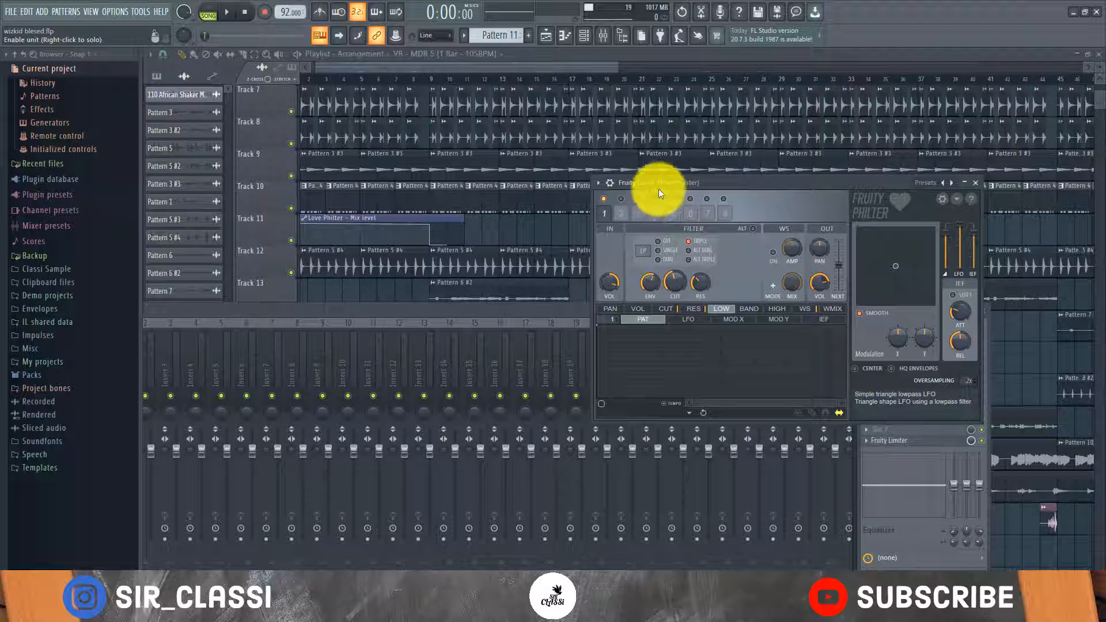
- Show the Simple triangle lowpass LFO entry in Fruity Love Philter's preset list, and return to the playlist
{"action": "left_click_drag", "start_coordinate": [661, 179], "coordinate": [368, 233]}
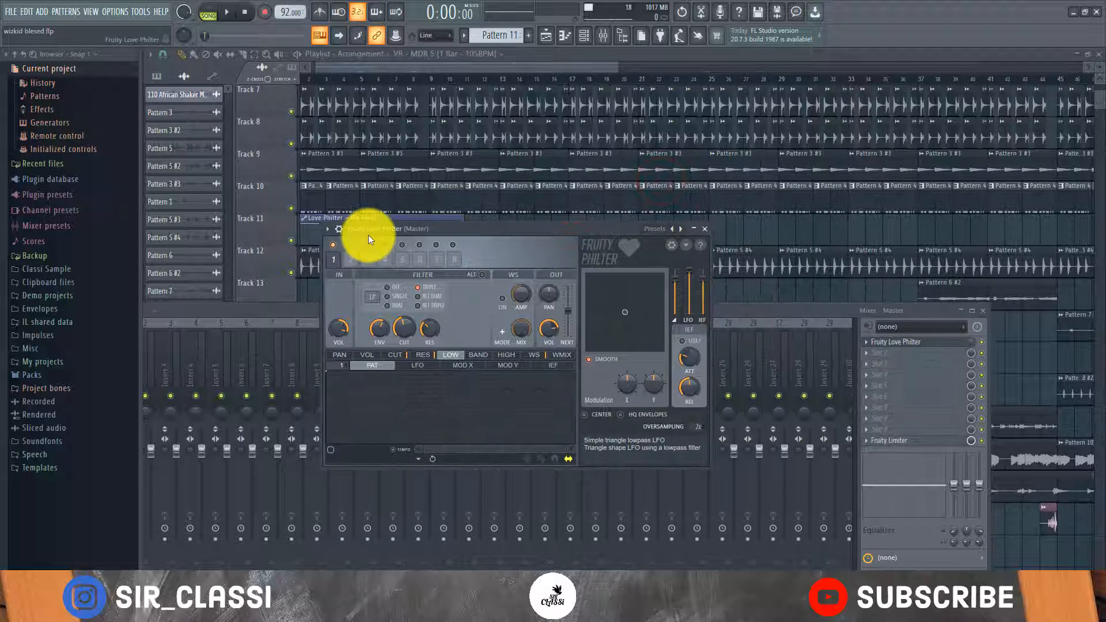
{"action": "left_click", "coordinate": [677, 232]}
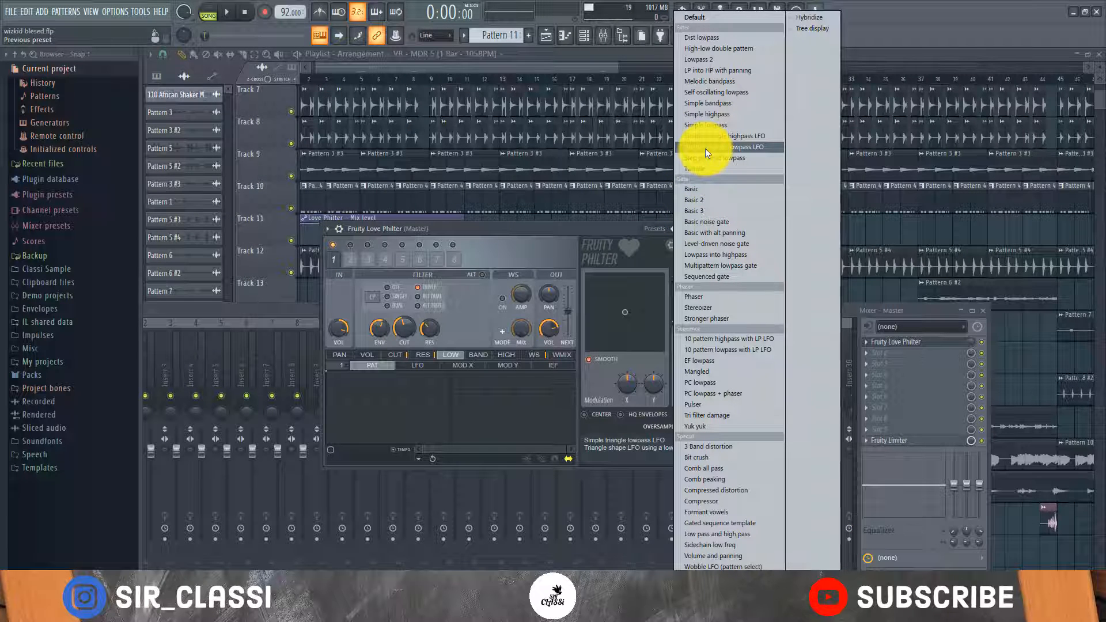
{"action": "left_click", "coordinate": [534, 229]}
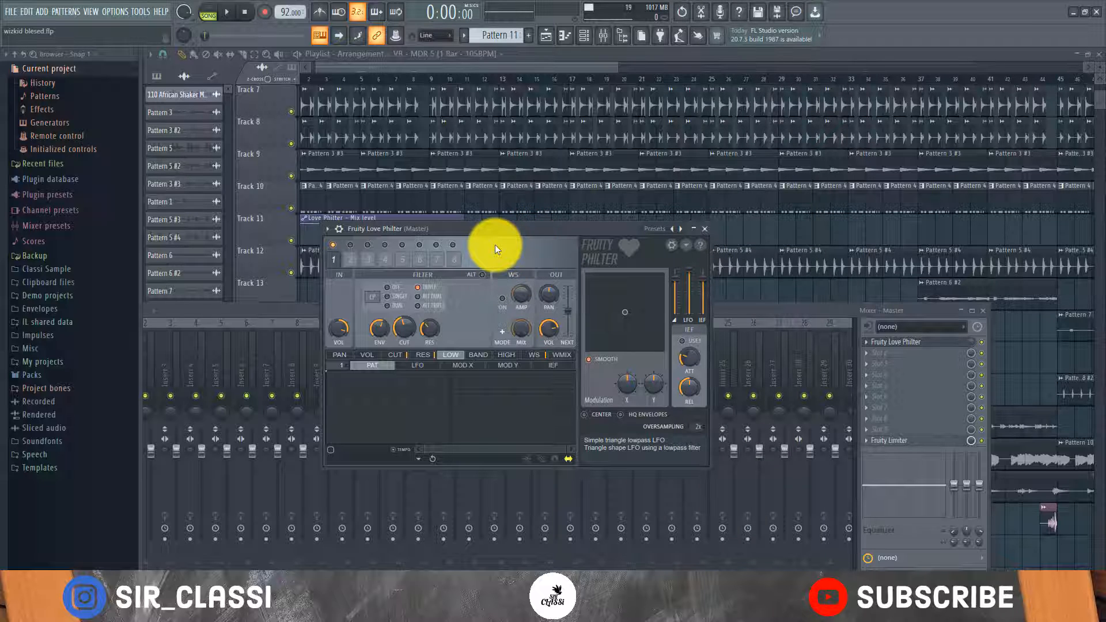
{"action": "scroll", "coordinate": [478, 139], "scroll_direction": "down", "scroll_amount": 5}
{"action": "scroll", "coordinate": [453, 188], "scroll_direction": "down", "scroll_amount": 1}
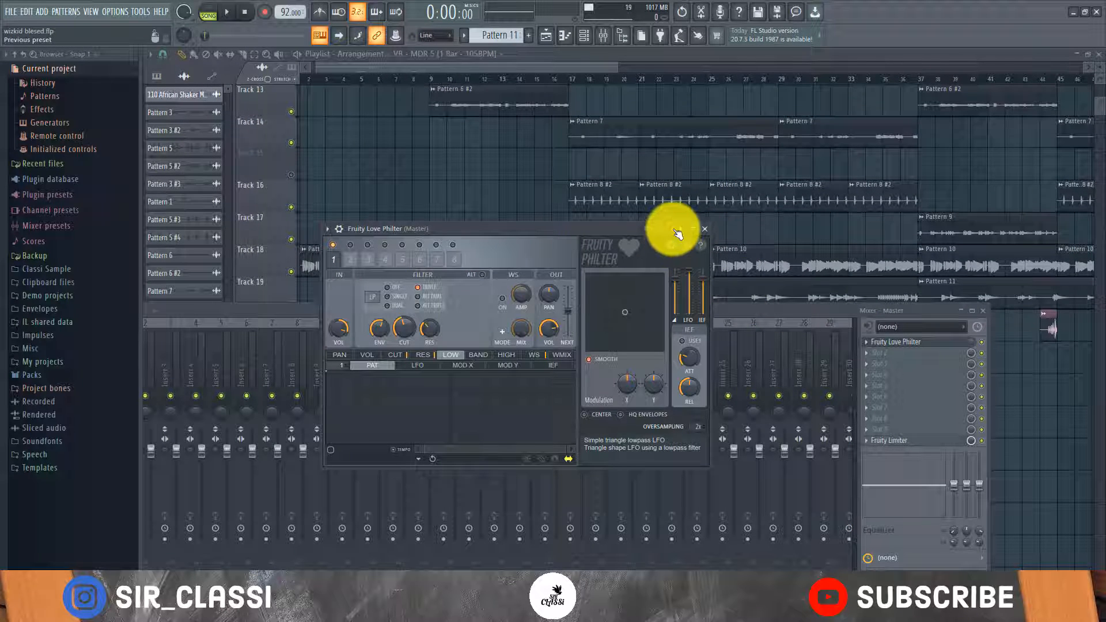
{"action": "left_click", "coordinate": [557, 67]}
{"action": "scroll", "coordinate": [438, 185], "scroll_direction": "up", "scroll_amount": 5}
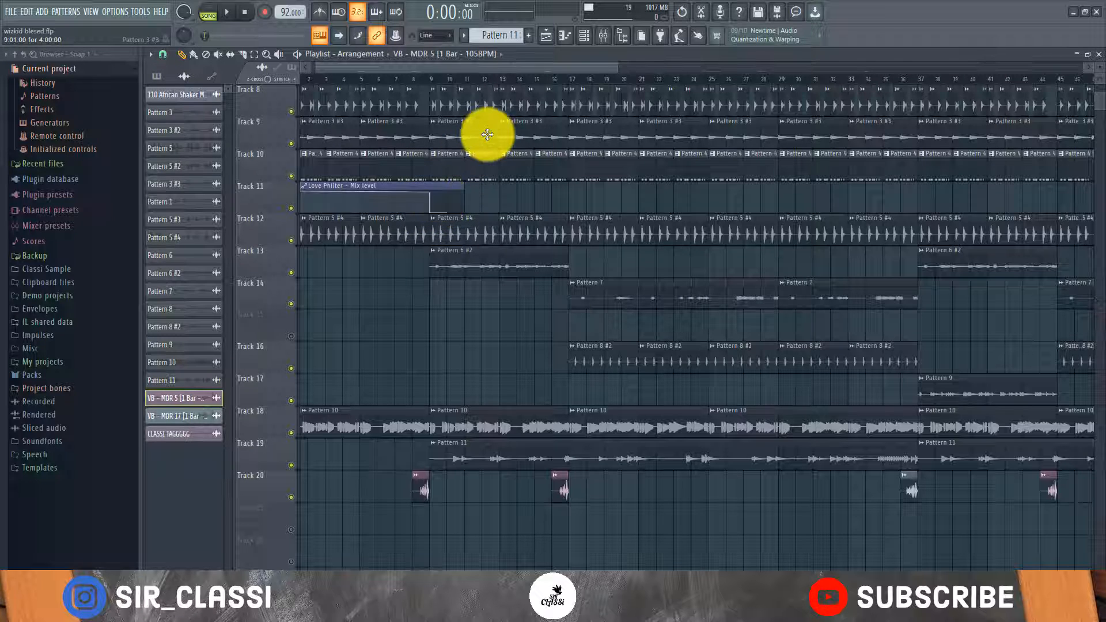
- Place a VB - MDR 5 clip on Track 8 near bar 14, undo the placement, and view the whole arrangement
{"action": "left_click_drag", "start_coordinate": [473, 110], "coordinate": [525, 124]}
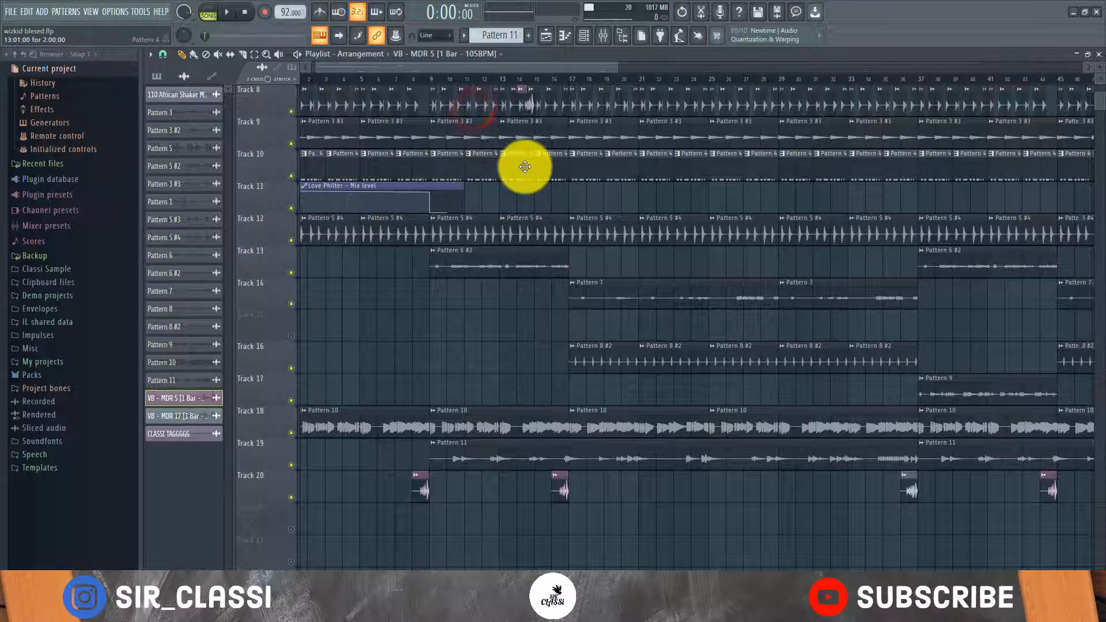
{"action": "key", "text": "ctrl+z"}
{"action": "scroll", "coordinate": [609, 86], "scroll_direction": "down", "scroll_amount": 5}
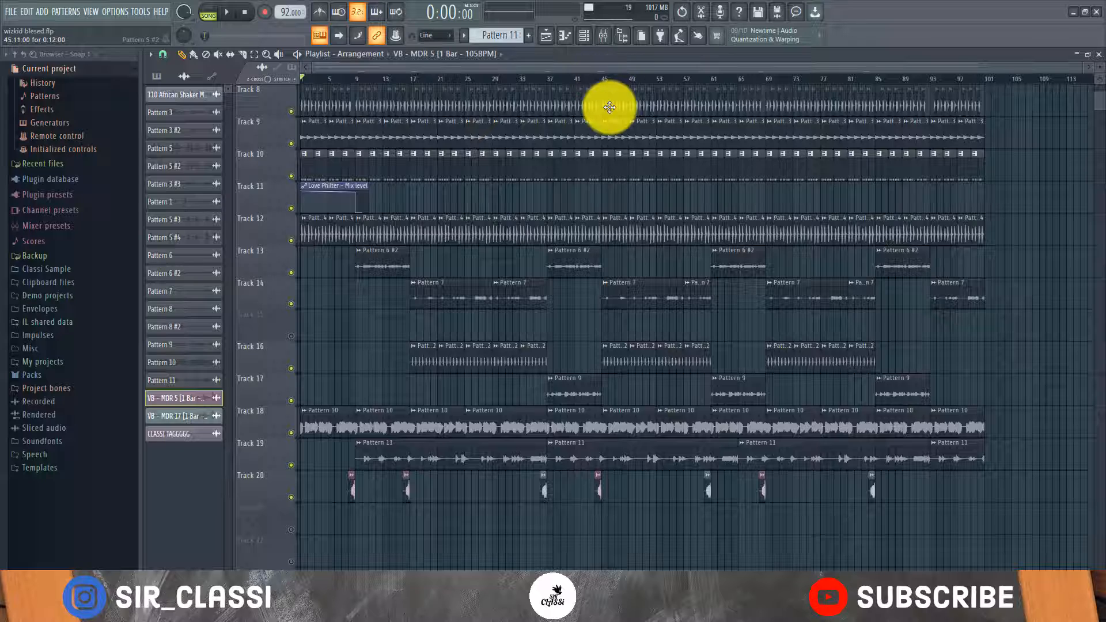
{"action": "scroll", "coordinate": [648, 213], "scroll_direction": "down", "scroll_amount": 1}
{"action": "scroll", "coordinate": [649, 213], "scroll_direction": "up", "scroll_amount": 2}
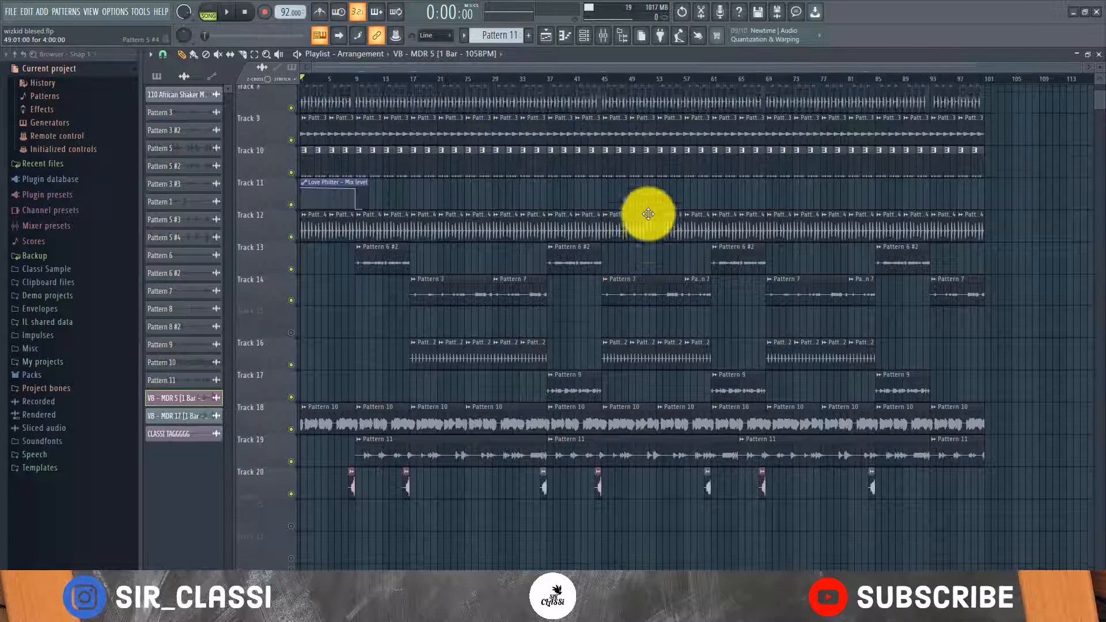